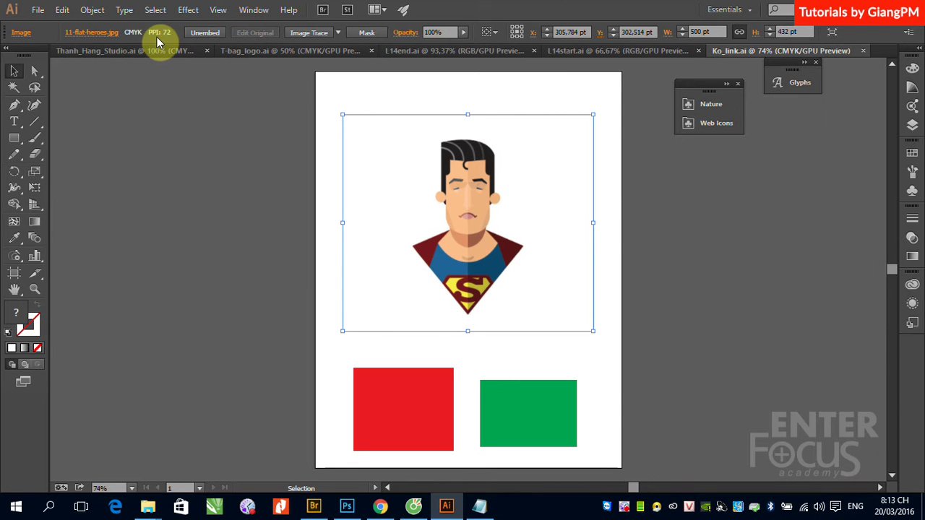
Step: Open link.ai from the Desktop and select its linked Superman image
{"action": "left_click", "coordinate": [618, 51]}
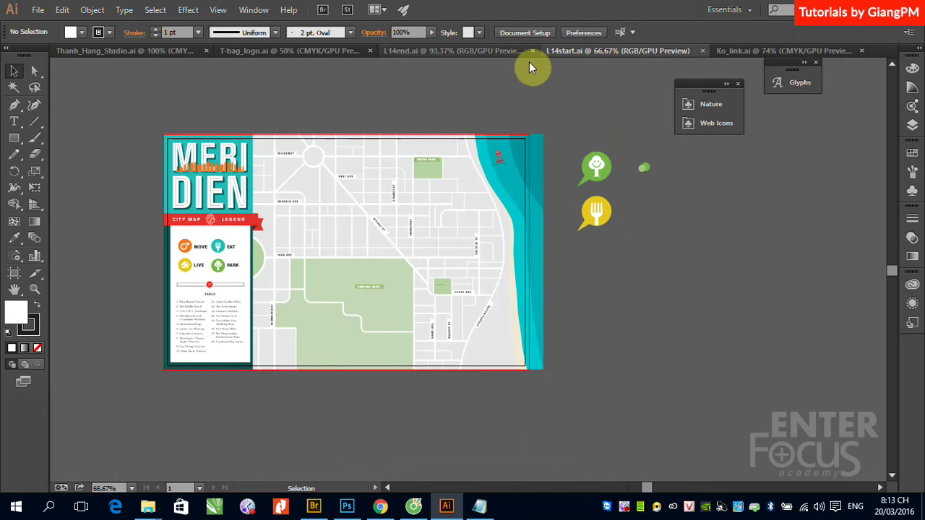
{"action": "left_click", "coordinate": [793, 58]}
{"action": "left_click", "coordinate": [38, 9]}
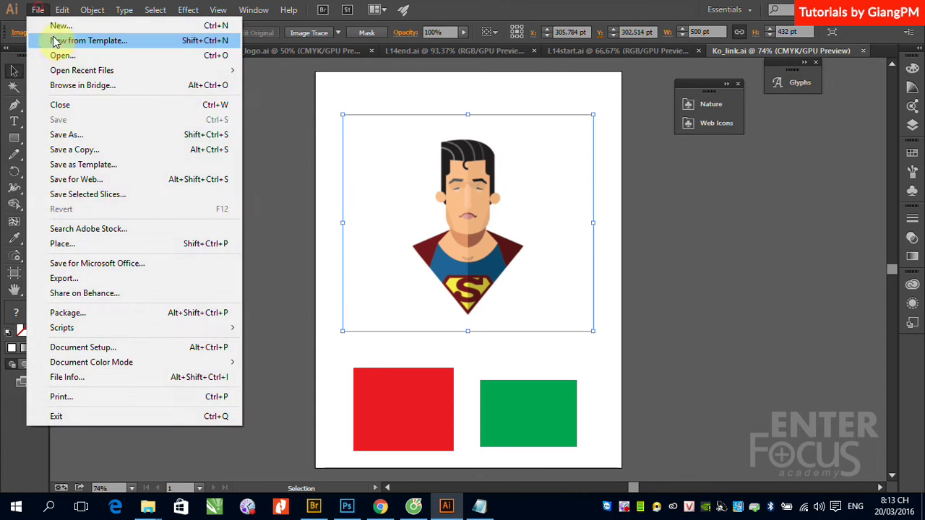
{"action": "left_click", "coordinate": [60, 56]}
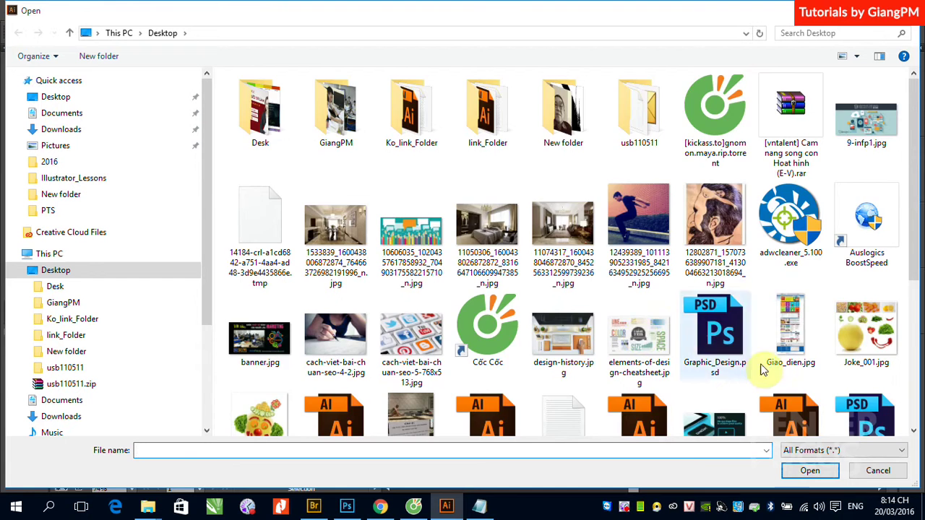
{"action": "scroll", "coordinate": [764, 370], "scroll_direction": "down", "scroll_amount": 3}
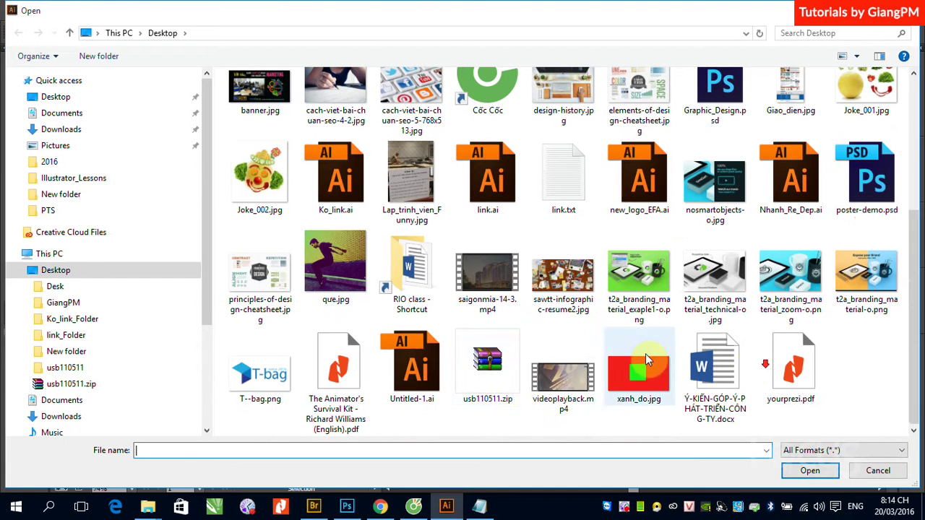
{"action": "left_click", "coordinate": [497, 199]}
{"action": "left_click", "coordinate": [809, 471]}
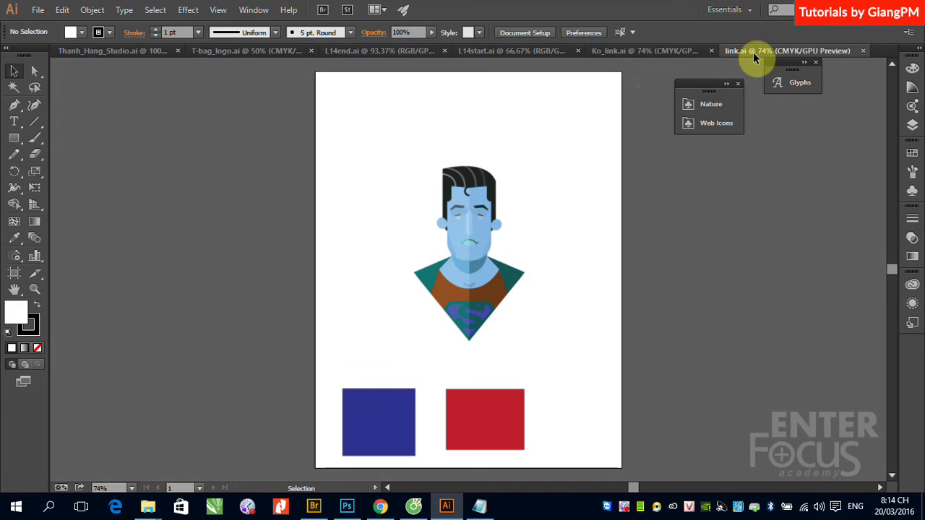
{"action": "left_click", "coordinate": [483, 237]}
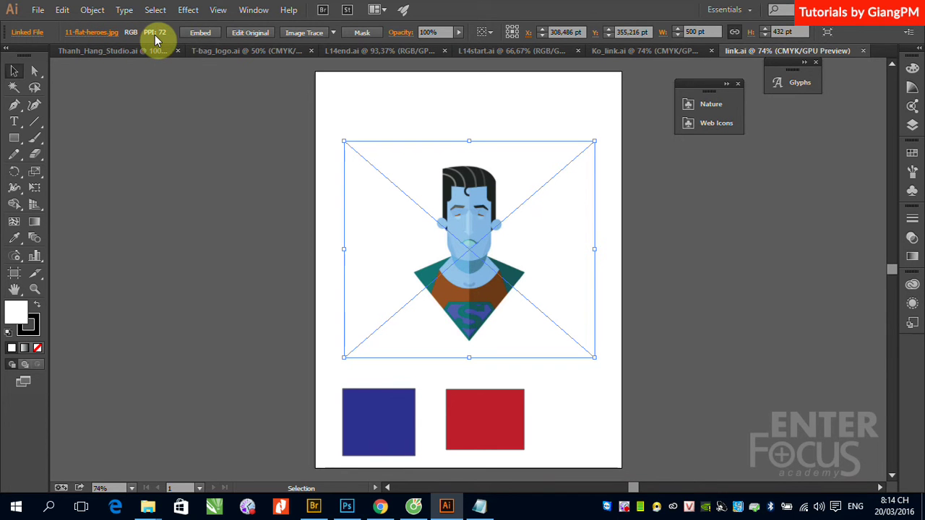
Step: Switch back to the Ko_link.ai document with the embedded Superman image
{"action": "left_click", "coordinate": [651, 50]}
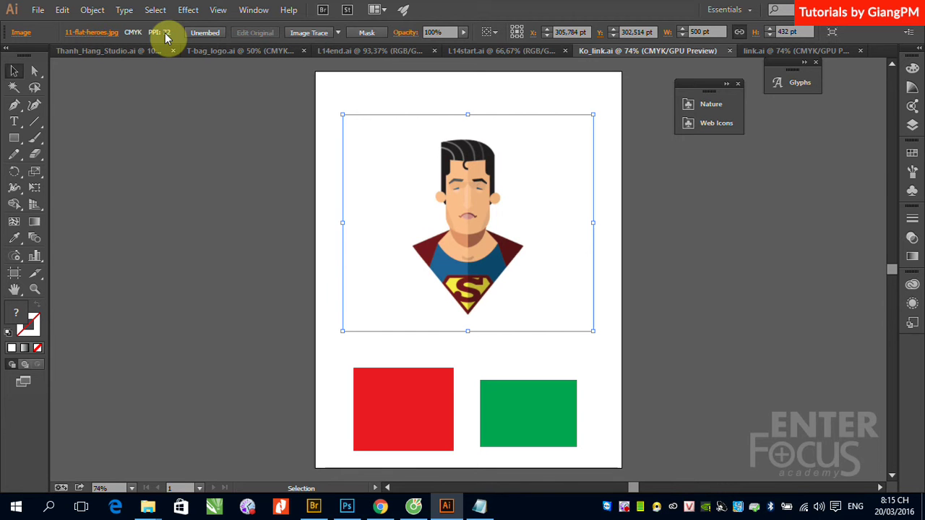
{"action": "left_click", "coordinate": [766, 51]}
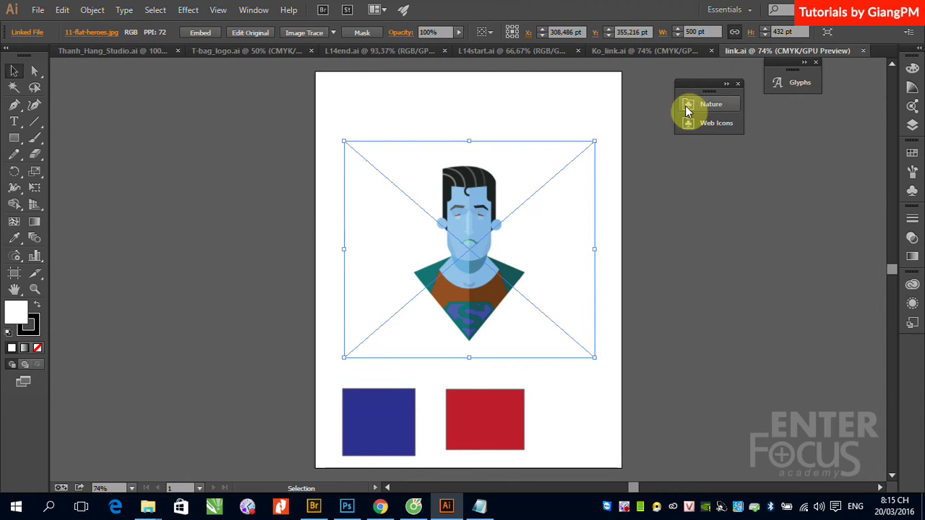
{"action": "left_click", "coordinate": [636, 51]}
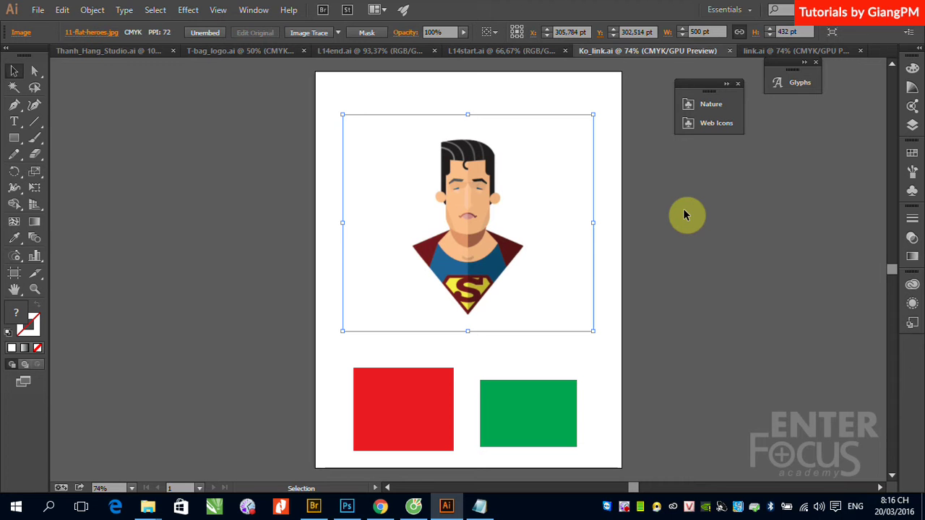
Step: Rasterize the Superman image as CMYK at High 300 ppi with a transparent background
{"action": "left_click", "coordinate": [91, 12]}
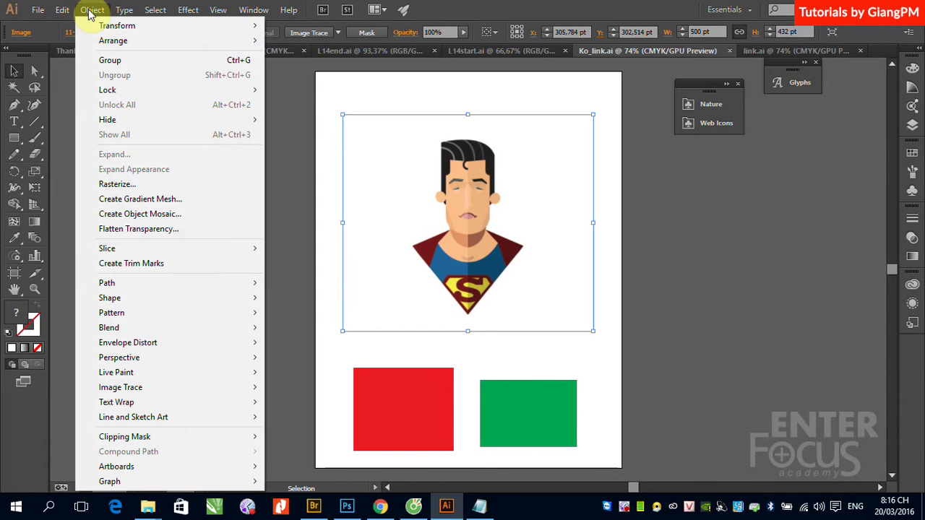
{"action": "left_click", "coordinate": [116, 185]}
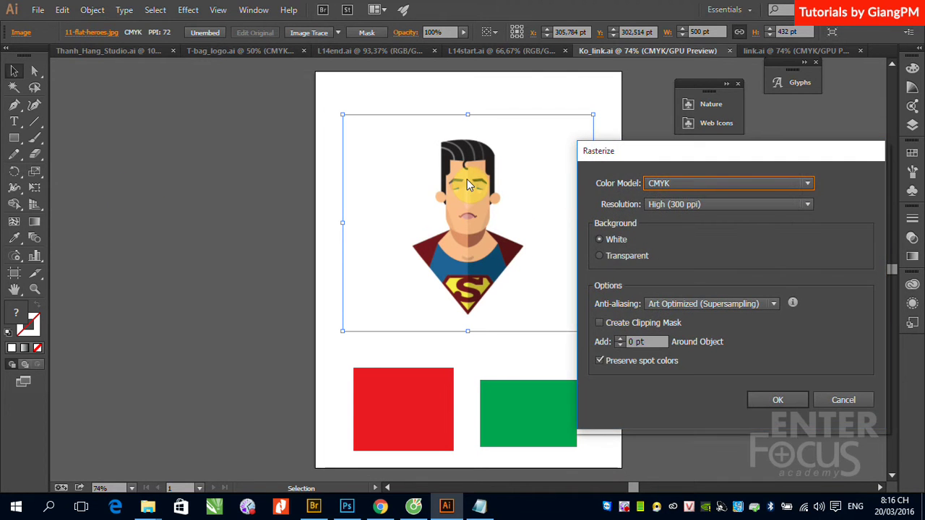
{"action": "left_click_drag", "start_coordinate": [685, 153], "coordinate": [510, 88]}
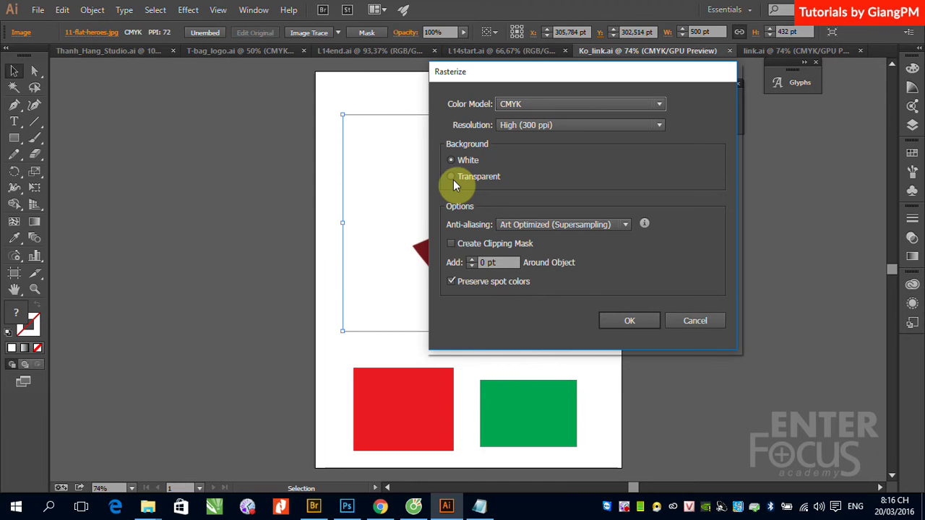
{"action": "left_click", "coordinate": [453, 178]}
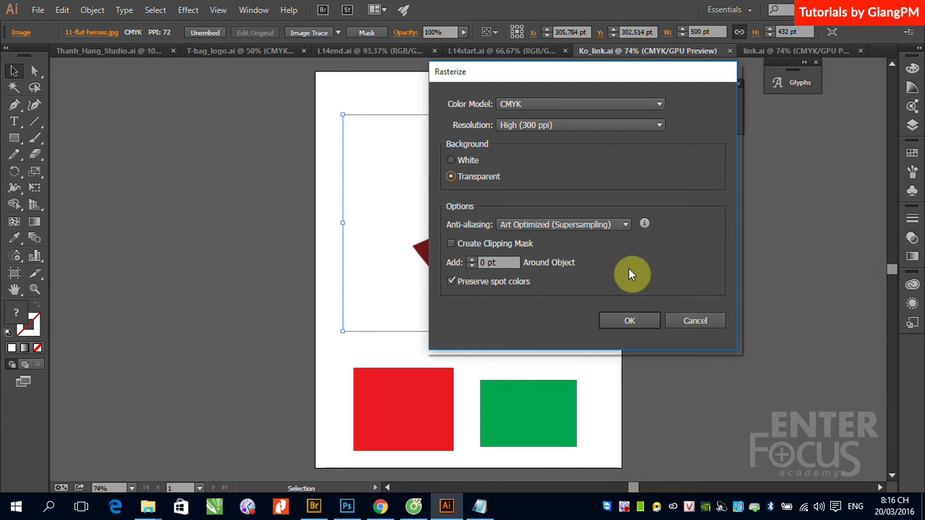
{"action": "left_click", "coordinate": [640, 321]}
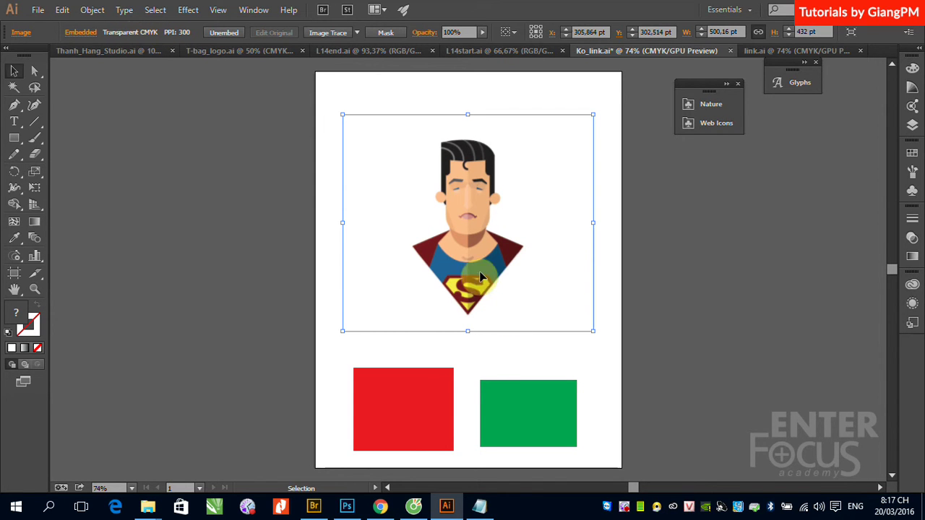
Step: Tuck the red rectangle behind the Superman image leaving an L-shaped edge, then return to link.ai
{"action": "left_click_drag", "start_coordinate": [433, 431], "coordinate": [426, 308]}
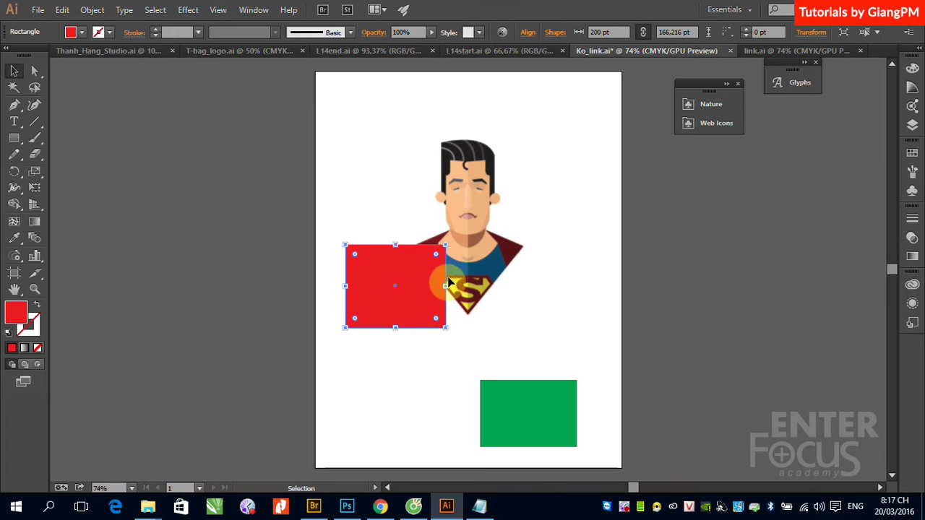
{"action": "left_click", "coordinate": [471, 268]}
{"action": "key", "text": "ctrl+shift+bracketright"}
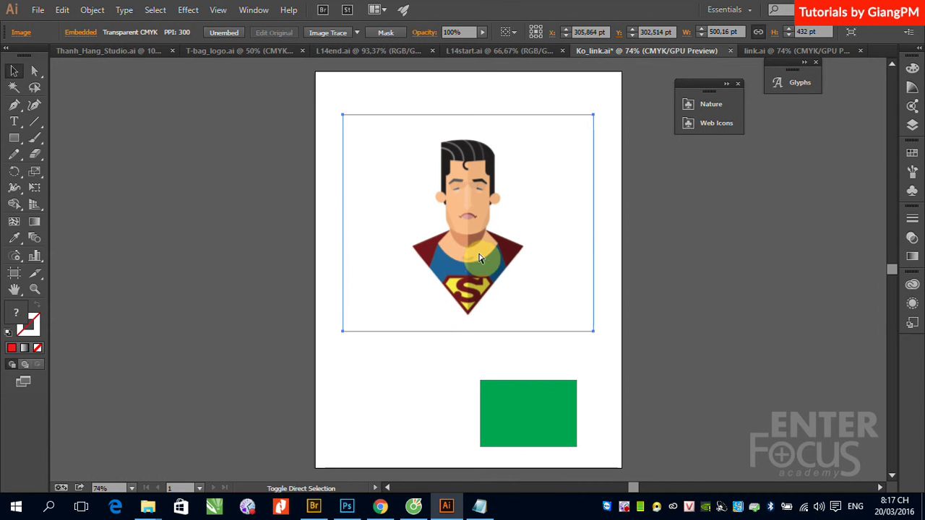
{"action": "mouse_move", "coordinate": [448, 240]}
{"action": "left_mouse_down"}
{"action": "mouse_move", "coordinate": [537, 257]}
{"action": "mouse_move", "coordinate": [524, 262]}
{"action": "left_mouse_up"}
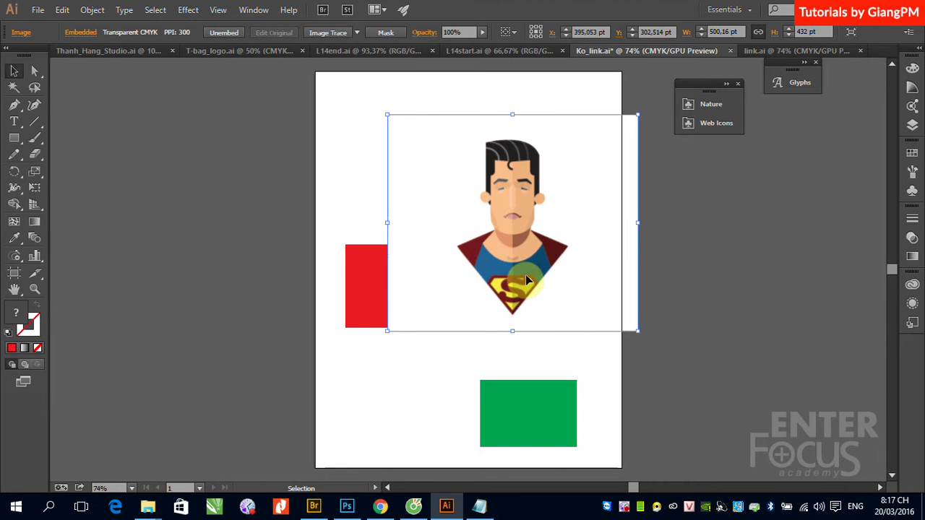
{"action": "left_click_drag", "start_coordinate": [524, 268], "coordinate": [493, 252]}
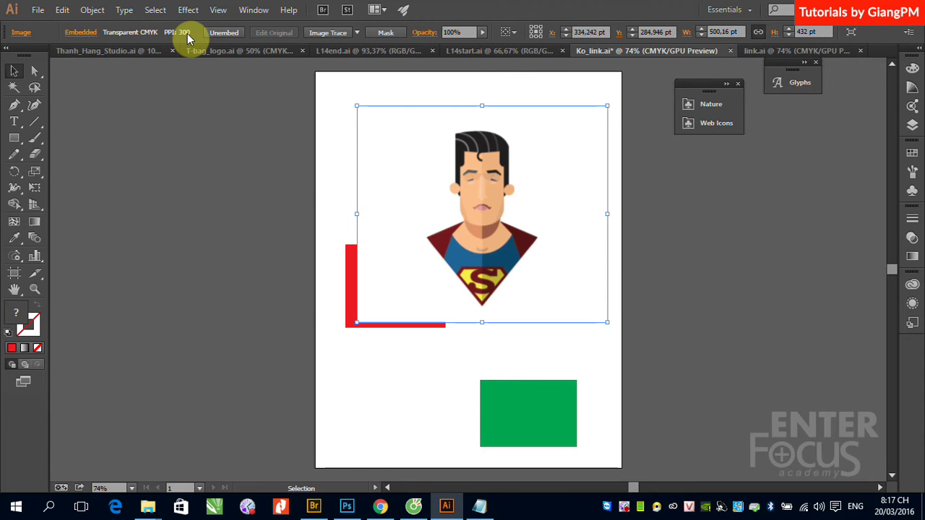
{"action": "left_click", "coordinate": [784, 51]}
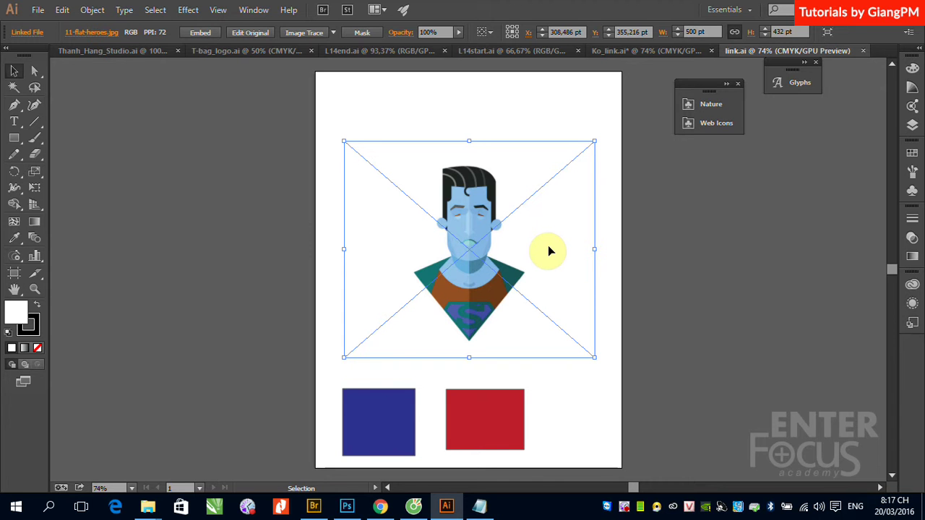
Step: Embed link.ai's Superman picture and rasterize it as CMYK, 300 ppi, transparent background
{"action": "left_click", "coordinate": [195, 33]}
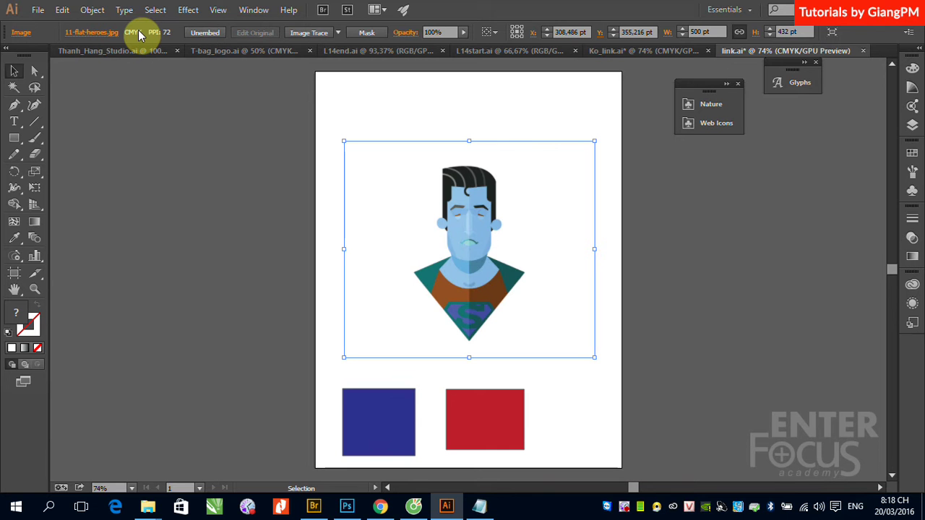
{"action": "left_click", "coordinate": [92, 9]}
{"action": "left_click", "coordinate": [116, 185]}
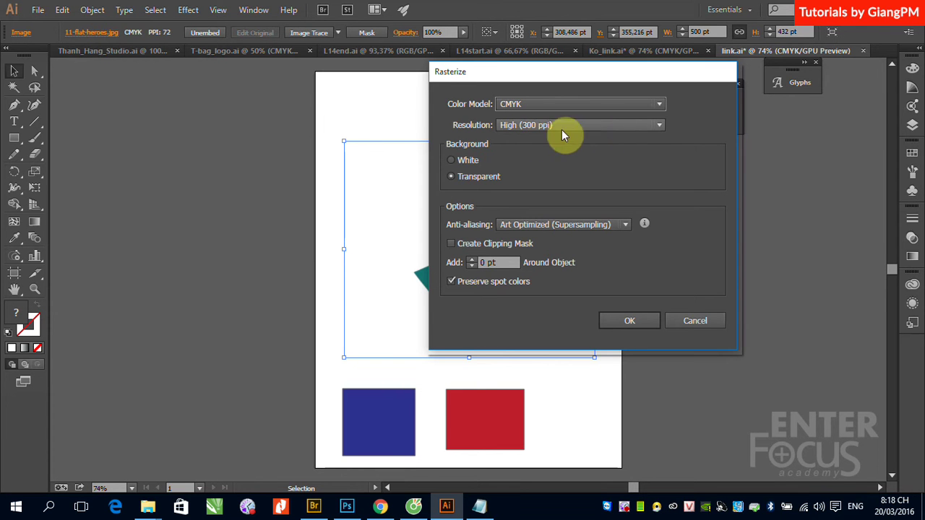
{"action": "left_click", "coordinate": [659, 125]}
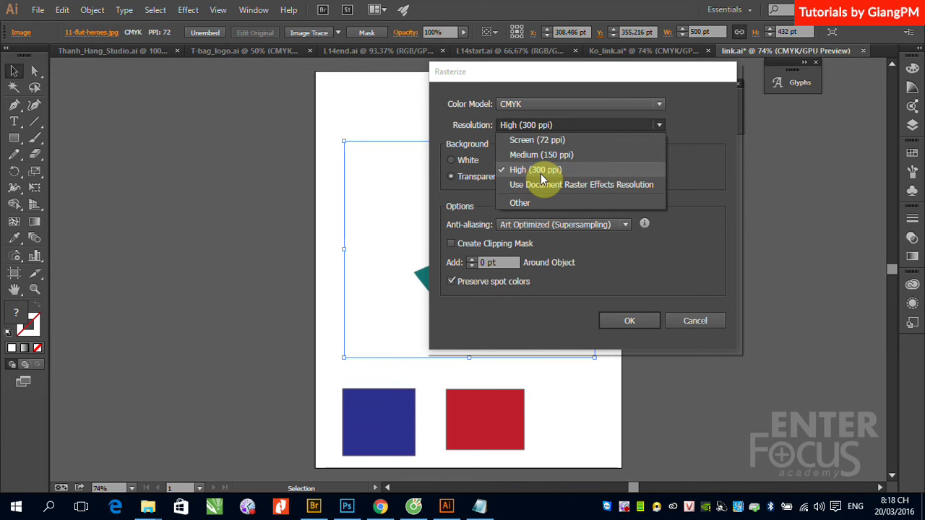
{"action": "left_click", "coordinate": [729, 213]}
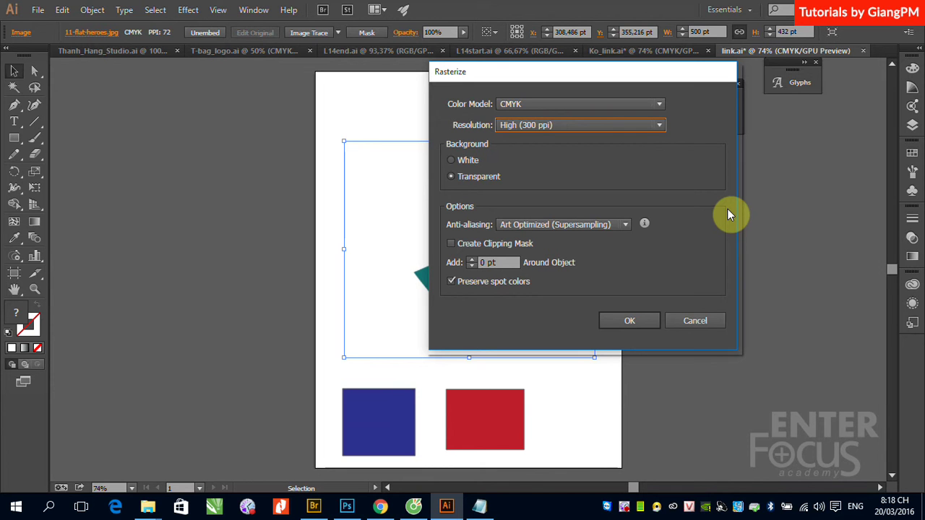
{"action": "left_click", "coordinate": [643, 324]}
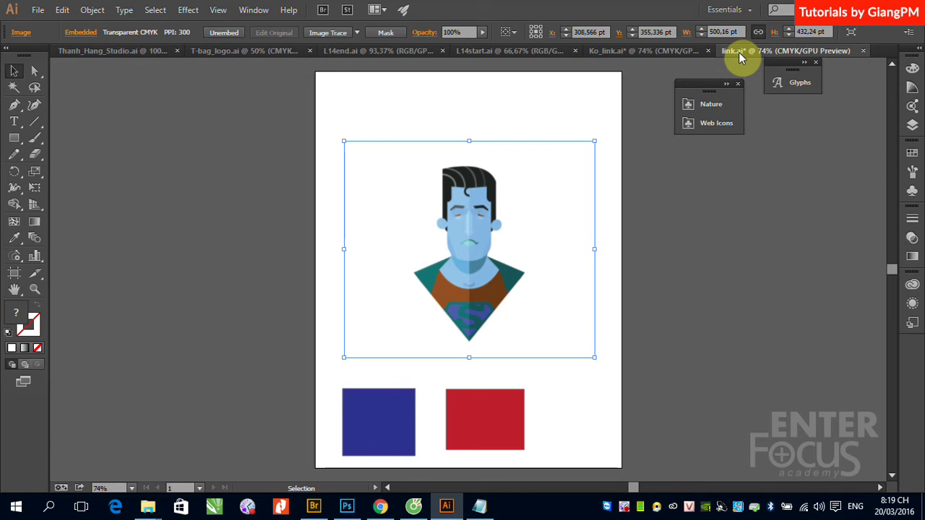
Step: In Ko_link.ai, move the red L-shape down clear and reposition the Superman image
{"action": "left_click", "coordinate": [618, 51]}
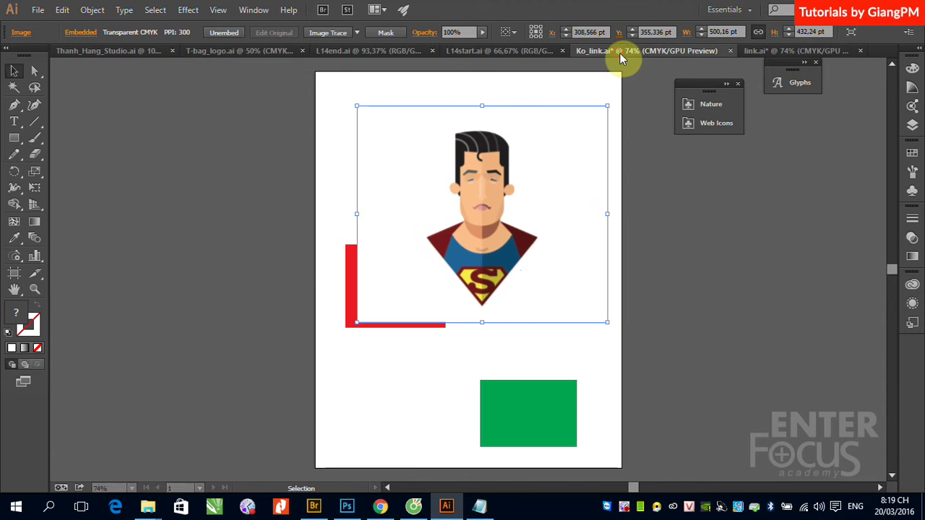
{"action": "left_click", "coordinate": [321, 360]}
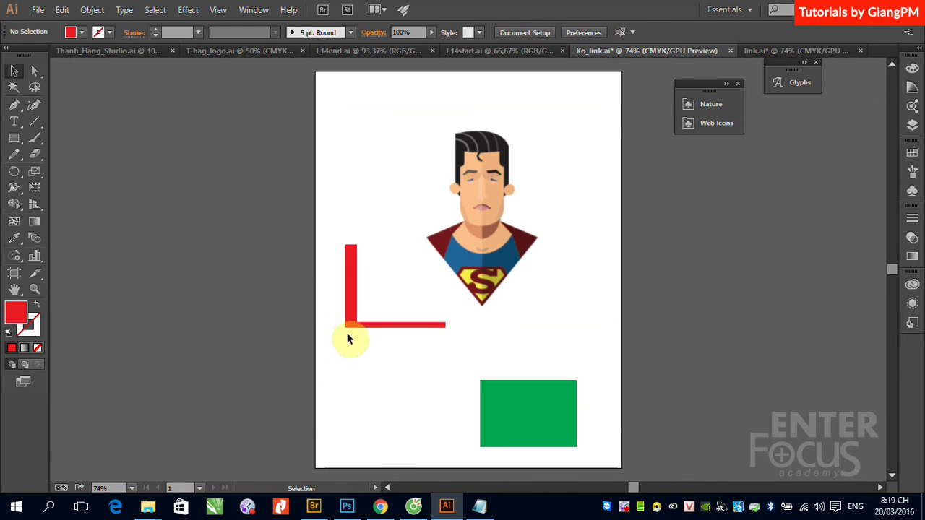
{"action": "left_click", "coordinate": [350, 323]}
{"action": "left_click_drag", "start_coordinate": [375, 323], "coordinate": [382, 425]}
{"action": "mouse_move", "coordinate": [522, 237]}
{"action": "left_mouse_down"}
{"action": "mouse_move", "coordinate": [495, 209]}
{"action": "mouse_move", "coordinate": [474, 207]}
{"action": "left_mouse_up"}
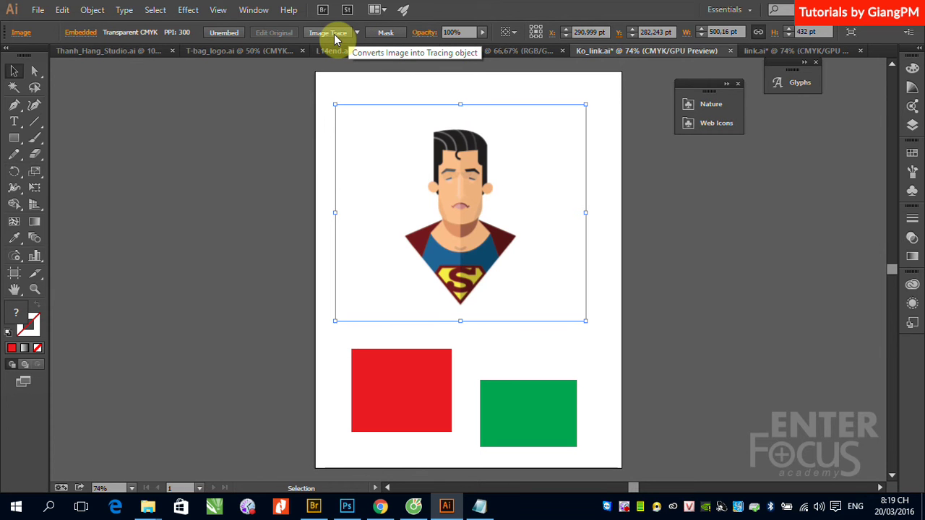
Step: Apply the High Fidelity Photo Image Trace preset to the Superman picture
{"action": "left_click", "coordinate": [357, 33]}
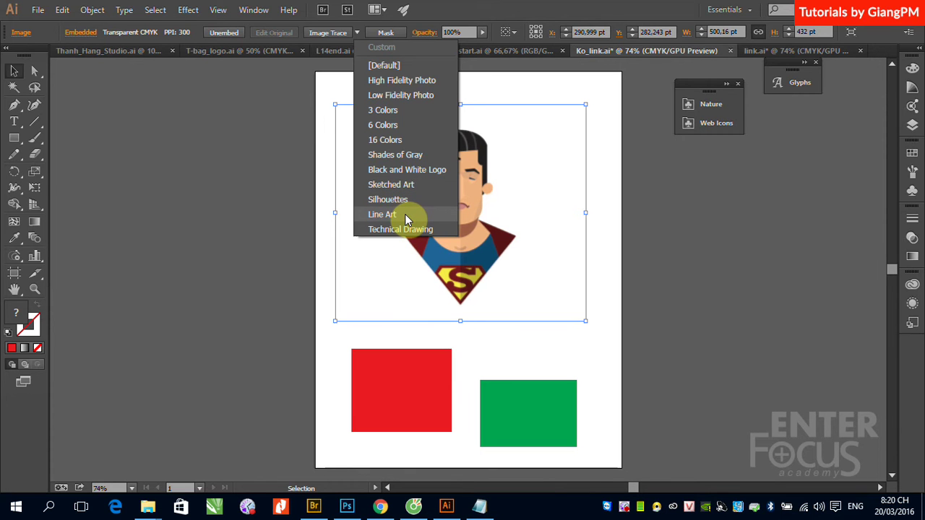
{"action": "key", "text": "Escape"}
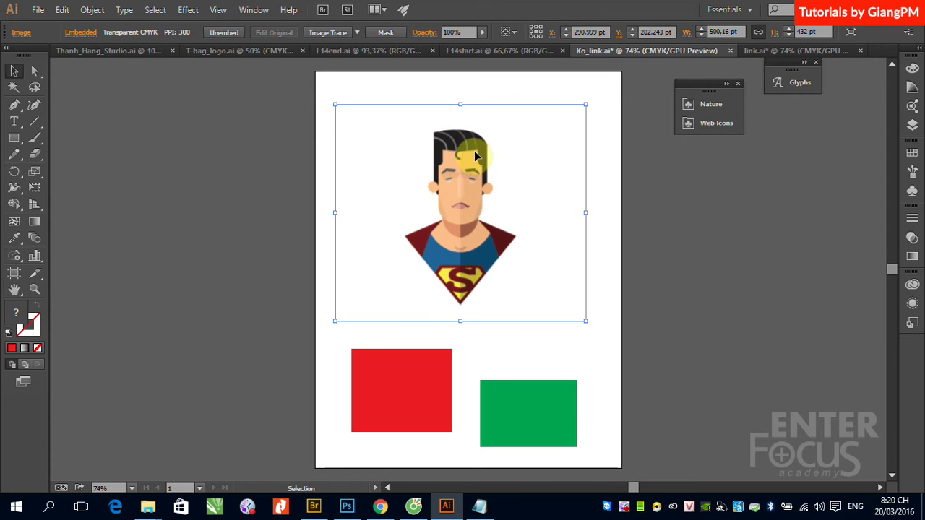
{"action": "left_click", "coordinate": [357, 33]}
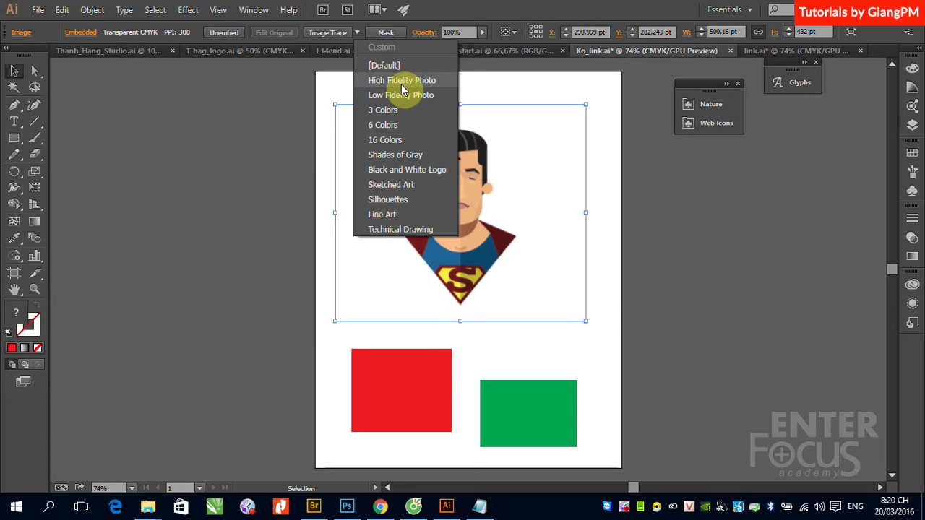
{"action": "left_click", "coordinate": [402, 86]}
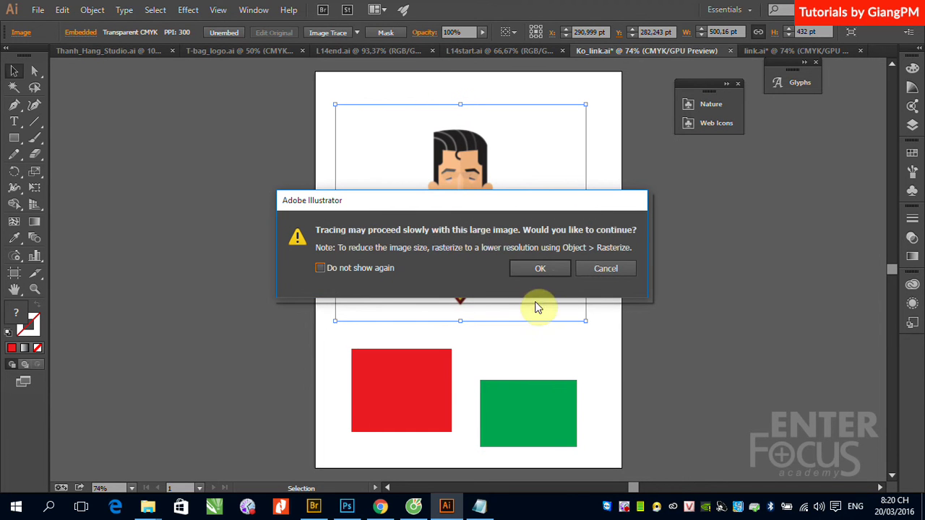
Step: Accept the slow-tracing warning and select the finished High Fidelity Photo trace
{"action": "left_click", "coordinate": [545, 269]}
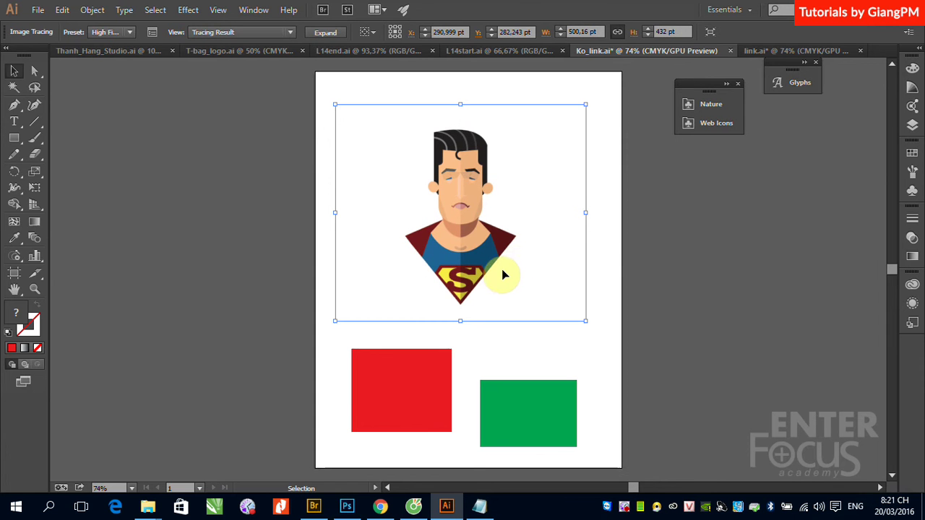
{"action": "left_click", "coordinate": [672, 229]}
{"action": "left_click", "coordinate": [482, 249]}
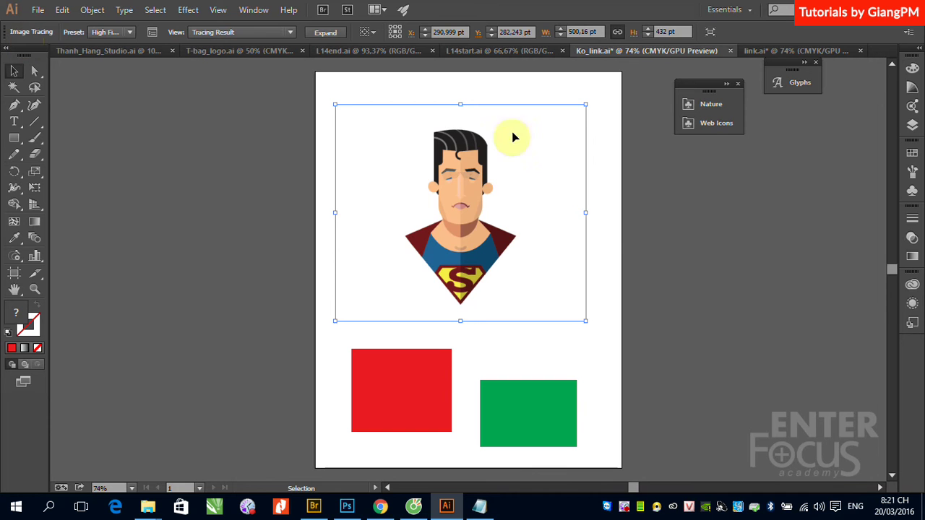
{"action": "left_click", "coordinate": [661, 237]}
{"action": "left_click", "coordinate": [477, 212]}
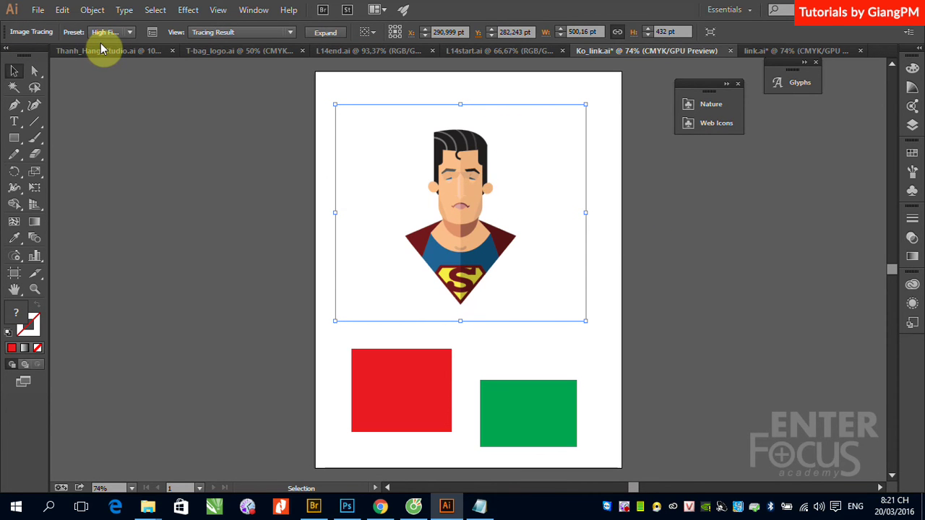
Step: Expand and ungroup the trace, then delete its white background rectangle
{"action": "left_click", "coordinate": [330, 36]}
{"action": "left_click", "coordinate": [185, 157]}
{"action": "left_click", "coordinate": [568, 169]}
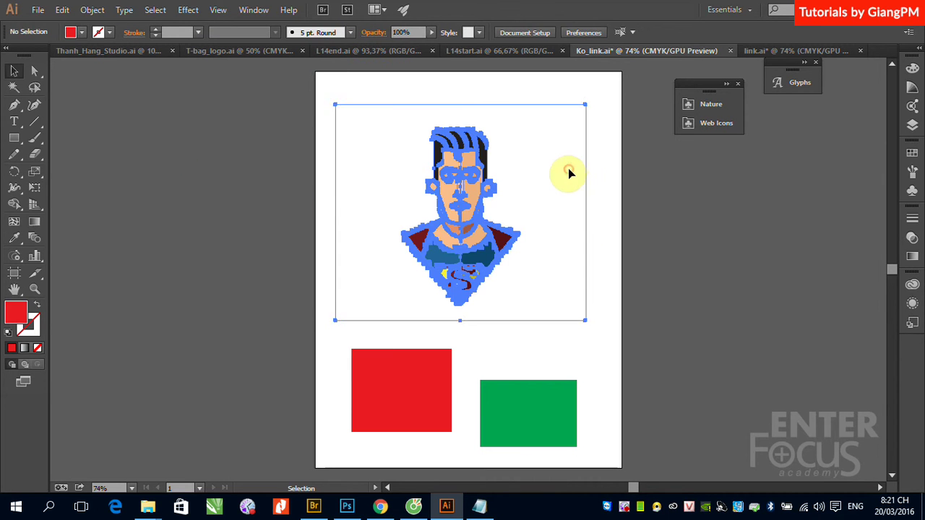
{"action": "left_click", "coordinate": [93, 11]}
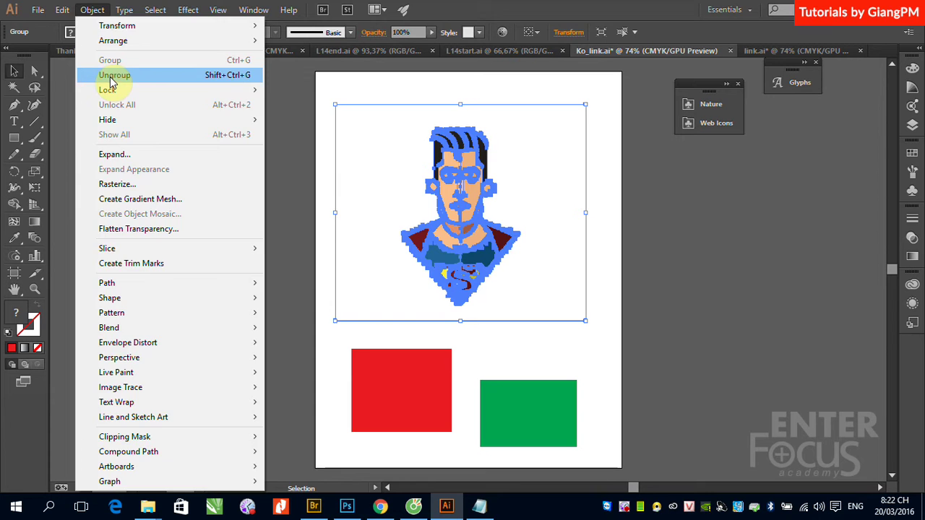
{"action": "left_click", "coordinate": [114, 75]}
{"action": "left_click", "coordinate": [130, 174]}
{"action": "left_click", "coordinate": [543, 143]}
{"action": "left_click_drag", "start_coordinate": [547, 158], "coordinate": [306, 169]}
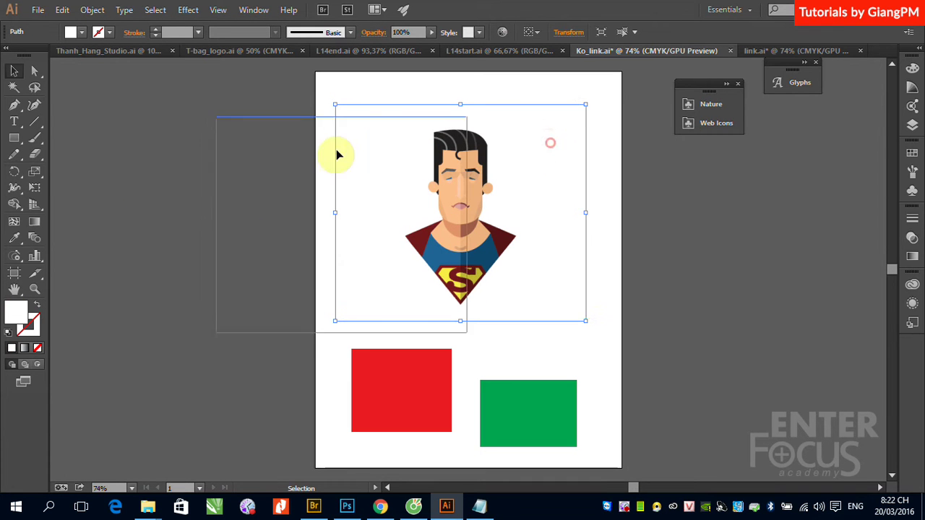
{"action": "key", "text": "Delete"}
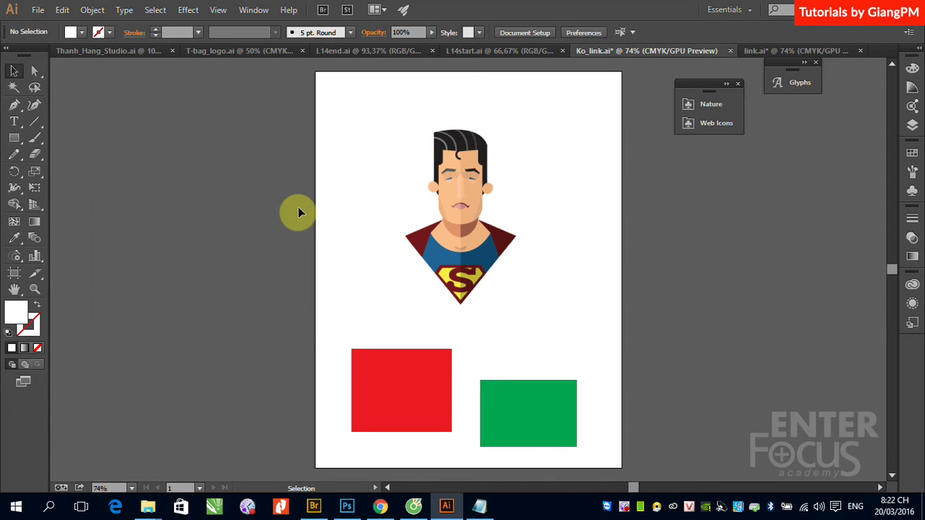
Step: Pull the left and right face pieces apart, then marquee-select all the Superman artwork
{"action": "left_click", "coordinate": [468, 223]}
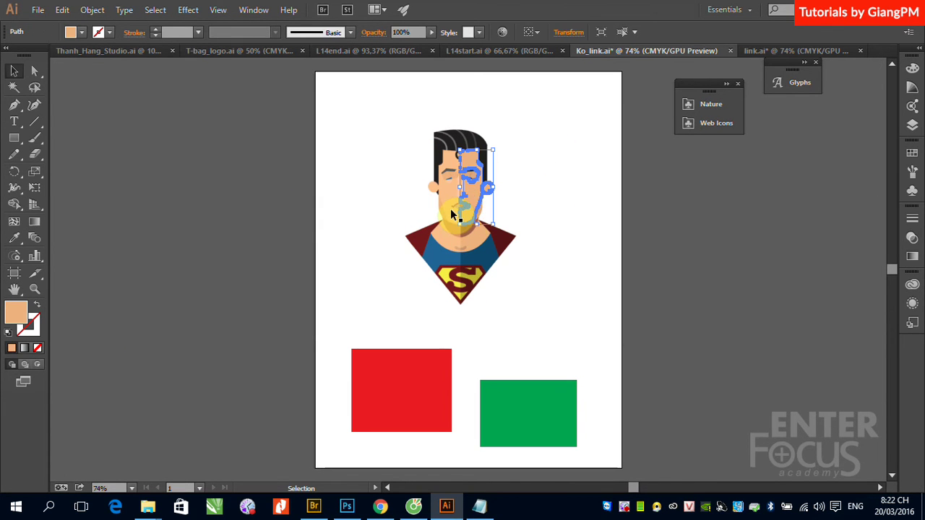
{"action": "left_click_drag", "start_coordinate": [468, 222], "coordinate": [439, 217]}
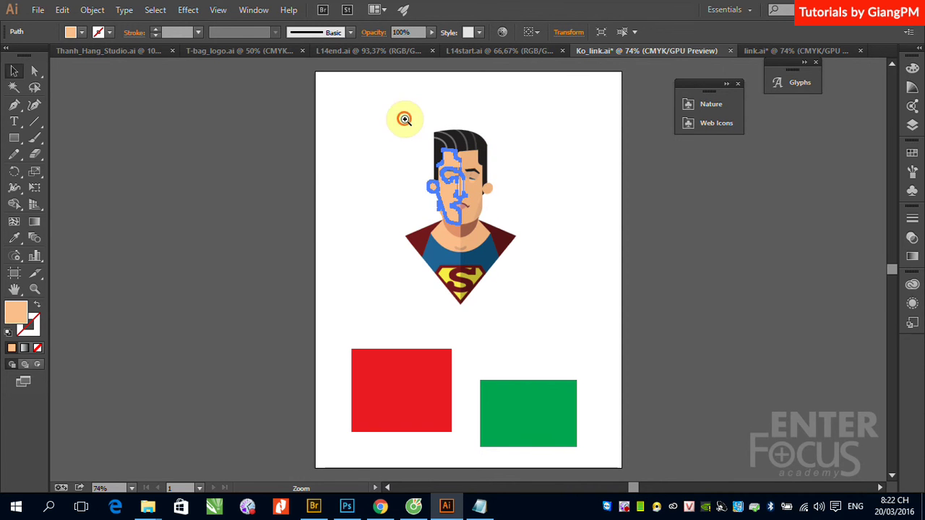
{"action": "scroll", "coordinate": [520, 249], "scroll_direction": "up", "scroll_amount": 5}
{"action": "left_click", "coordinate": [678, 277]}
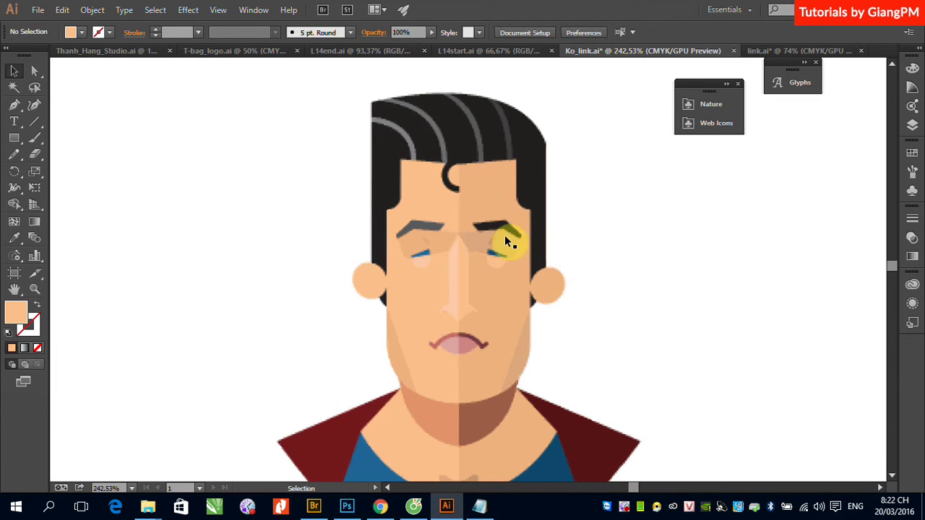
{"action": "left_click_drag", "start_coordinate": [502, 209], "coordinate": [687, 192]}
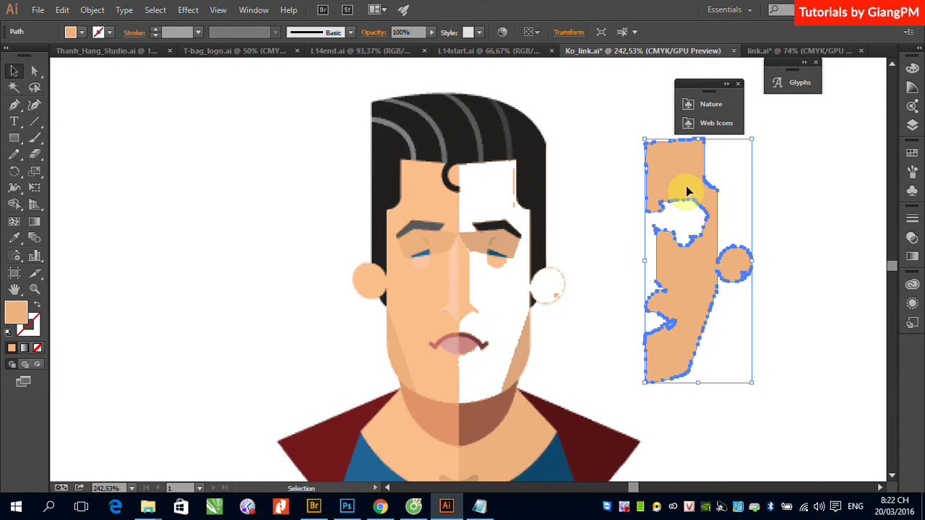
{"action": "left_click_drag", "start_coordinate": [437, 196], "coordinate": [246, 208]}
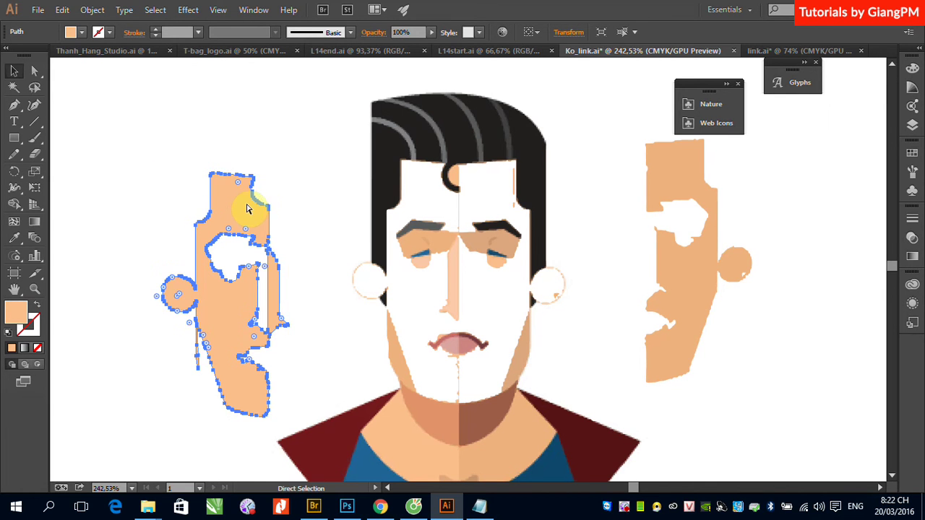
{"action": "key", "text": "ctrl+1"}
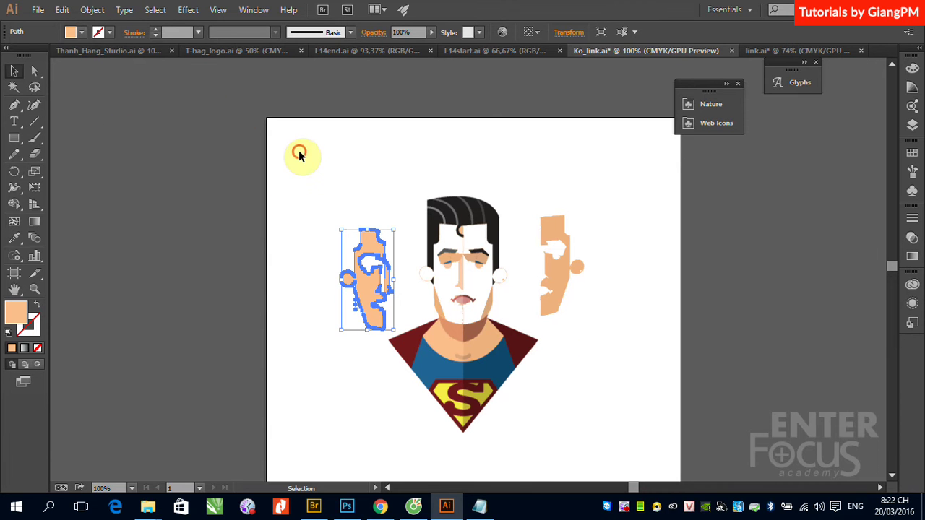
{"action": "left_click_drag", "start_coordinate": [300, 152], "coordinate": [668, 462]}
Step: Delete the Superman artwork, then search Google for 'Nike logo' in a new Chrome tab
{"action": "key", "text": "Delete"}
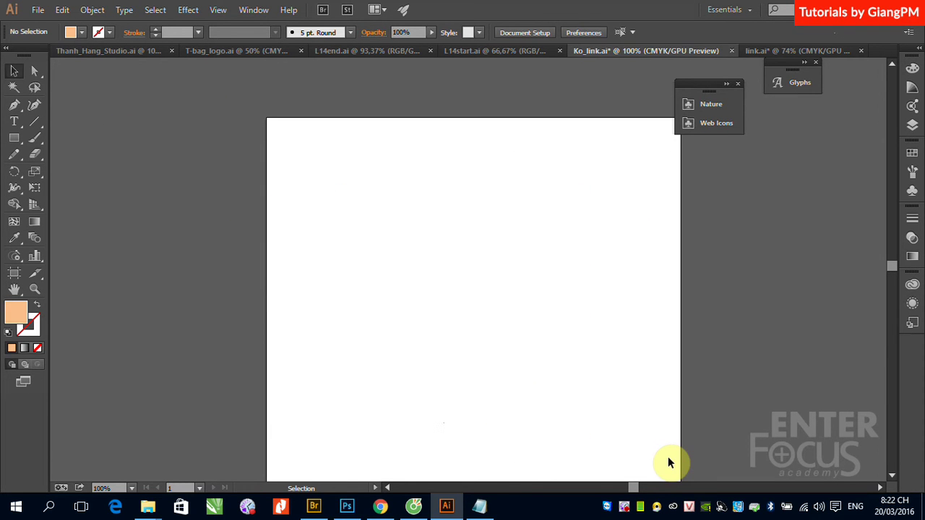
{"action": "left_click", "coordinate": [385, 511]}
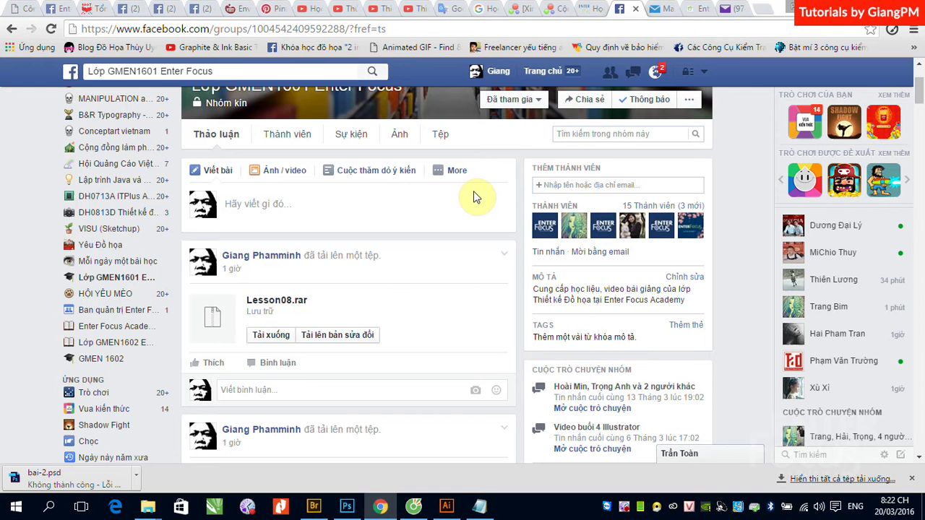
{"action": "left_click", "coordinate": [663, 58]}
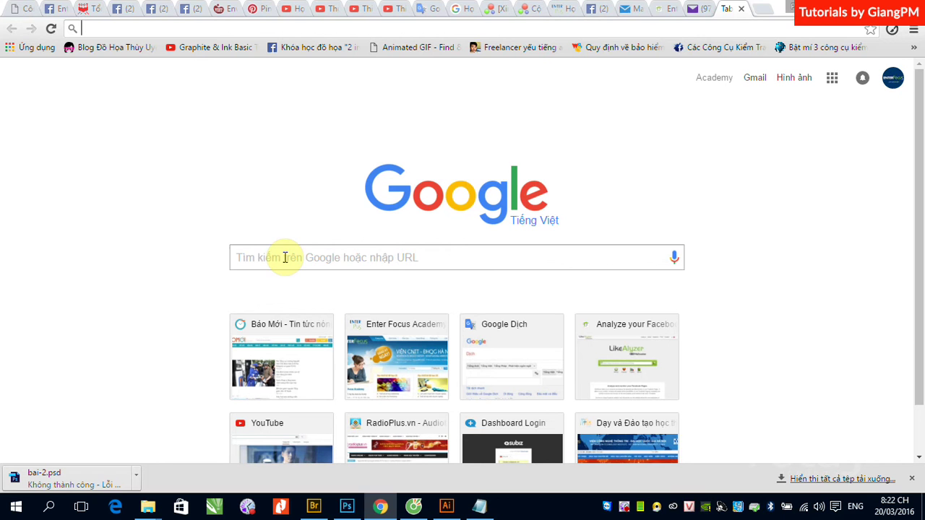
{"action": "left_click", "coordinate": [237, 258]}
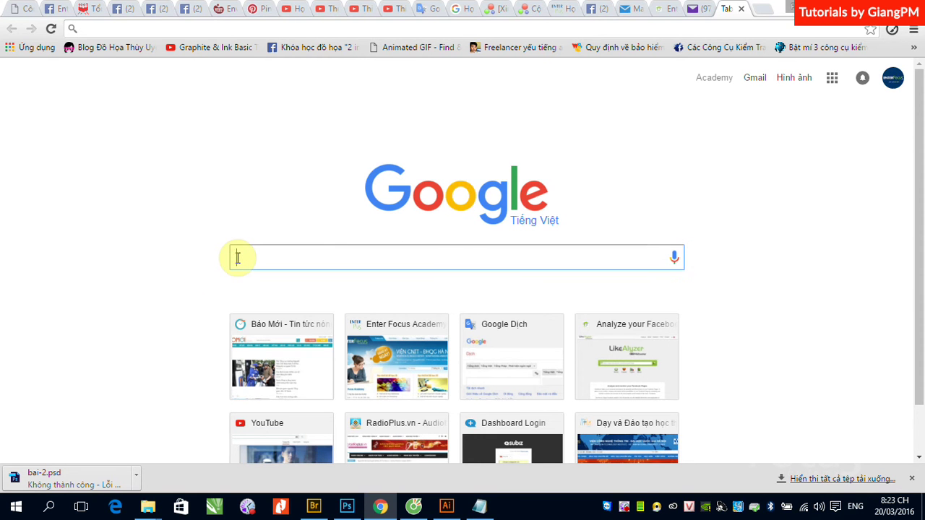
{"action": "type", "text": "N"}
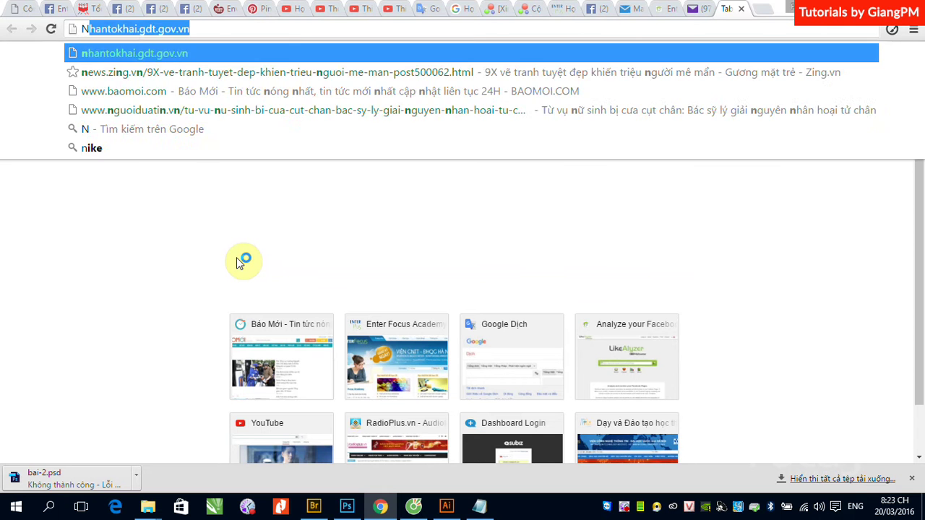
{"action": "type", "text": "ike"}
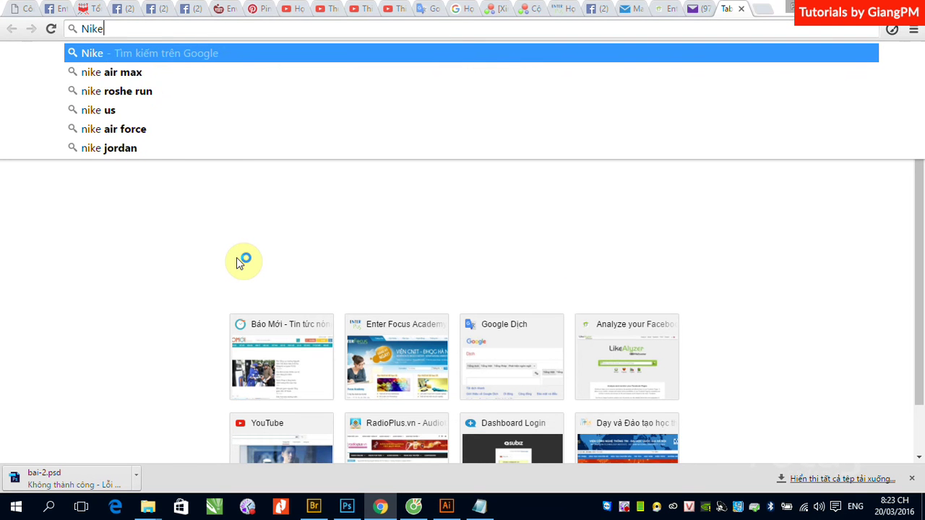
{"action": "type", "text": " logo"}
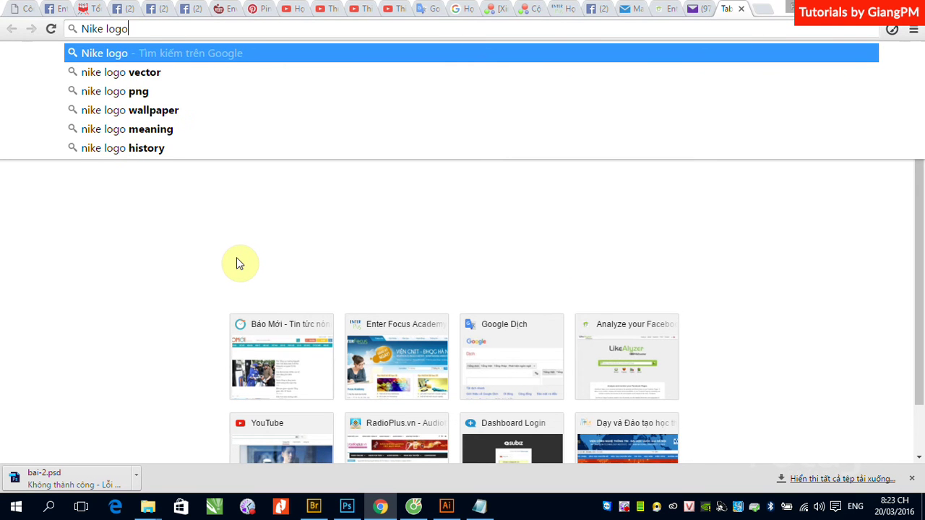
{"action": "key", "text": "Return"}
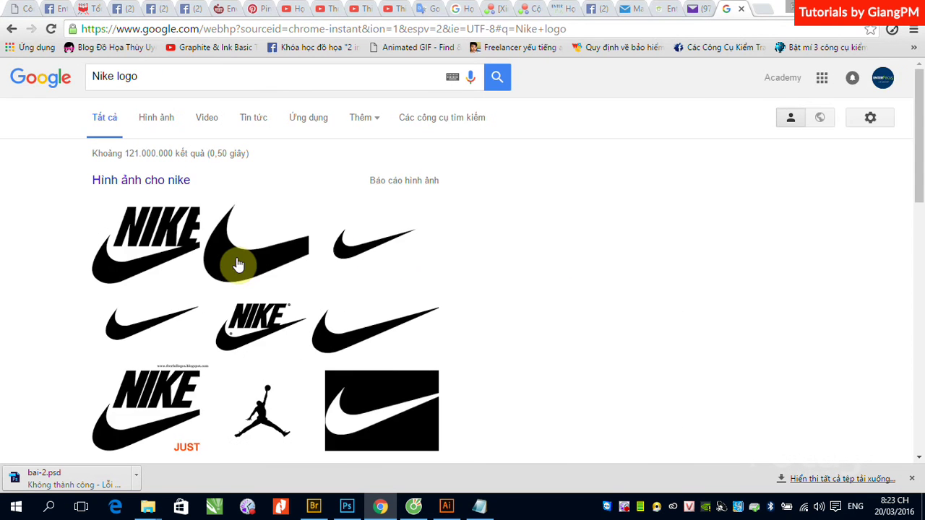
Step: Browse the Nike logo image results, previewing the first NIKE logo and related images
{"action": "scroll", "coordinate": [630, 293], "scroll_direction": "down", "scroll_amount": 1}
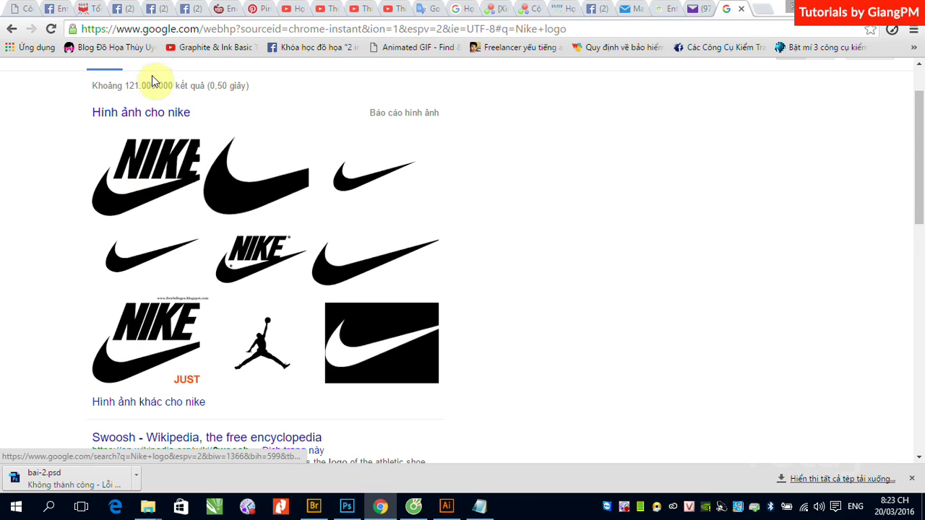
{"action": "scroll", "coordinate": [333, 193], "scroll_direction": "up", "scroll_amount": 1}
{"action": "left_click", "coordinate": [151, 118]}
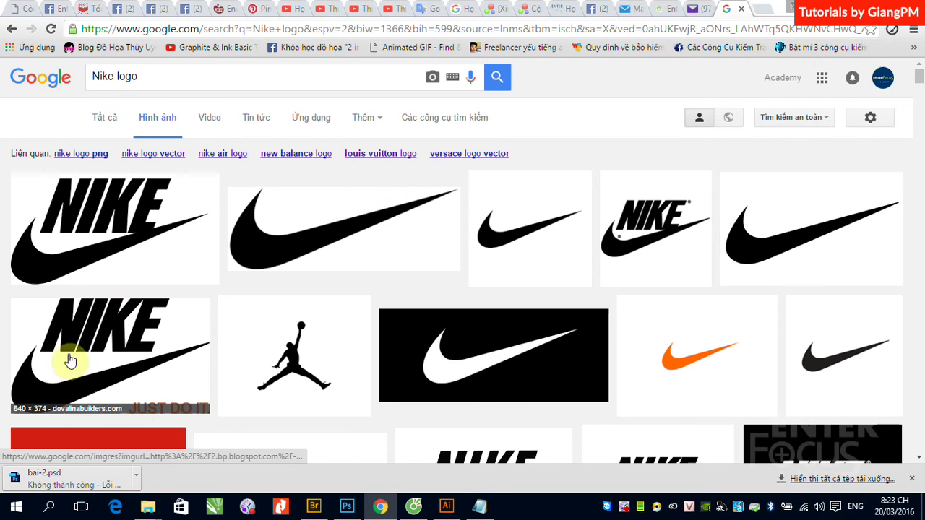
{"action": "left_click", "coordinate": [112, 259]}
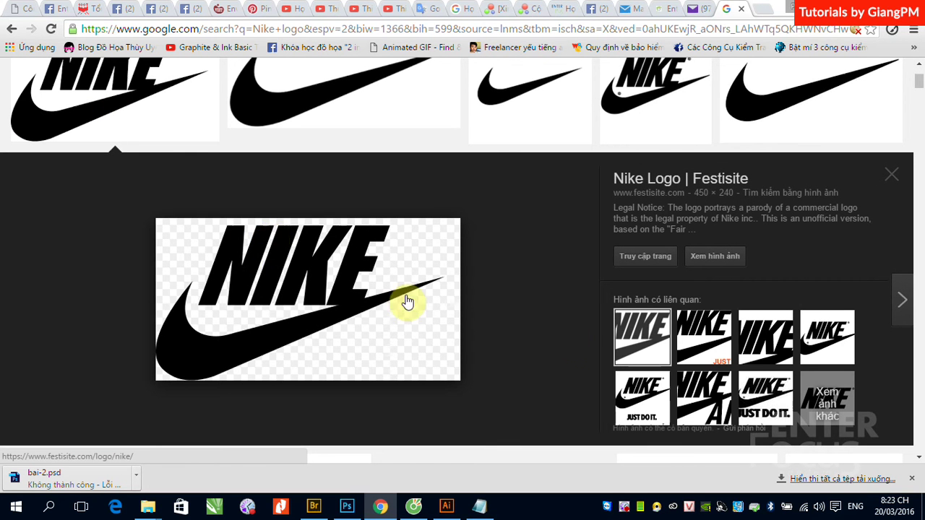
{"action": "left_click", "coordinate": [691, 336]}
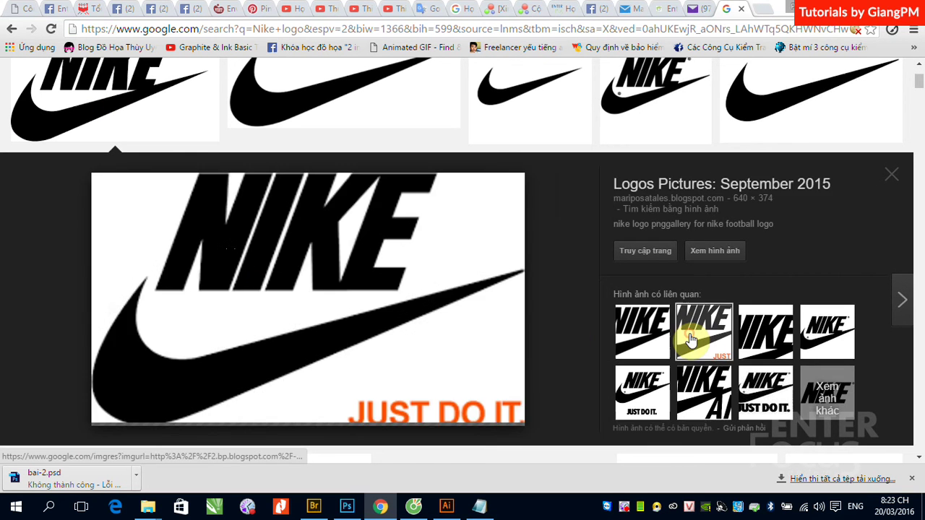
{"action": "left_click", "coordinate": [789, 334]}
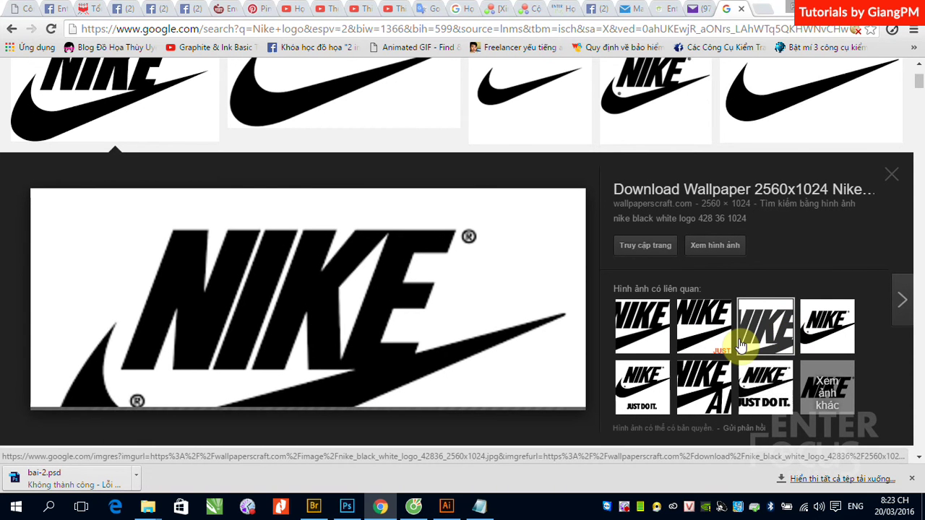
Step: Preview the black NIKE logo with swoosh, copy the image, and return to Illustrator
{"action": "scroll", "coordinate": [279, 341], "scroll_direction": "down", "scroll_amount": 3}
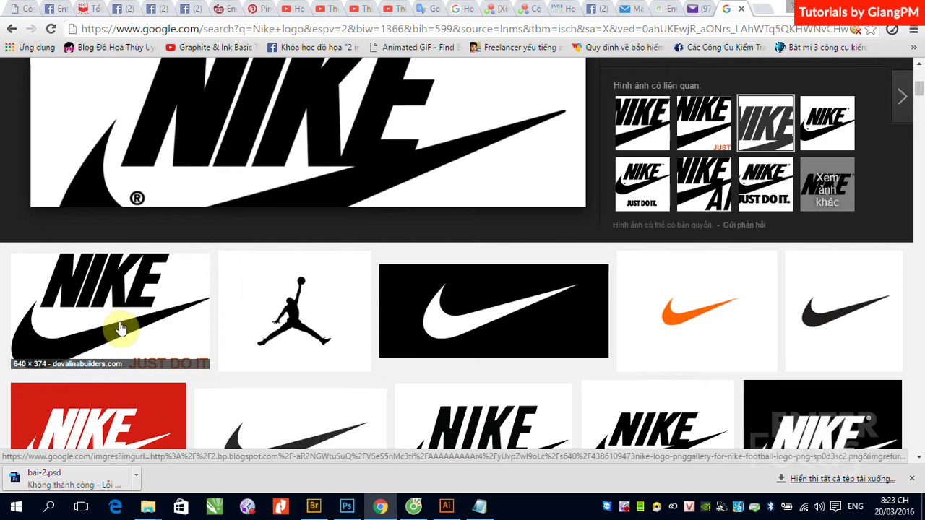
{"action": "scroll", "coordinate": [121, 329], "scroll_direction": "down", "scroll_amount": 2}
{"action": "scroll", "coordinate": [161, 326], "scroll_direction": "down", "scroll_amount": 3}
{"action": "left_click", "coordinate": [589, 258]}
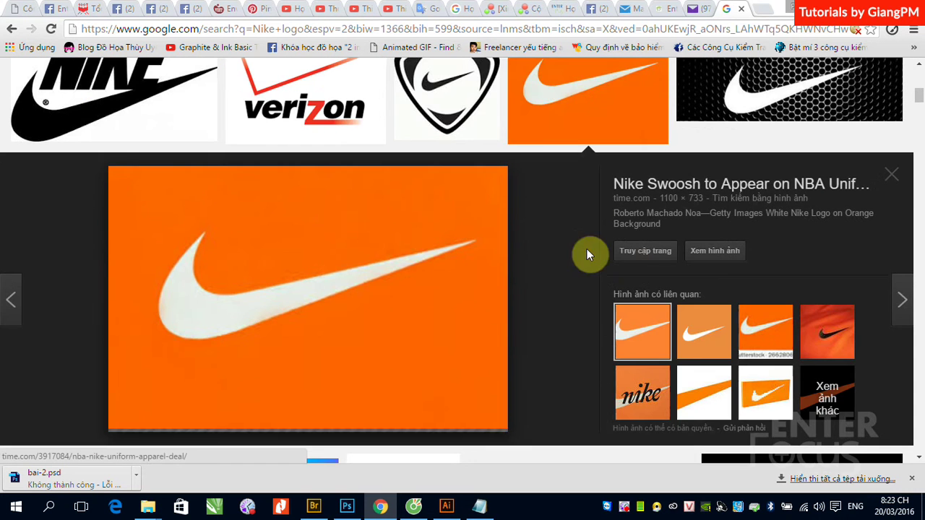
{"action": "scroll", "coordinate": [392, 230], "scroll_direction": "up", "scroll_amount": 2}
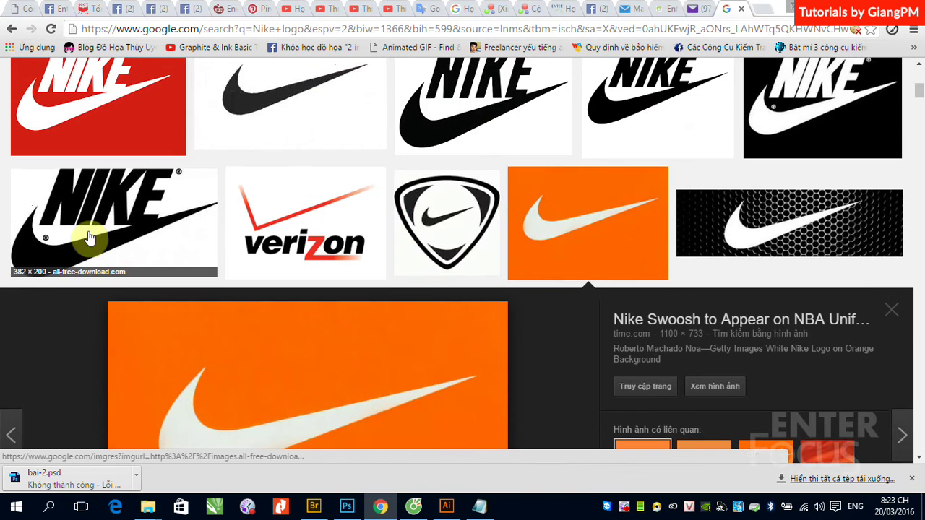
{"action": "left_click", "coordinate": [120, 232]}
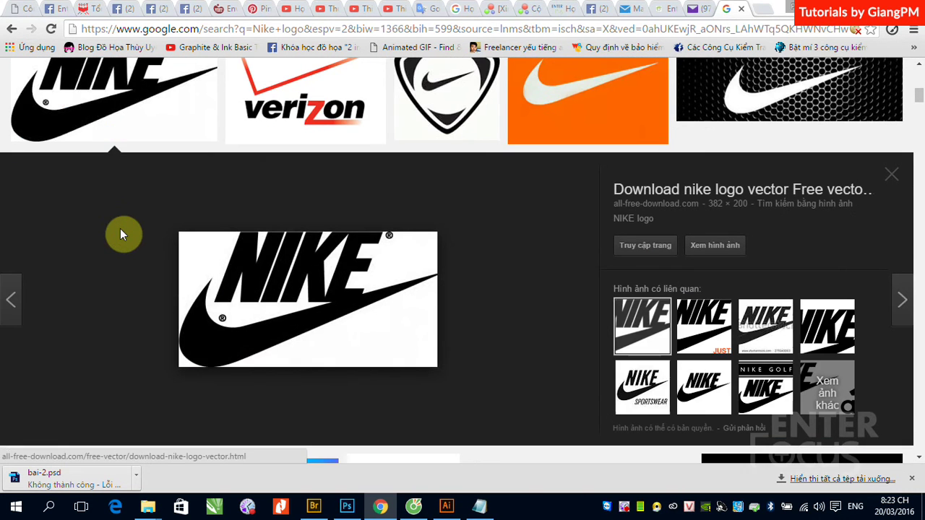
{"action": "right_click", "coordinate": [315, 280]}
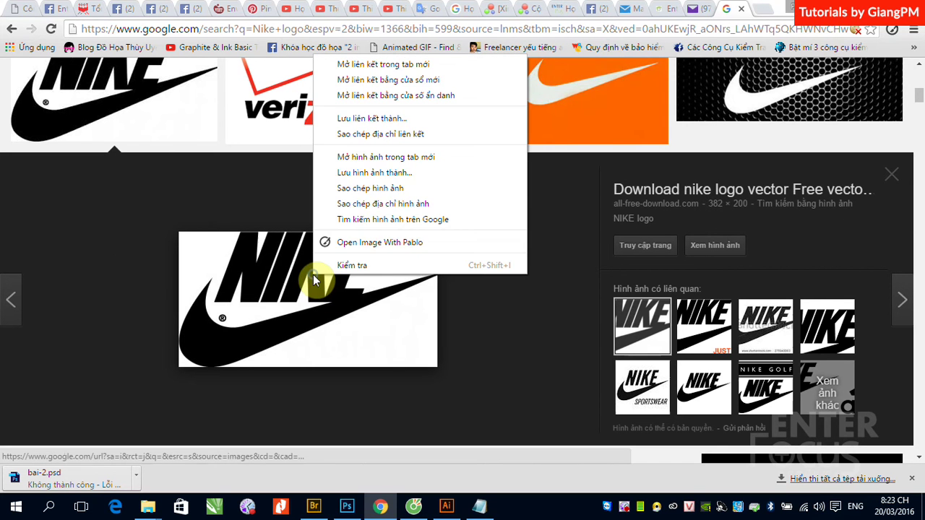
{"action": "left_click", "coordinate": [371, 192]}
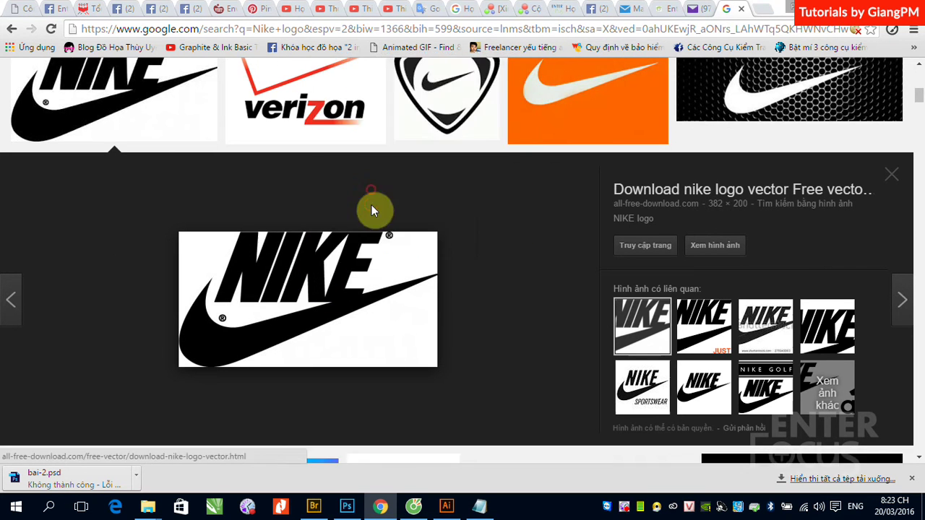
{"action": "left_click", "coordinate": [449, 509]}
Step: Paste the Nike logo, trace it with the Black and White Logo preset, and expand it
{"action": "key", "text": "ctrl+v"}
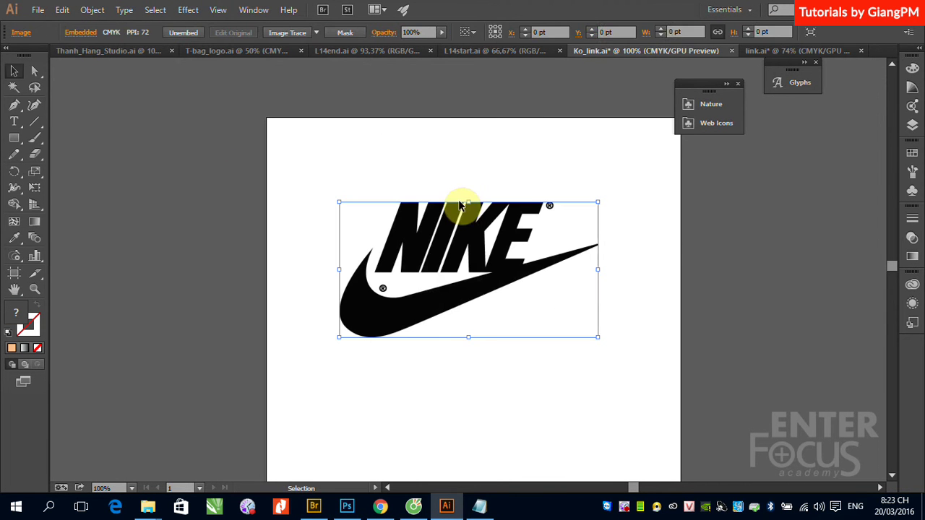
{"action": "left_click", "coordinate": [664, 237]}
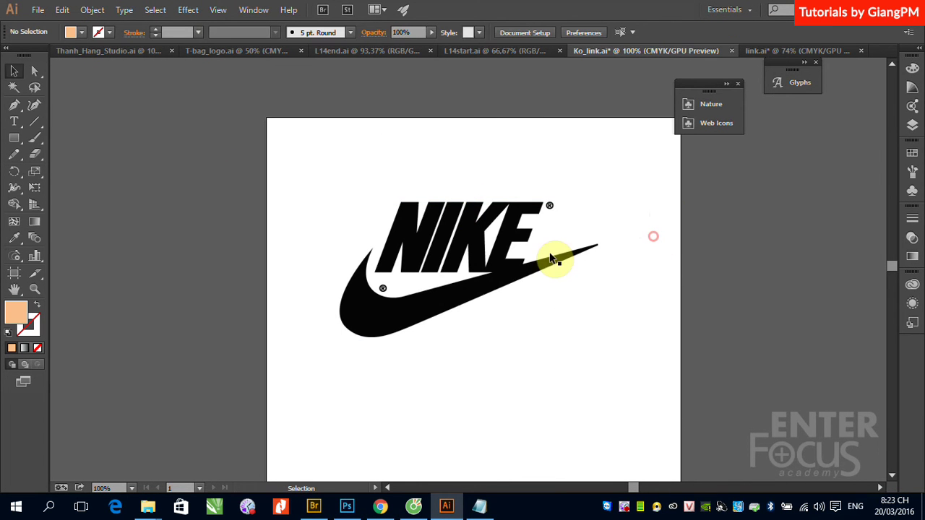
{"action": "left_click", "coordinate": [509, 237]}
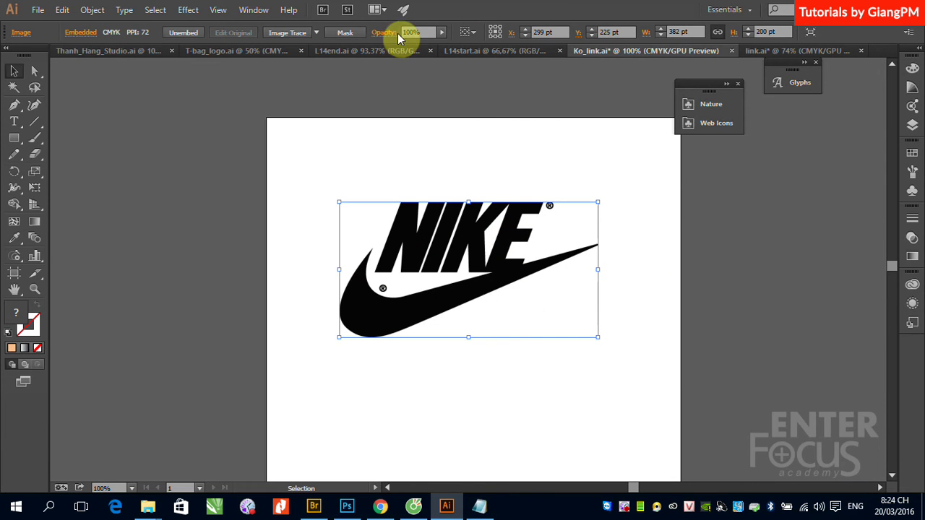
{"action": "left_click", "coordinate": [316, 33]}
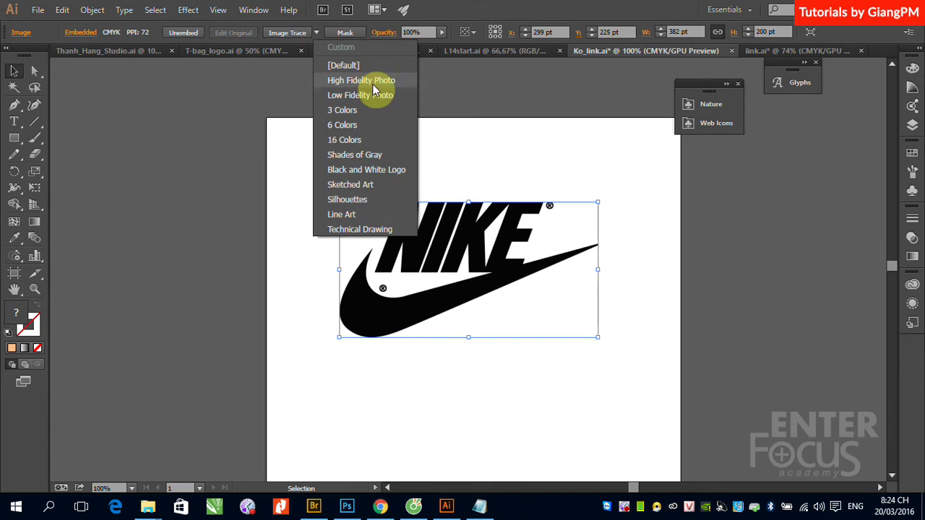
{"action": "left_click", "coordinate": [373, 170]}
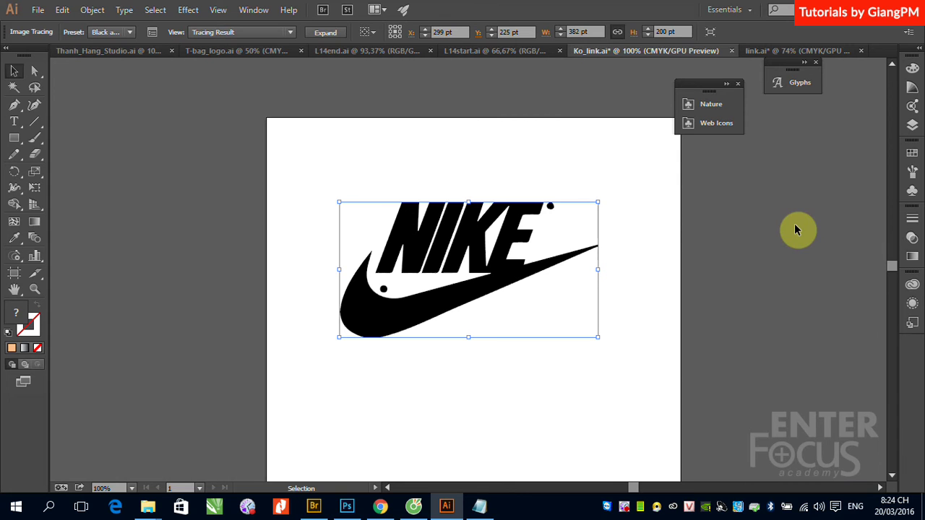
{"action": "left_click", "coordinate": [647, 221]}
{"action": "left_click", "coordinate": [501, 282]}
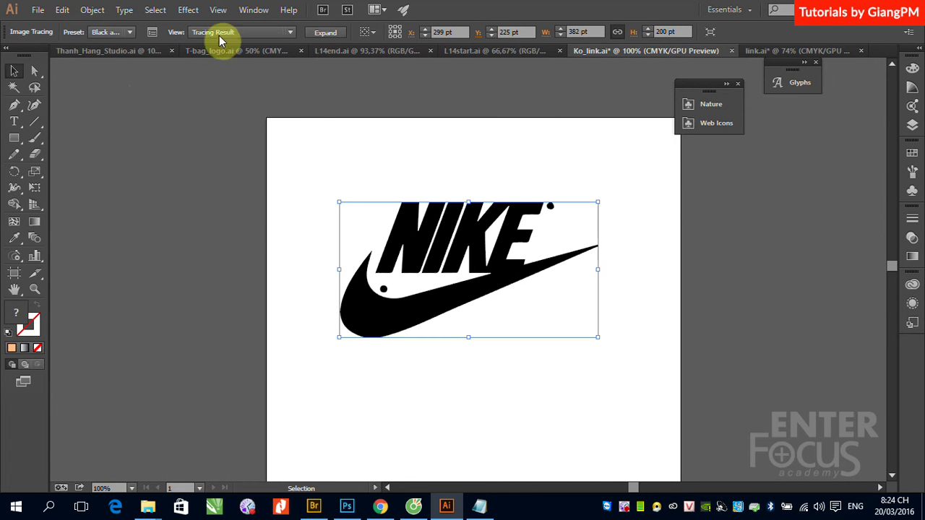
{"action": "left_click", "coordinate": [332, 31]}
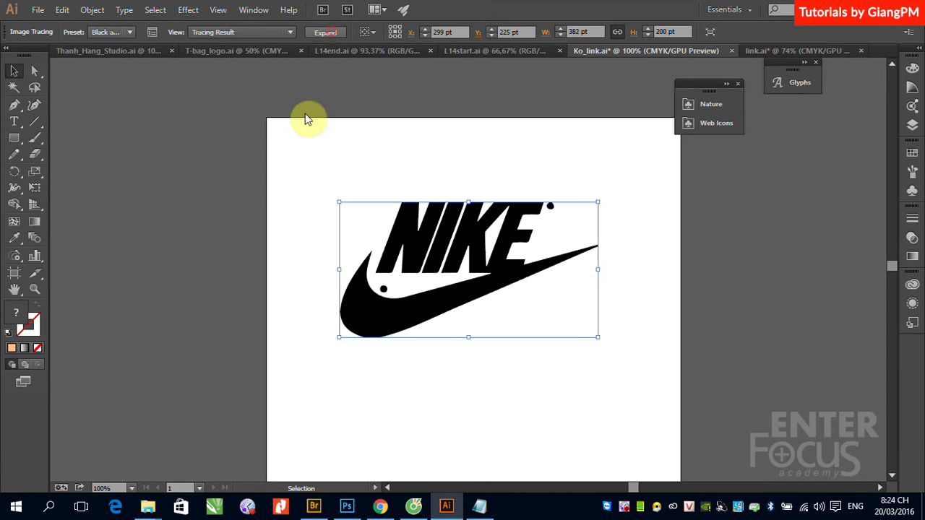
Step: Move the expanded Nike group up the artboard and zoom in on it
{"action": "left_click", "coordinate": [304, 144]}
{"action": "left_click", "coordinate": [528, 244]}
{"action": "mouse_move", "coordinate": [511, 279]}
{"action": "left_mouse_down"}
{"action": "mouse_move", "coordinate": [504, 174]}
{"action": "mouse_move", "coordinate": [474, 341]}
{"action": "left_mouse_up"}
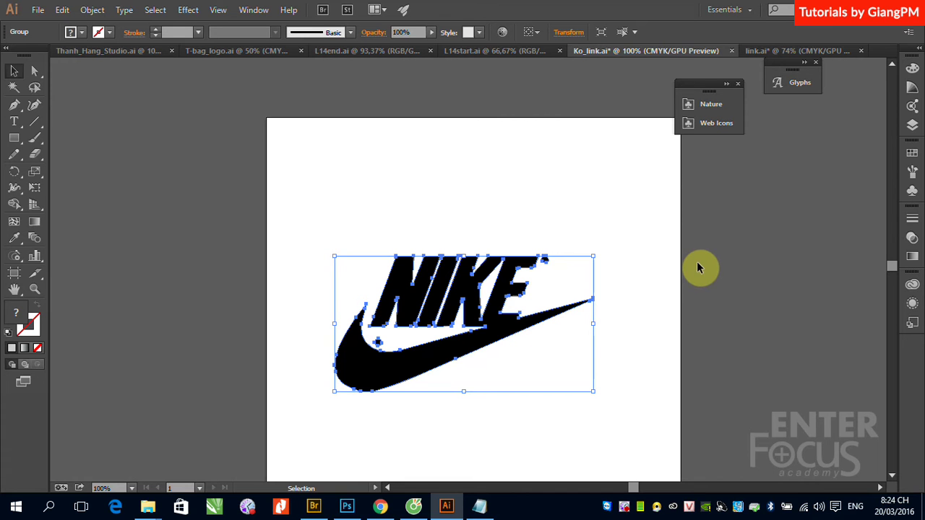
{"action": "left_click", "coordinate": [657, 262]}
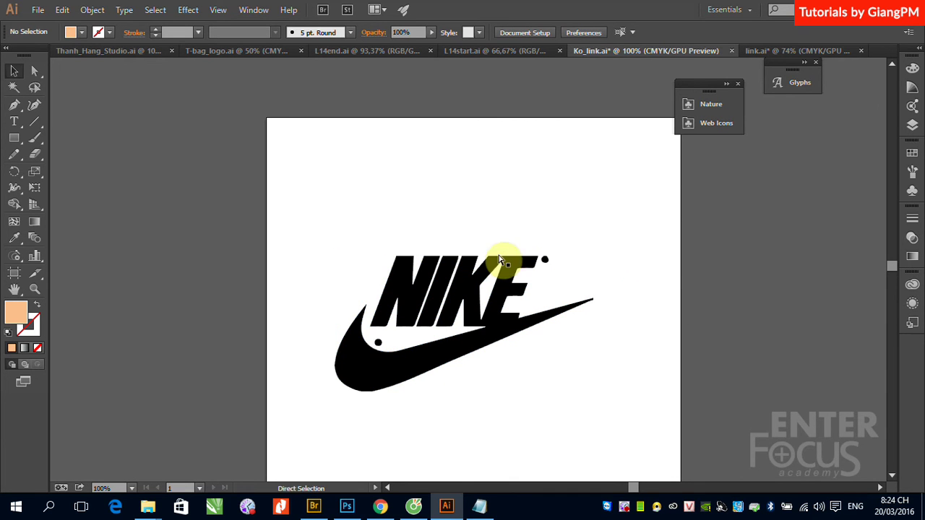
{"action": "key", "text": "ctrl+space"}
{"action": "left_click_drag", "start_coordinate": [355, 240], "coordinate": [650, 392]}
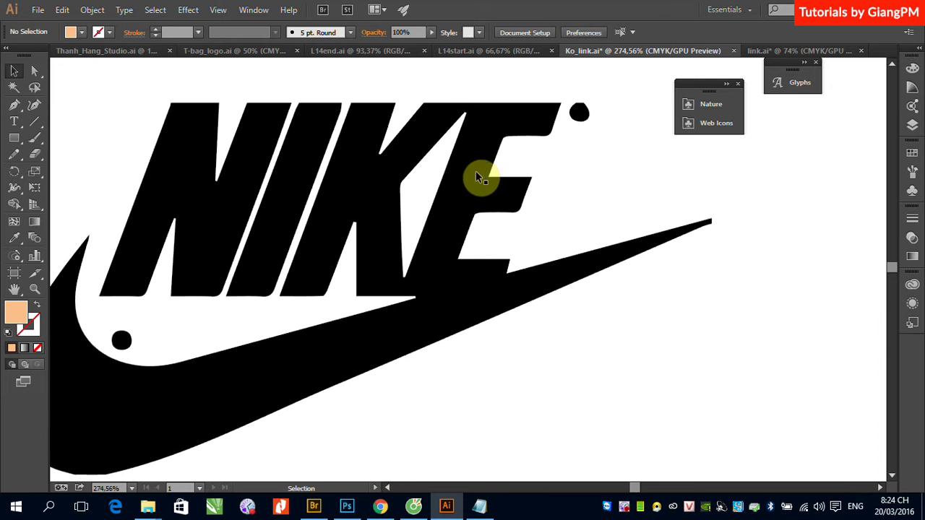
Step: Restore the original Nike image and retrace it as a High Fidelity Photo
{"action": "left_click", "coordinate": [448, 201]}
{"action": "key", "text": "Delete"}
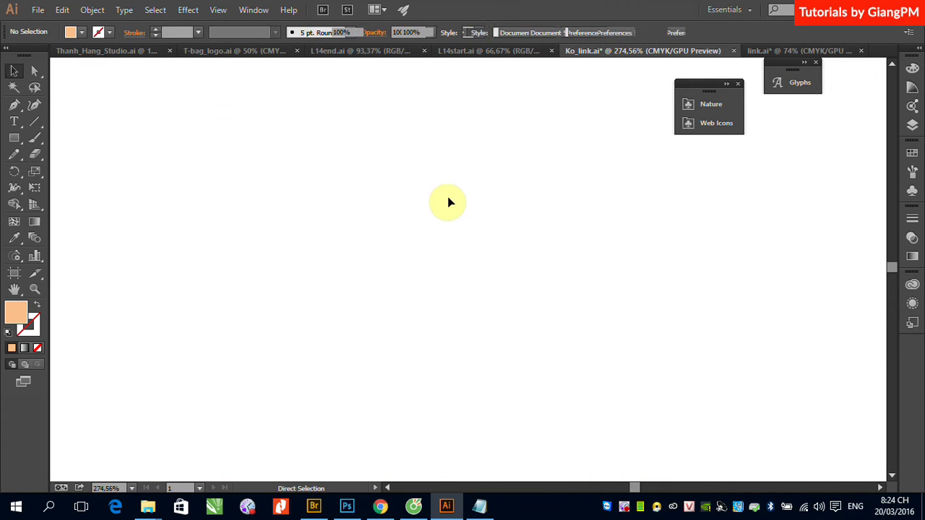
{"action": "key", "text": "ctrl+z"}
{"action": "left_click", "coordinate": [317, 33]}
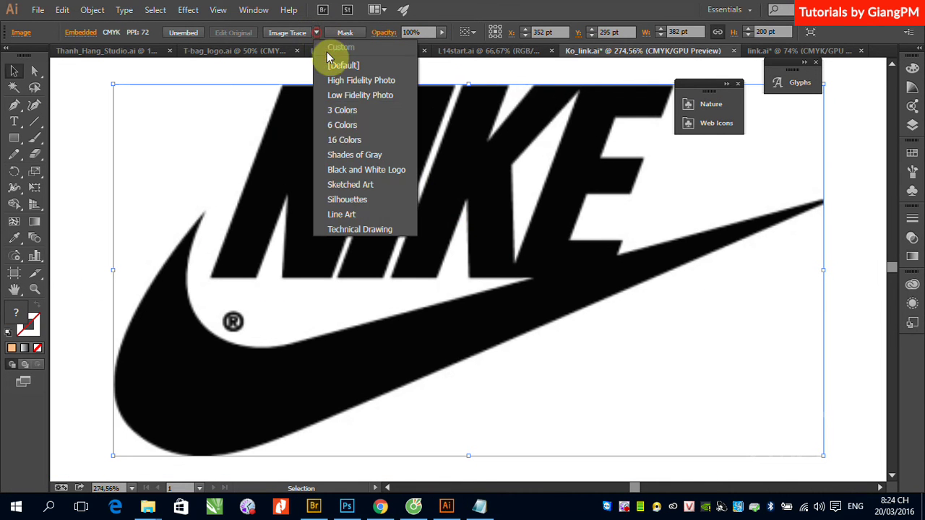
{"action": "left_click", "coordinate": [366, 80]}
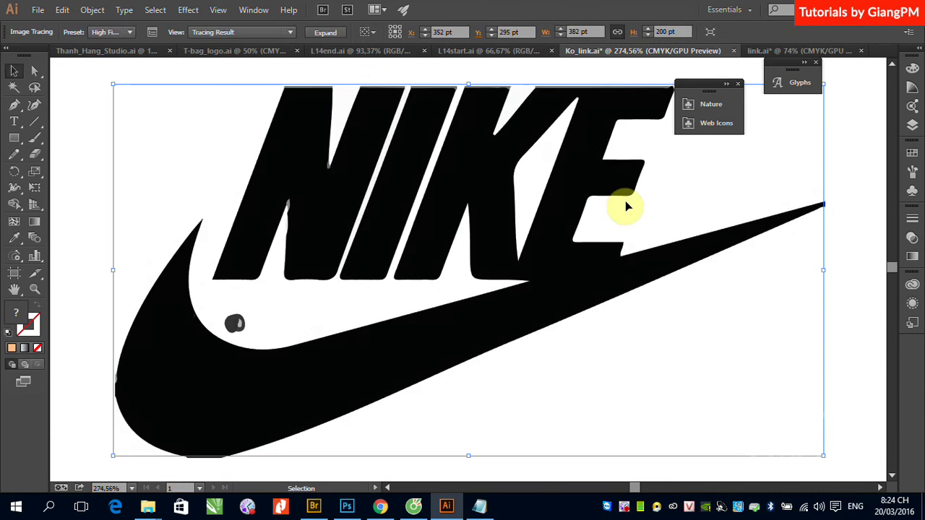
{"action": "left_click", "coordinate": [738, 85]}
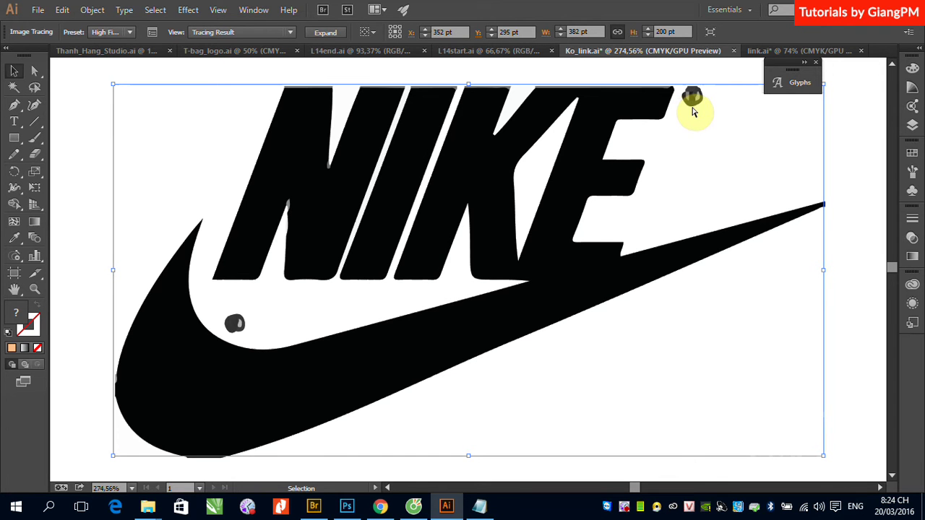
Step: Zoom back out, delete the traced Nike image, and return to the browser
{"action": "key", "text": "ctrl+minus"}
{"action": "key", "text": "ctrl+minus"}
{"action": "key", "text": "ctrl+minus"}
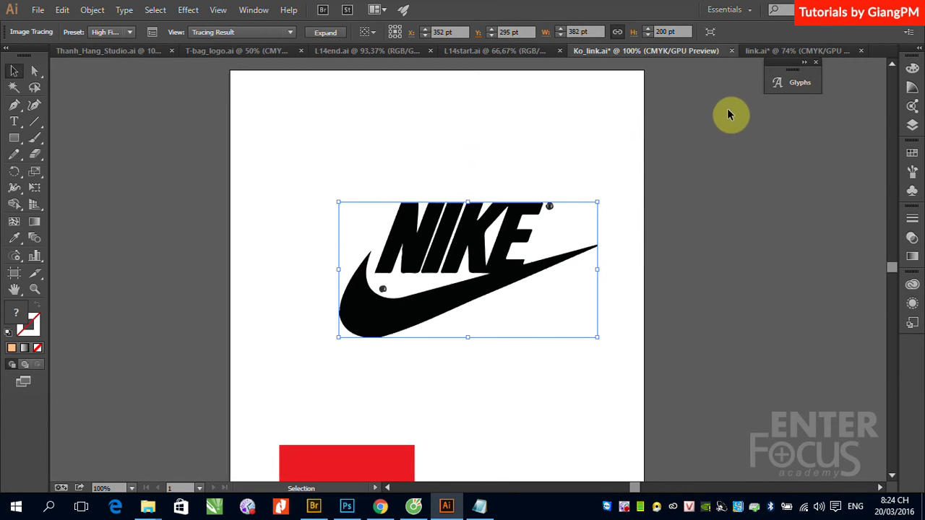
{"action": "left_click", "coordinate": [643, 157]}
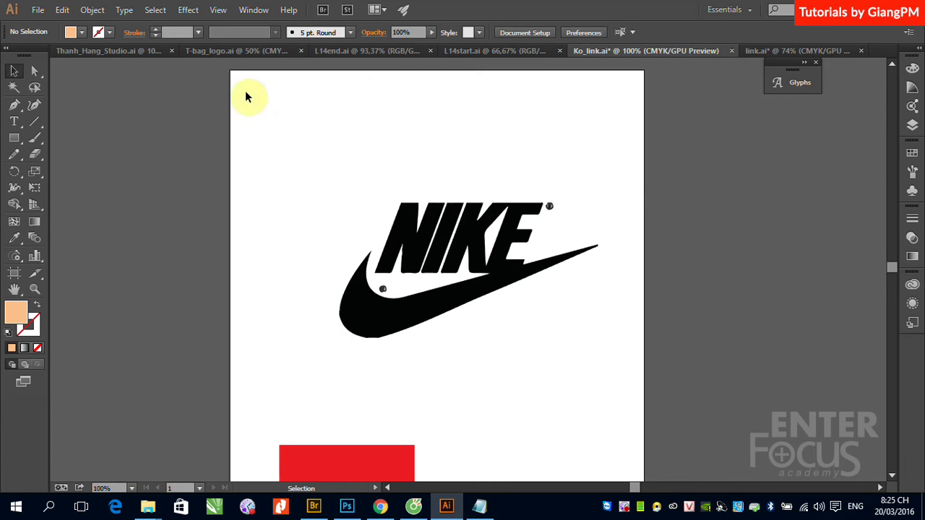
{"action": "left_click_drag", "start_coordinate": [275, 137], "coordinate": [660, 353]}
{"action": "key", "text": "Delete"}
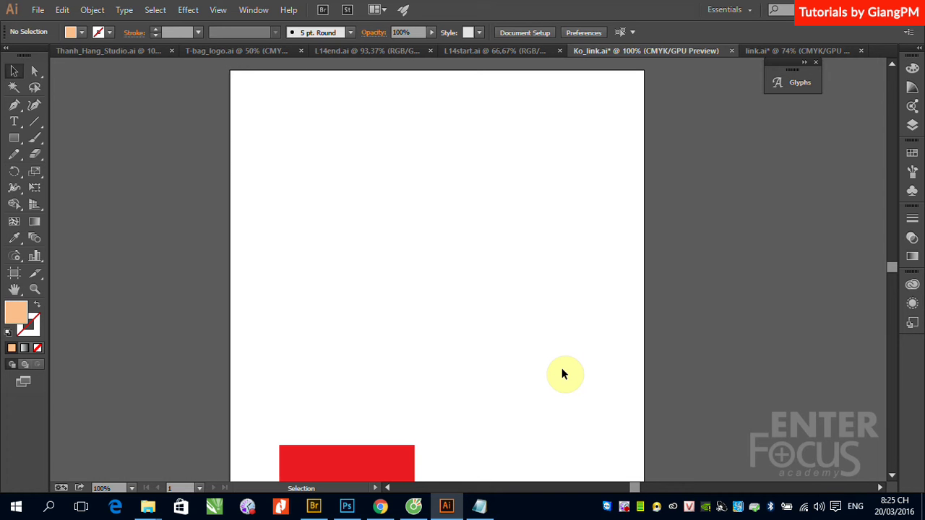
{"action": "left_click", "coordinate": [380, 504]}
Step: Search Google Images for 'hiphop' and scroll through the results
{"action": "scroll", "coordinate": [488, 149], "scroll_direction": "up", "scroll_amount": 5}
{"action": "scroll", "coordinate": [488, 148], "scroll_direction": "up", "scroll_amount": 2}
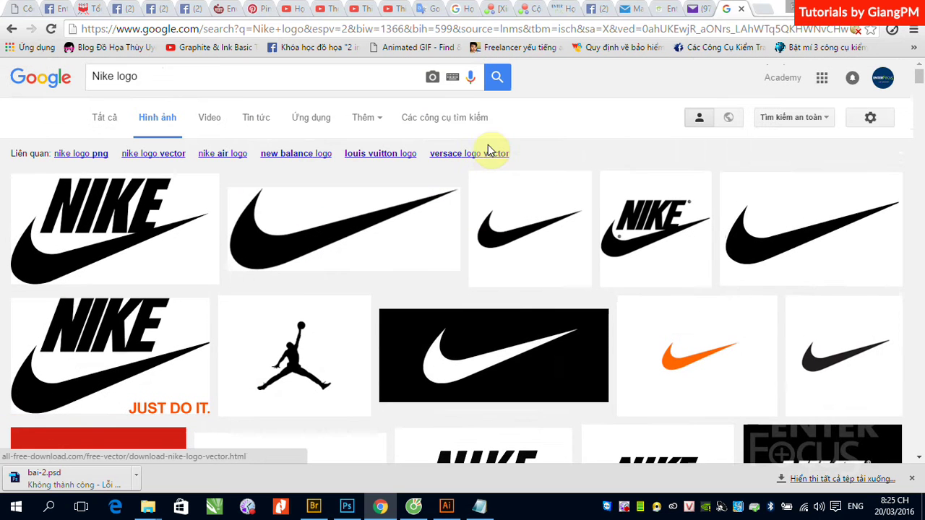
{"action": "left_click_drag", "start_coordinate": [144, 72], "coordinate": [69, 78]}
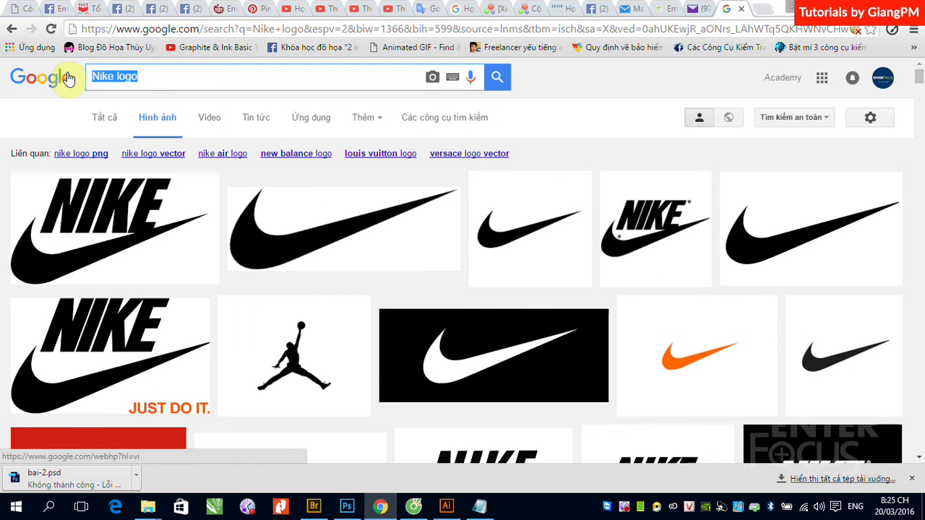
{"action": "type", "text": "hi"}
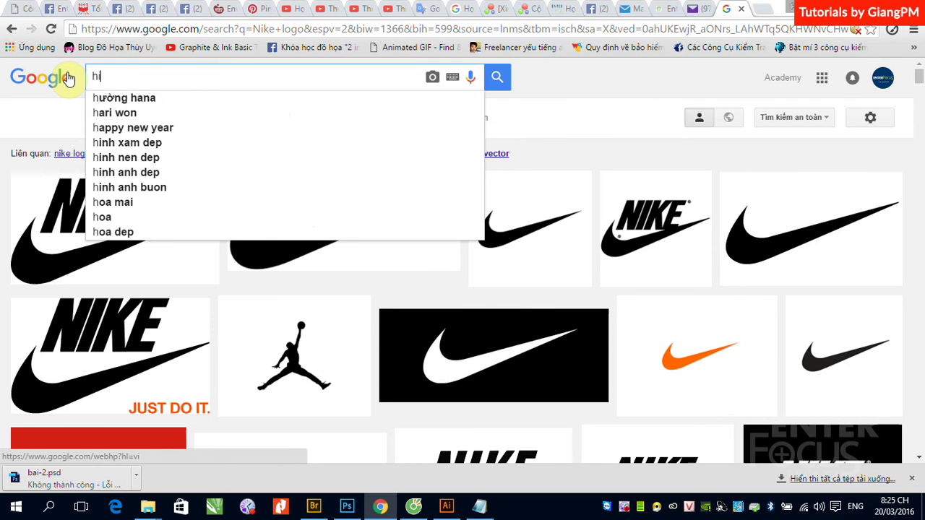
{"action": "type", "text": "phop"}
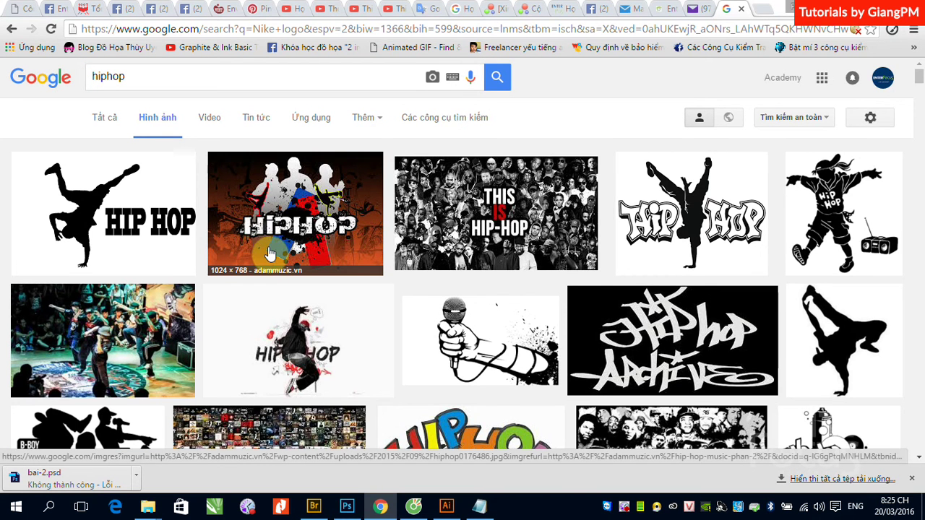
{"action": "scroll", "coordinate": [274, 253], "scroll_direction": "down", "scroll_amount": 3}
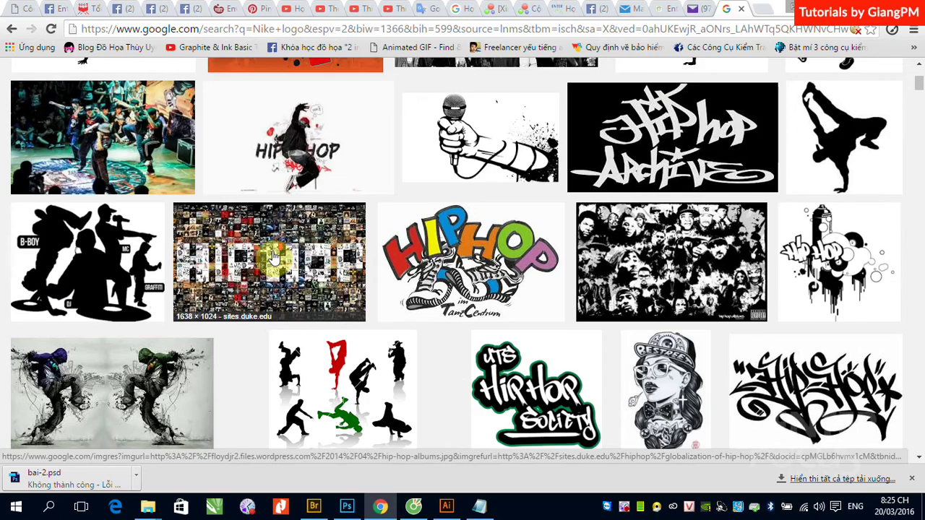
{"action": "scroll", "coordinate": [275, 257], "scroll_direction": "down", "scroll_amount": 3}
{"action": "scroll", "coordinate": [274, 258], "scroll_direction": "down", "scroll_amount": 4}
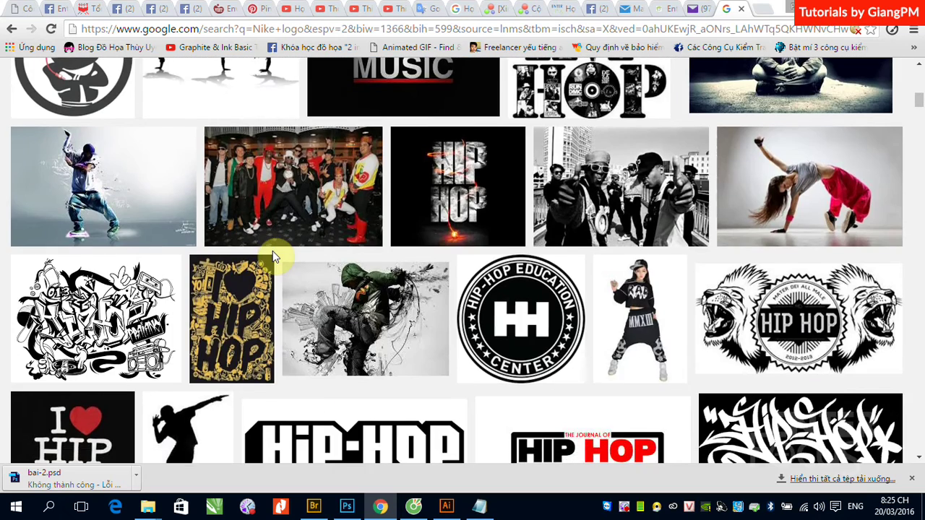
{"action": "scroll", "coordinate": [274, 258], "scroll_direction": "down", "scroll_amount": 3}
{"action": "scroll", "coordinate": [274, 258], "scroll_direction": "down", "scroll_amount": 4}
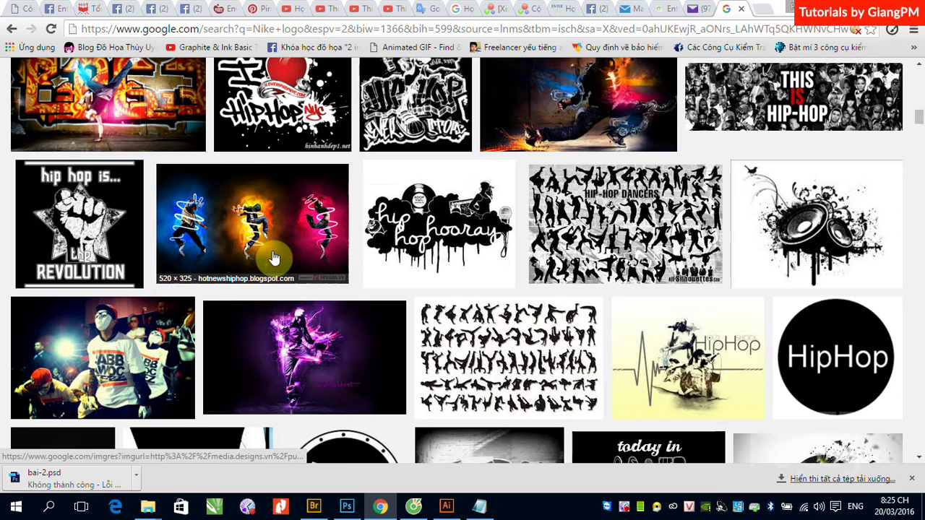
{"action": "scroll", "coordinate": [274, 258], "scroll_direction": "down", "scroll_amount": 4}
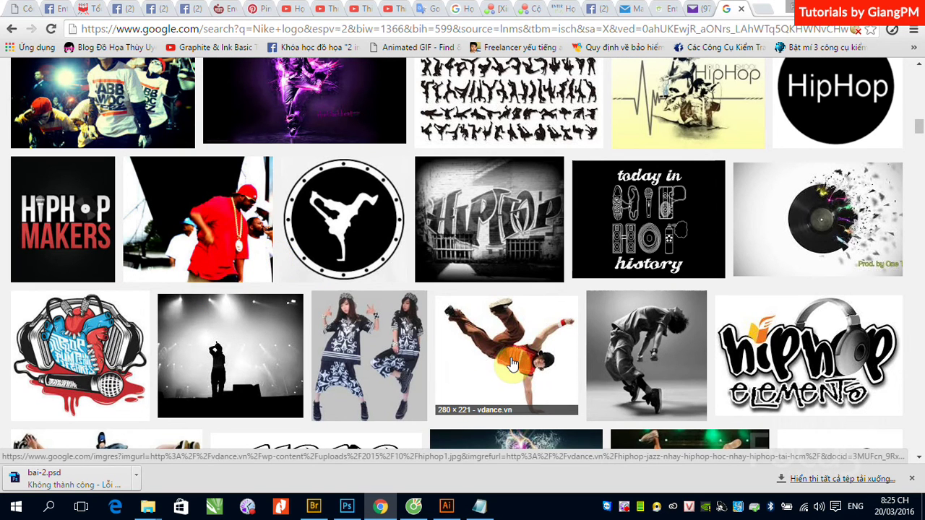
{"action": "scroll", "coordinate": [511, 363], "scroll_direction": "down", "scroll_amount": 4}
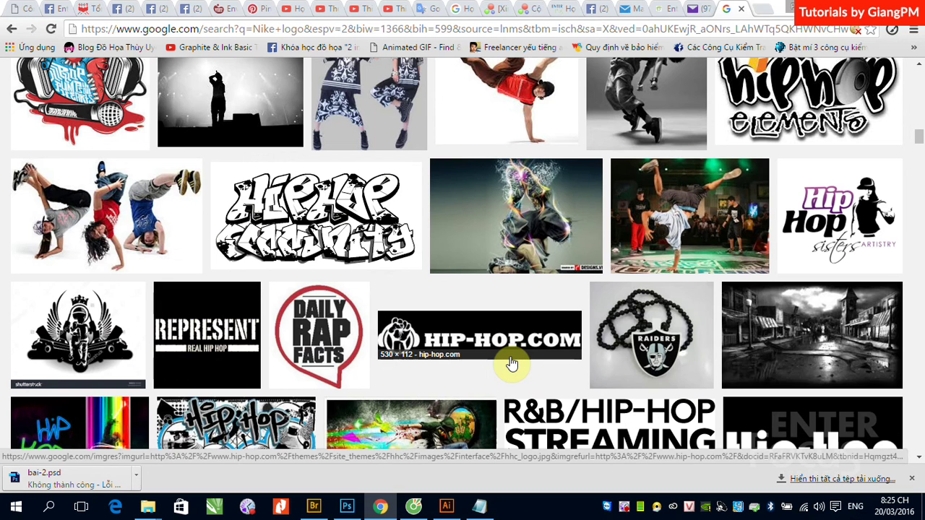
Step: Preview several breakdancer photos, settling on the three upside-down breakdancers
{"action": "left_click", "coordinate": [105, 220]}
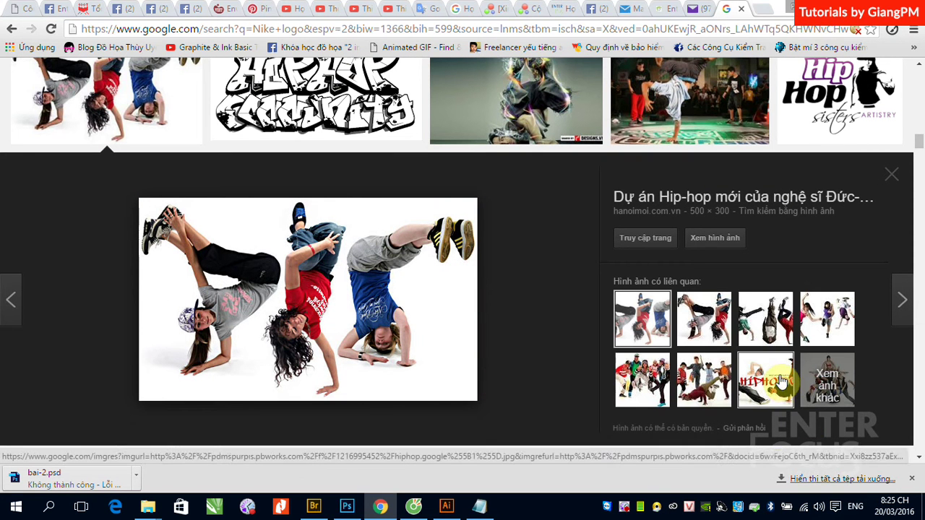
{"action": "left_click", "coordinate": [718, 334]}
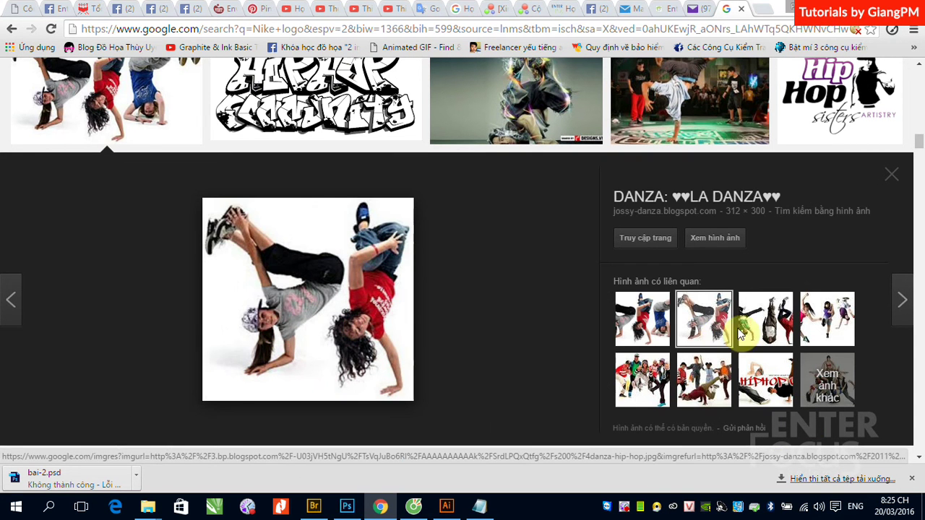
{"action": "left_click", "coordinate": [771, 332]}
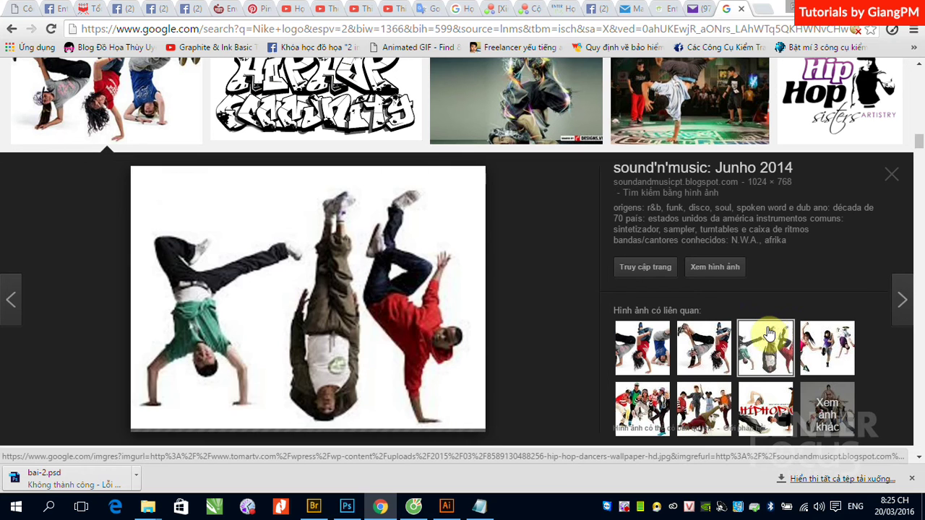
{"action": "left_click", "coordinate": [695, 348]}
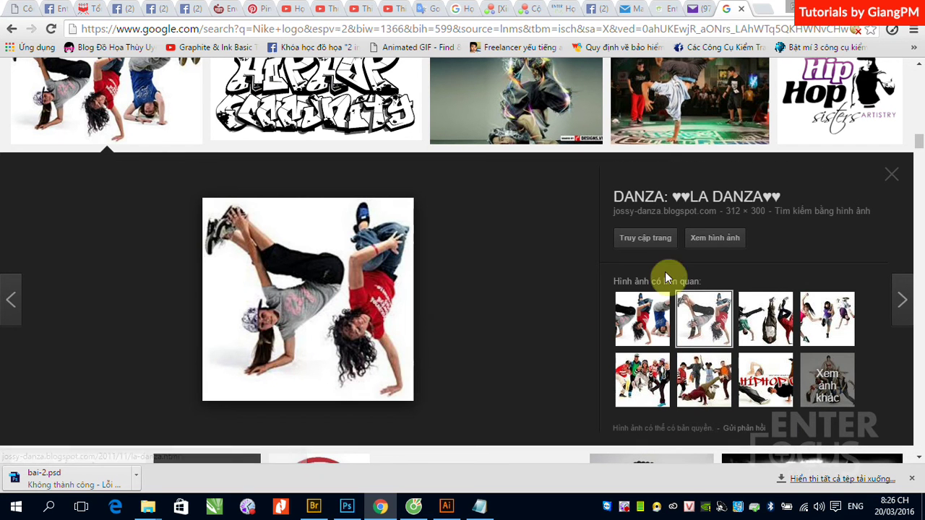
{"action": "left_click", "coordinate": [636, 312]}
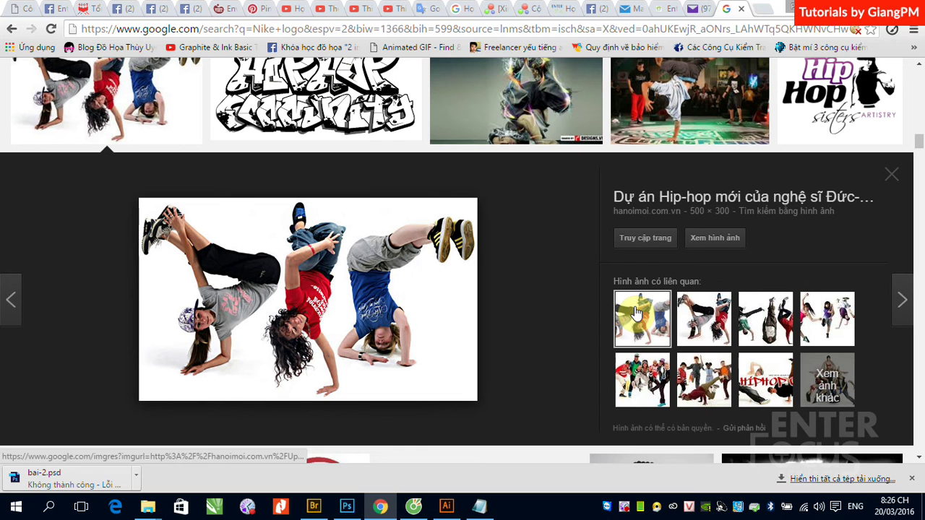
{"action": "mouse_move", "coordinate": [308, 299]}
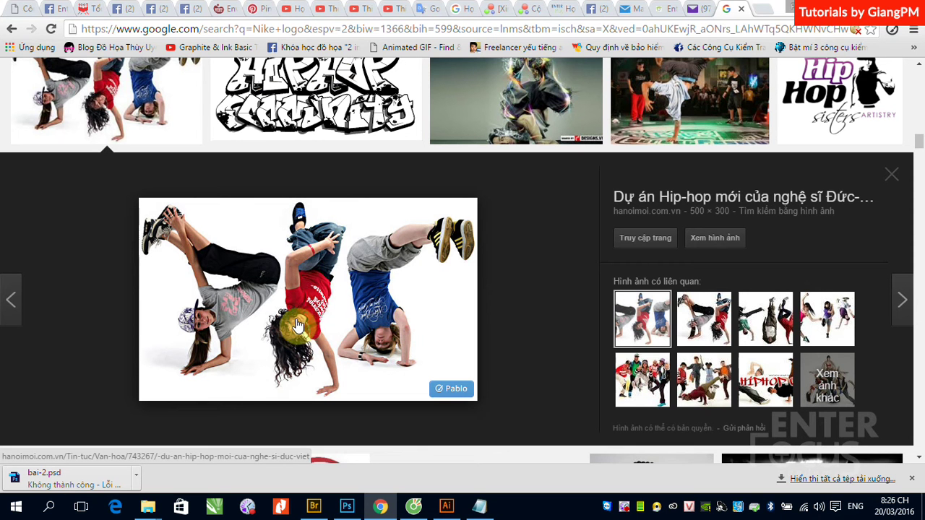
Step: Delete the Nike logo pasted into Illustrator by mistake and return to the browser
{"action": "left_click", "coordinate": [446, 506]}
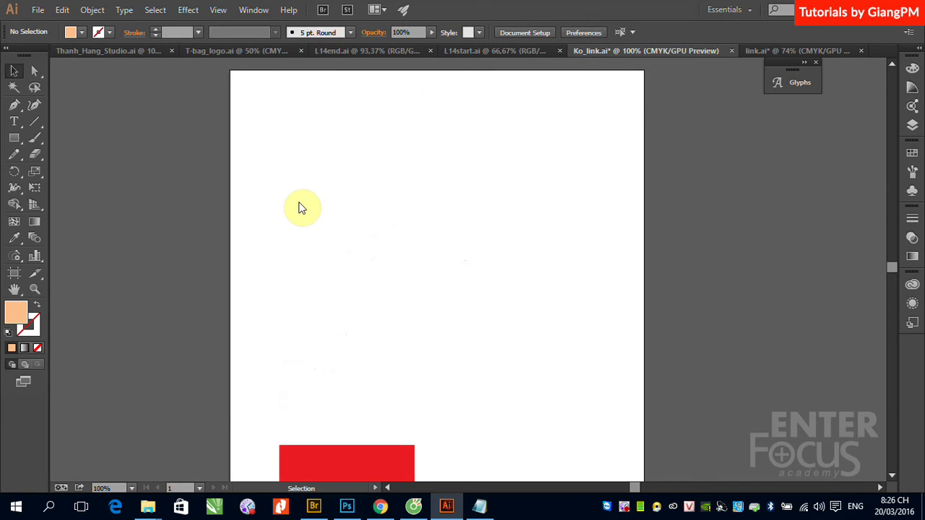
{"action": "key", "text": "ctrl+v"}
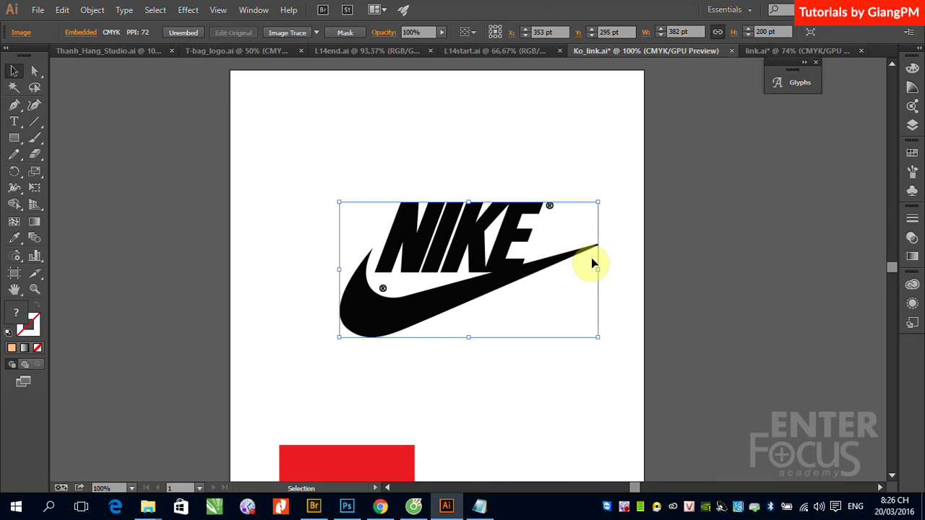
{"action": "key", "text": "Delete"}
{"action": "left_click", "coordinate": [388, 510]}
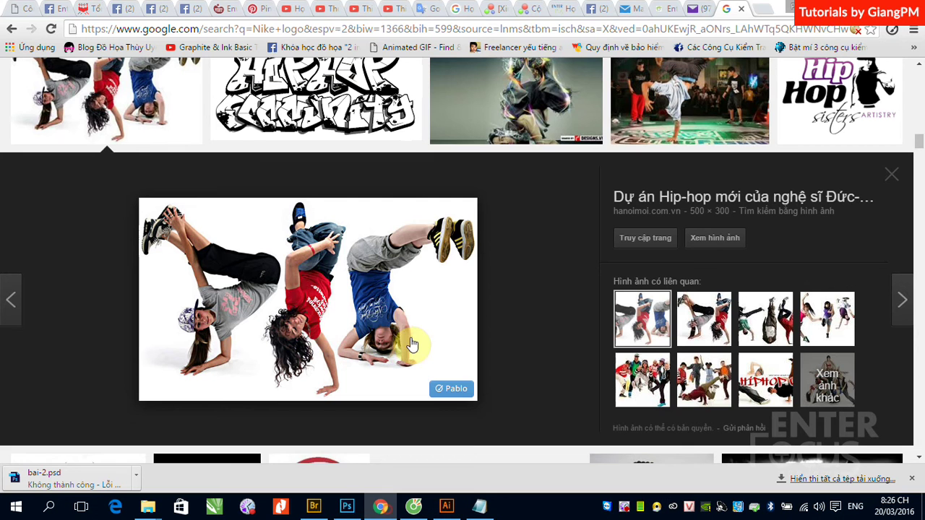
Step: Copy the three-breakdancer photo and paste it near the top of the Ko_link.ai artboard
{"action": "right_click", "coordinate": [394, 312]}
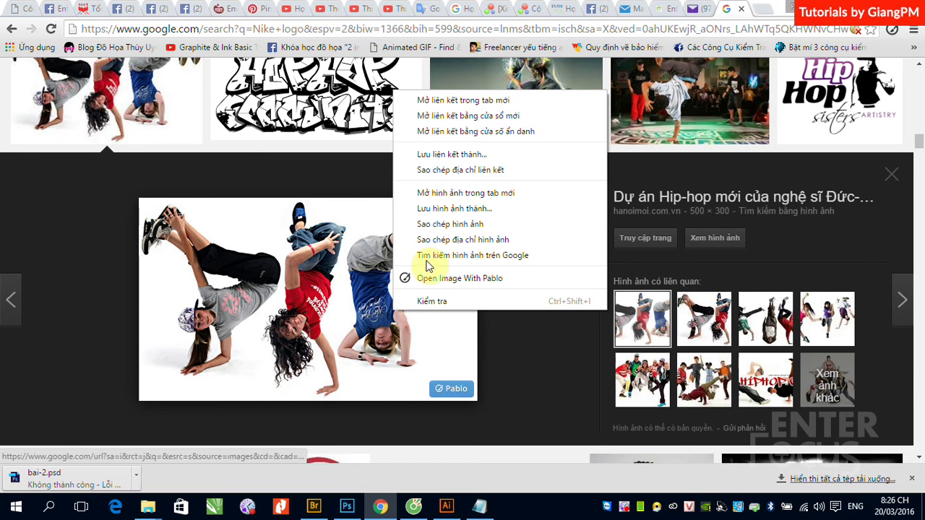
{"action": "left_click", "coordinate": [443, 225]}
{"action": "left_click", "coordinate": [446, 506]}
{"action": "key", "text": "ctrl+v"}
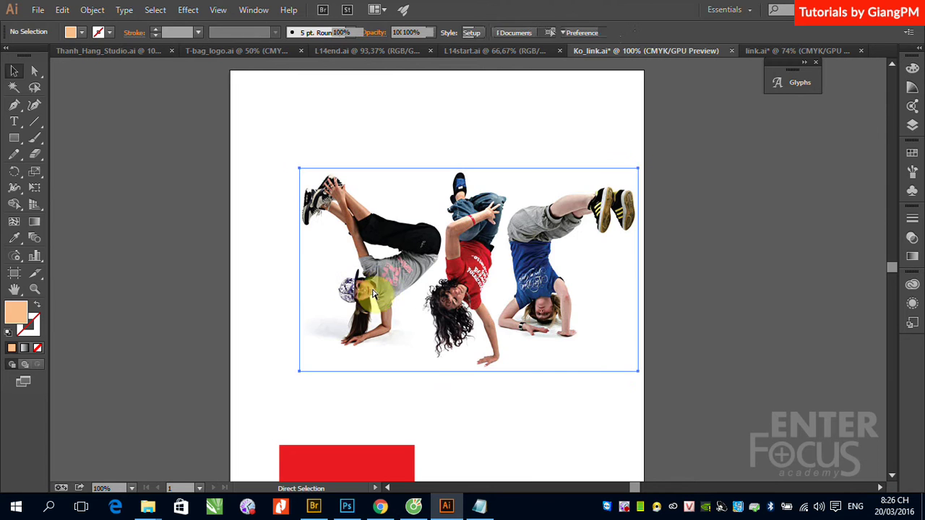
{"action": "mouse_move", "coordinate": [549, 250]}
{"action": "left_mouse_down"}
{"action": "mouse_move", "coordinate": [494, 170]}
{"action": "mouse_move", "coordinate": [507, 174]}
{"action": "left_mouse_up"}
{"action": "left_click", "coordinate": [791, 282]}
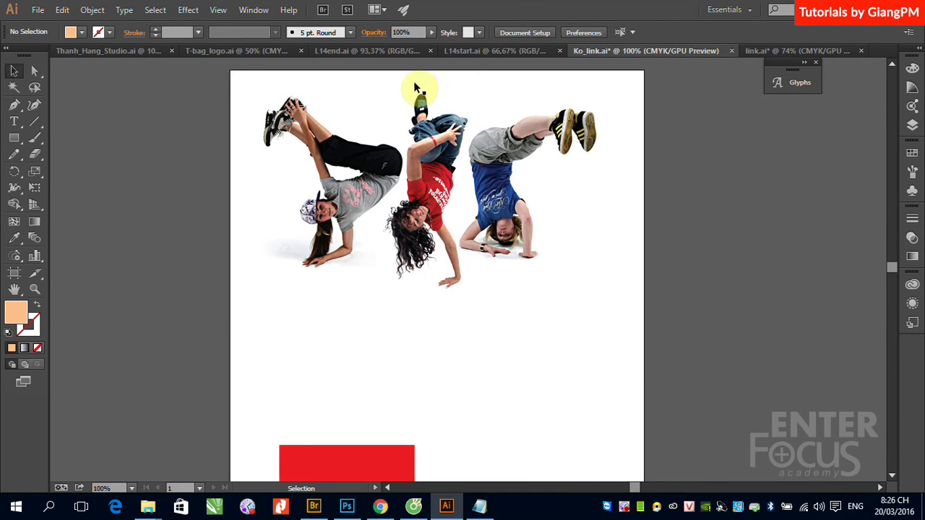
{"action": "left_click", "coordinate": [627, 216]}
{"action": "left_click", "coordinate": [591, 214]}
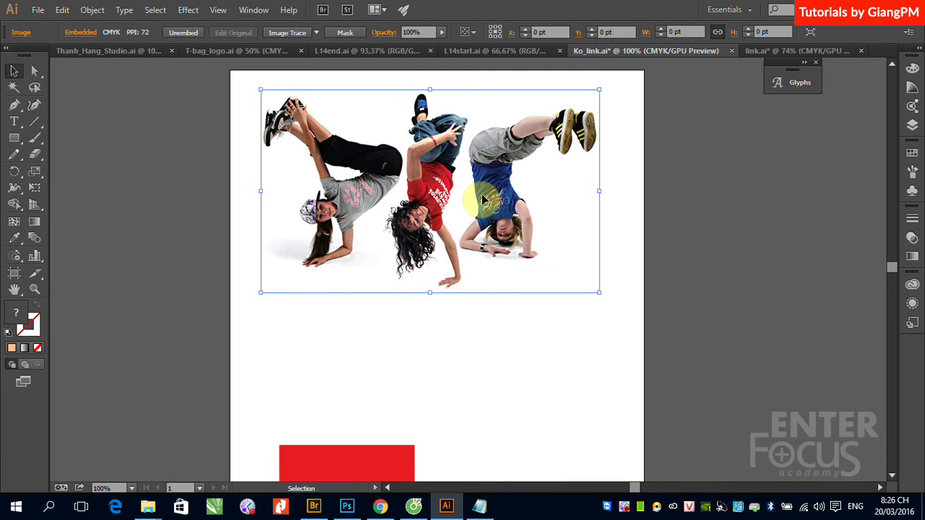
Step: Apply the Low Fidelity Photo trace to the dancer photo, zoom in to inspect, then zoom out
{"action": "left_click", "coordinate": [317, 33]}
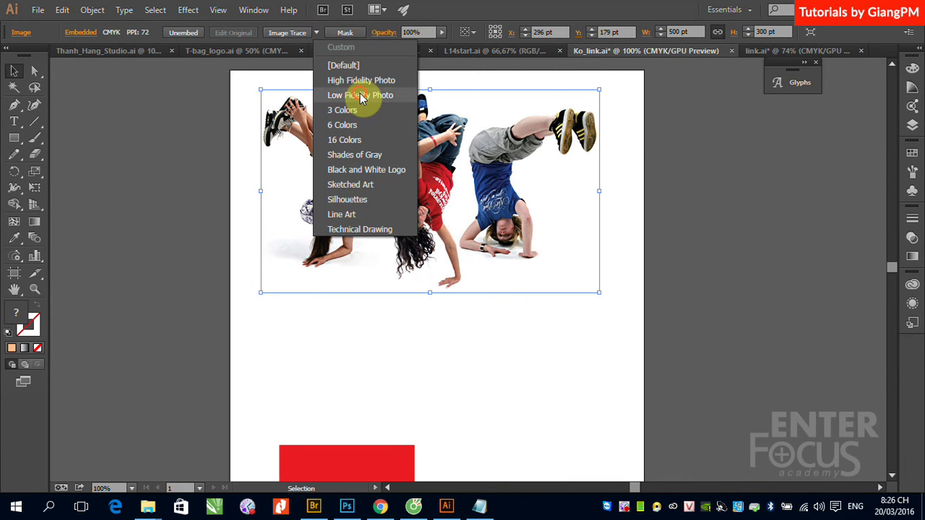
{"action": "key", "text": "Escape"}
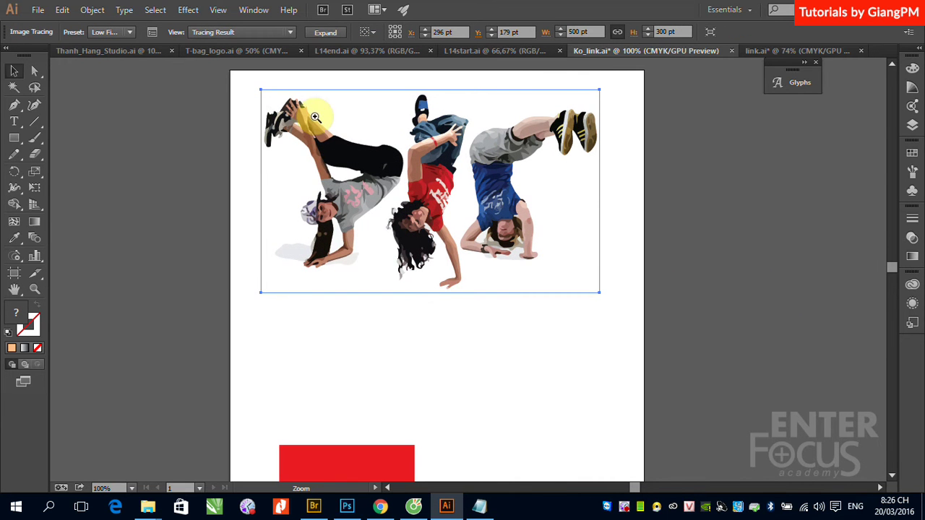
{"action": "left_click_drag", "start_coordinate": [315, 116], "coordinate": [719, 351]}
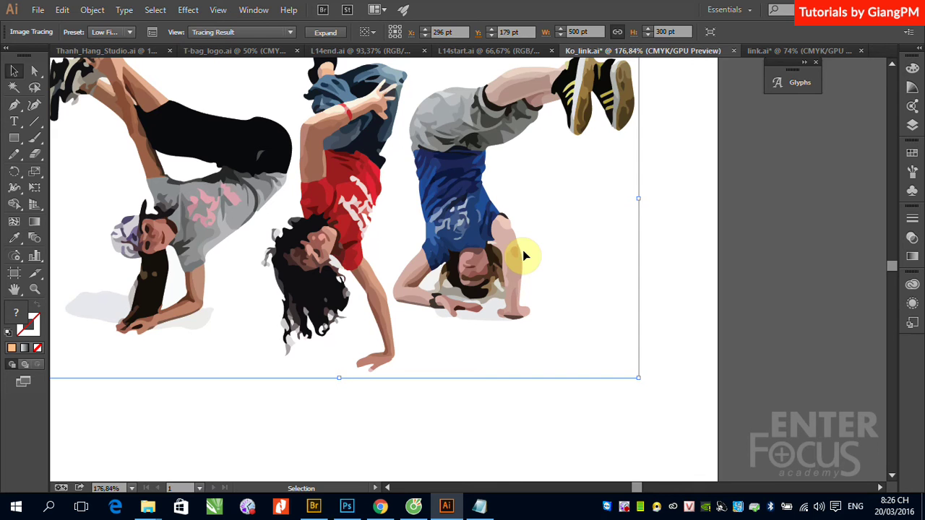
{"action": "key", "text": "ctrl+minus"}
{"action": "key", "text": "ctrl+minus"}
{"action": "key", "text": "ctrl+minus"}
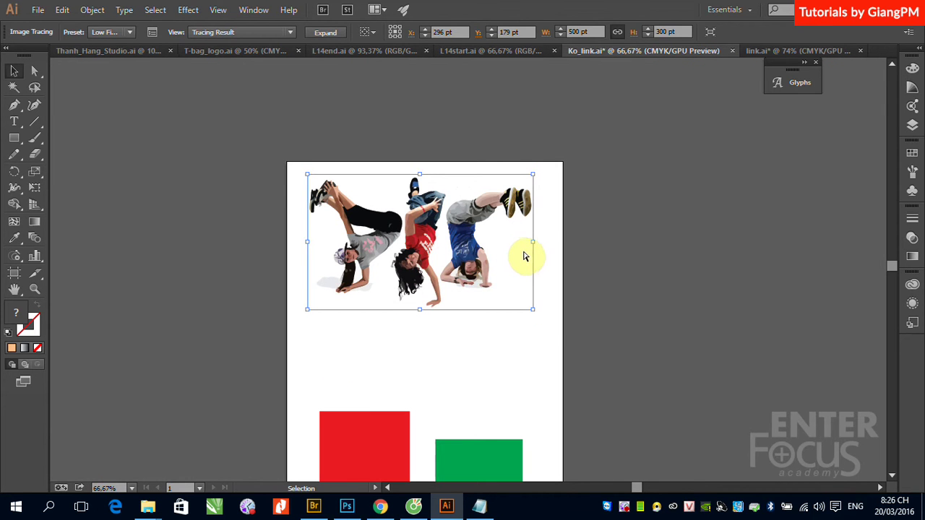
Step: Paste an untraced copy of the dancer photo beside the artboard on the right
{"action": "key", "text": "ctrl+v"}
{"action": "mouse_move", "coordinate": [470, 272]}
{"action": "left_mouse_down"}
{"action": "mouse_move", "coordinate": [696, 247]}
{"action": "mouse_move", "coordinate": [686, 249]}
{"action": "left_mouse_up"}
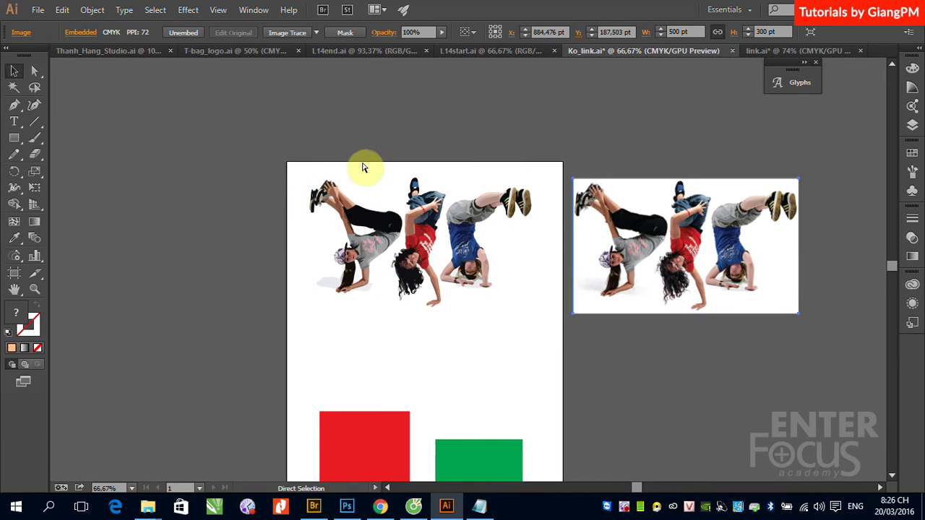
{"action": "scroll", "coordinate": [594, 268], "scroll_direction": "up", "scroll_amount": 3}
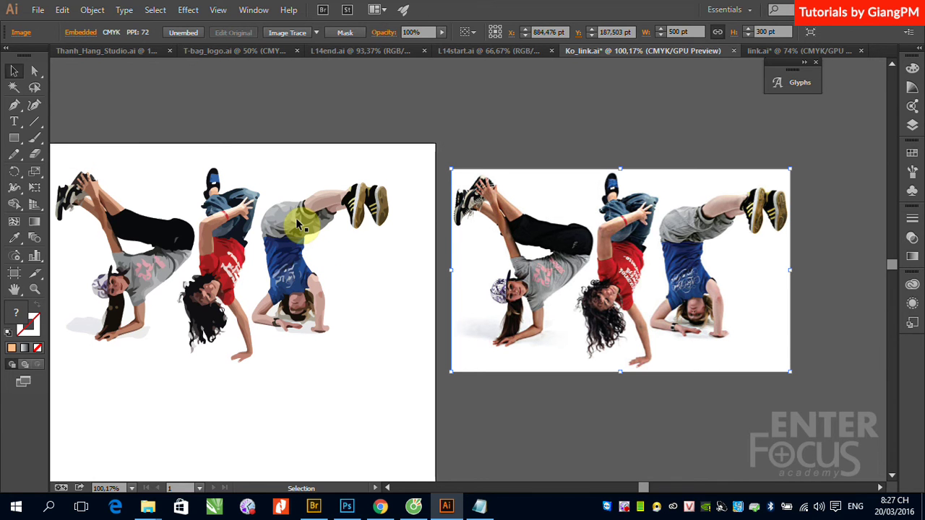
Step: Zoom far in and pan across the traced dancers to inspect the detail
{"action": "left_click_drag", "start_coordinate": [306, 177], "coordinate": [326, 195]}
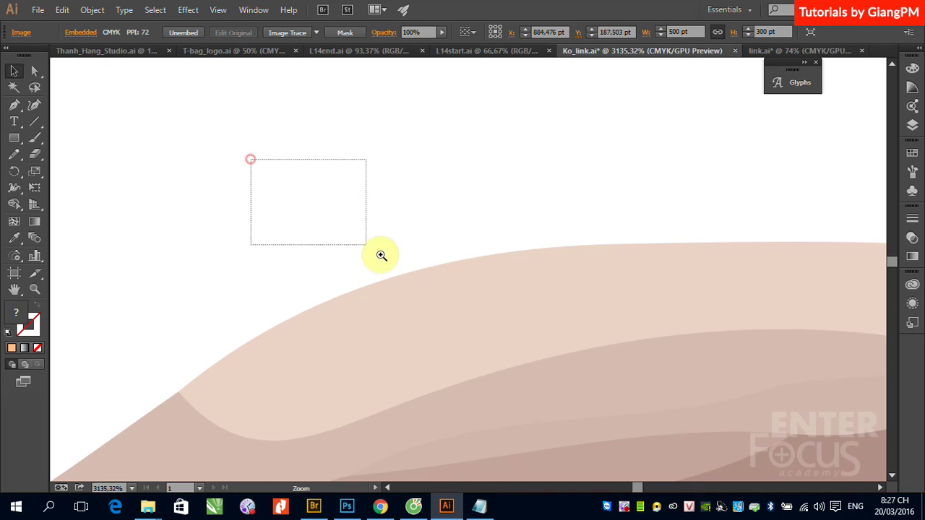
{"action": "left_click_drag", "start_coordinate": [250, 159], "coordinate": [380, 253]}
{"action": "scroll", "coordinate": [463, 309], "scroll_direction": "down", "scroll_amount": 3}
{"action": "scroll", "coordinate": [466, 314], "scroll_direction": "down", "scroll_amount": 3}
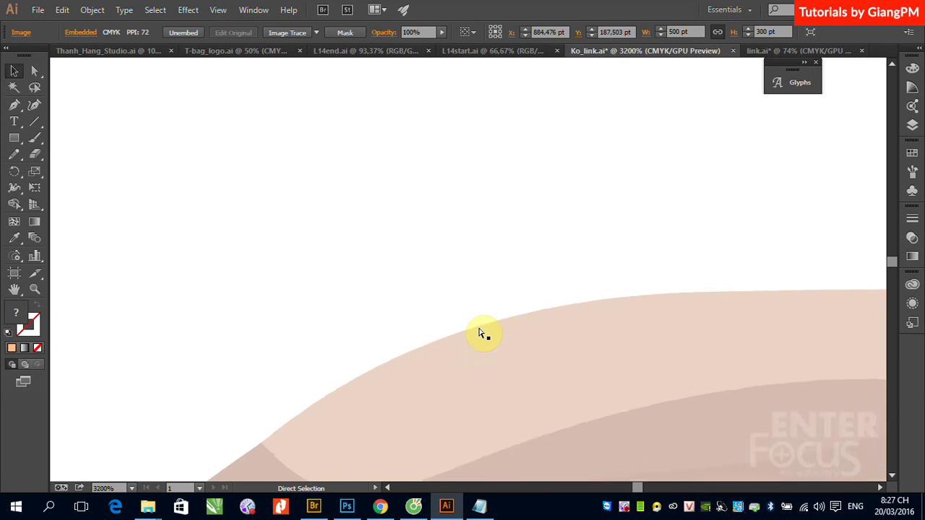
{"action": "scroll", "coordinate": [473, 322], "scroll_direction": "down", "scroll_amount": 3}
{"action": "scroll", "coordinate": [481, 329], "scroll_direction": "down", "scroll_amount": 3}
{"action": "scroll", "coordinate": [483, 331], "scroll_direction": "down", "scroll_amount": 1}
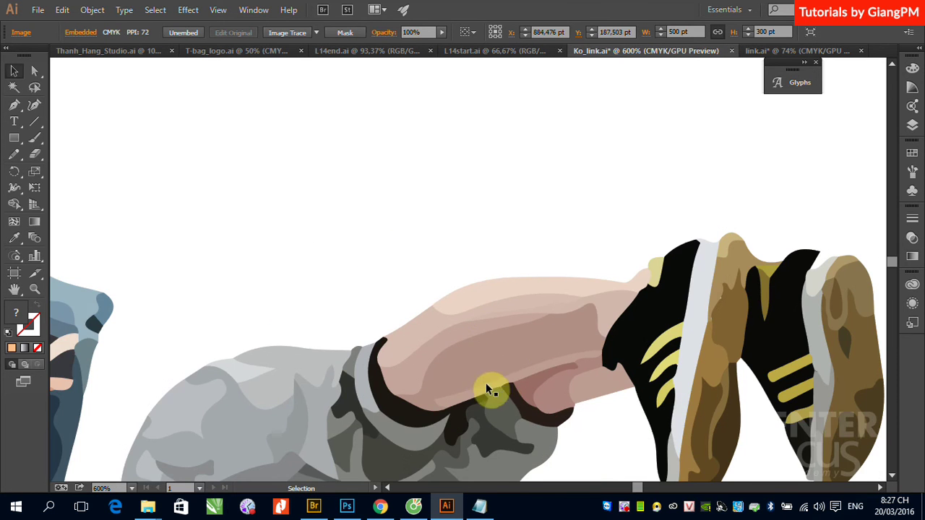
{"action": "left_click_drag", "start_coordinate": [491, 388], "coordinate": [448, 246]}
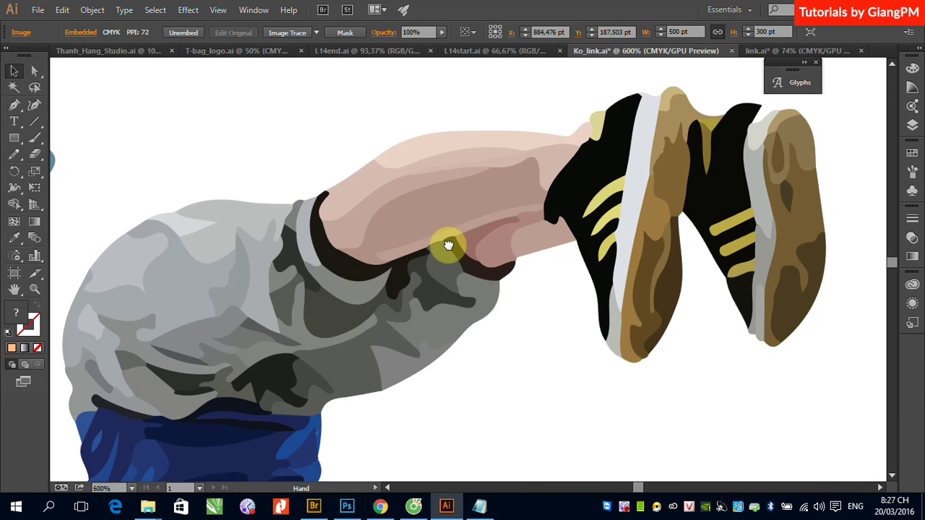
{"action": "scroll", "coordinate": [496, 263], "scroll_direction": "right", "scroll_amount": 5}
{"action": "scroll", "coordinate": [681, 292], "scroll_direction": "right", "scroll_amount": 3}
{"action": "scroll", "coordinate": [203, 279], "scroll_direction": "right", "scroll_amount": 3}
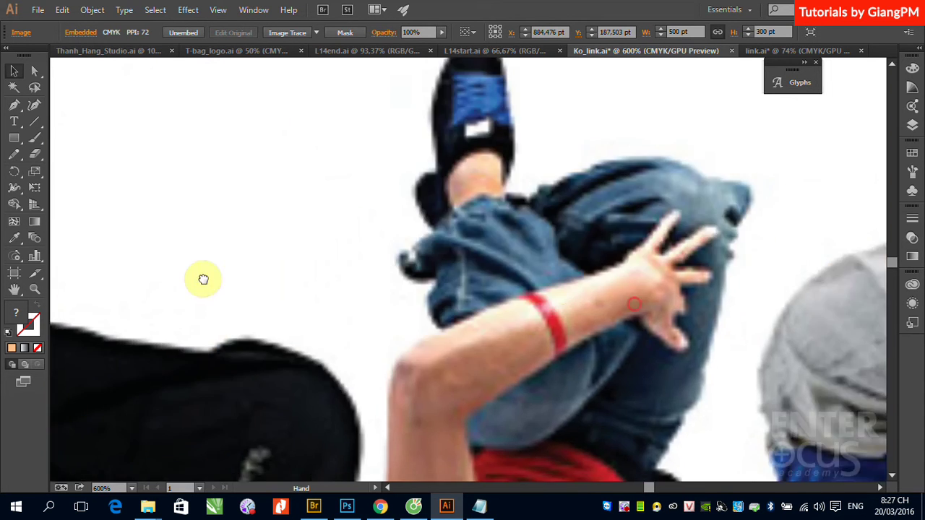
{"action": "scroll", "coordinate": [203, 279], "scroll_direction": "right", "scroll_amount": 3}
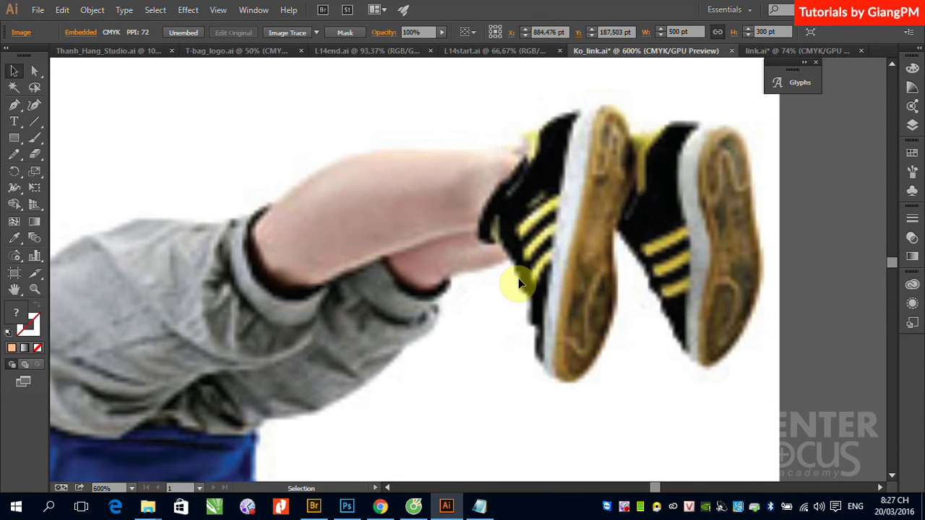
Step: Fit the whole artboard in view and select the traced dancers image
{"action": "key", "text": "ctrl+1"}
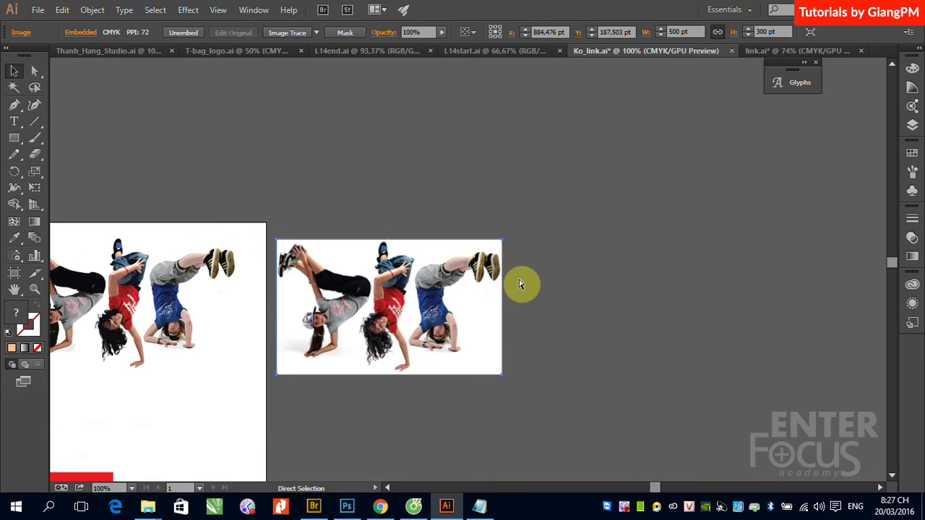
{"action": "key", "text": "ctrl+minus"}
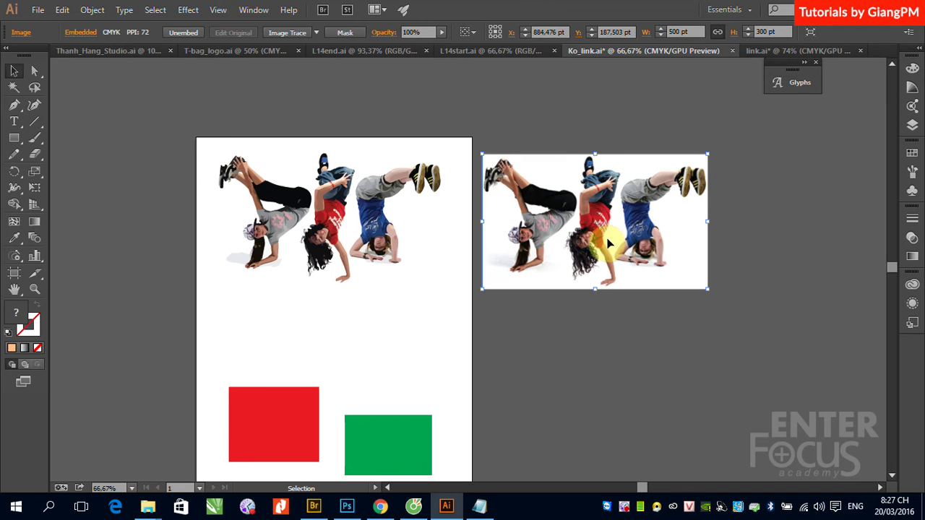
{"action": "left_click", "coordinate": [365, 245]}
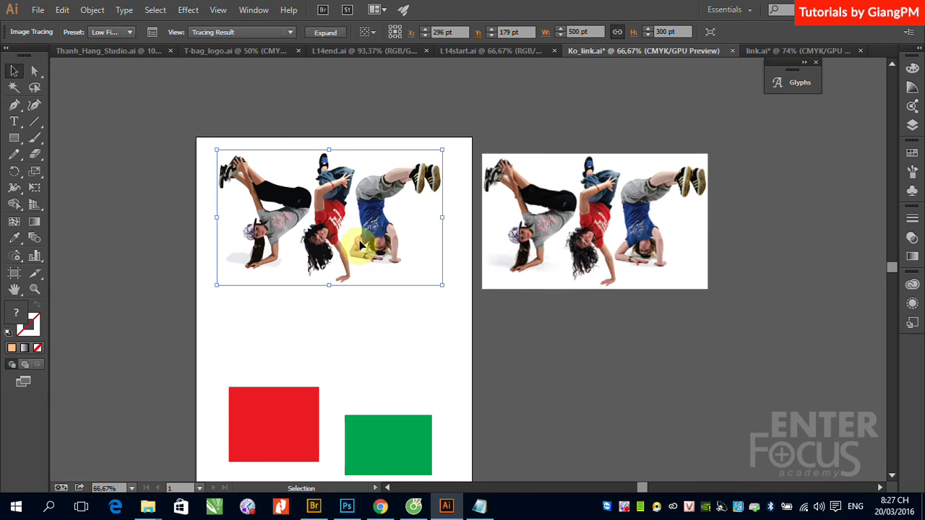
Step: Preview the dancer trace as Tracing Result with Outlines, then plain Tracing Result
{"action": "left_click", "coordinate": [291, 33]}
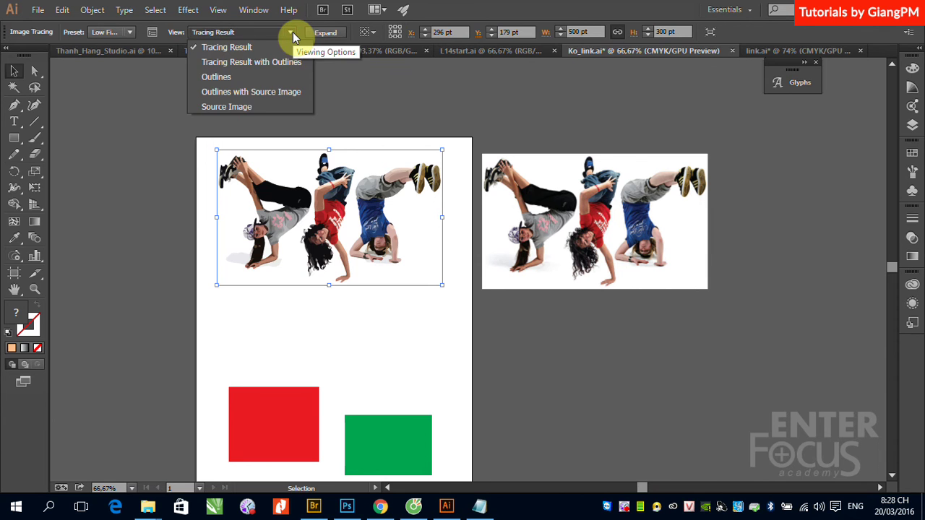
{"action": "left_click", "coordinate": [264, 63]}
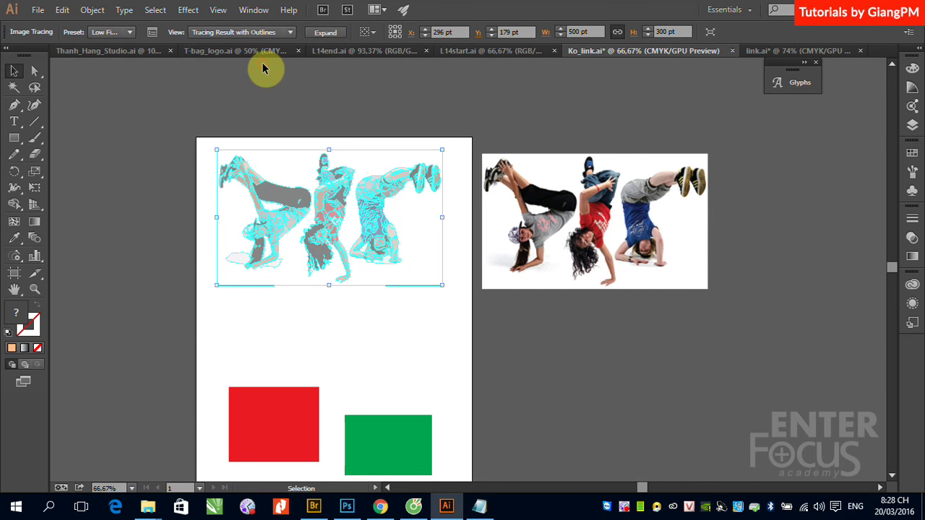
{"action": "left_click", "coordinate": [331, 99]}
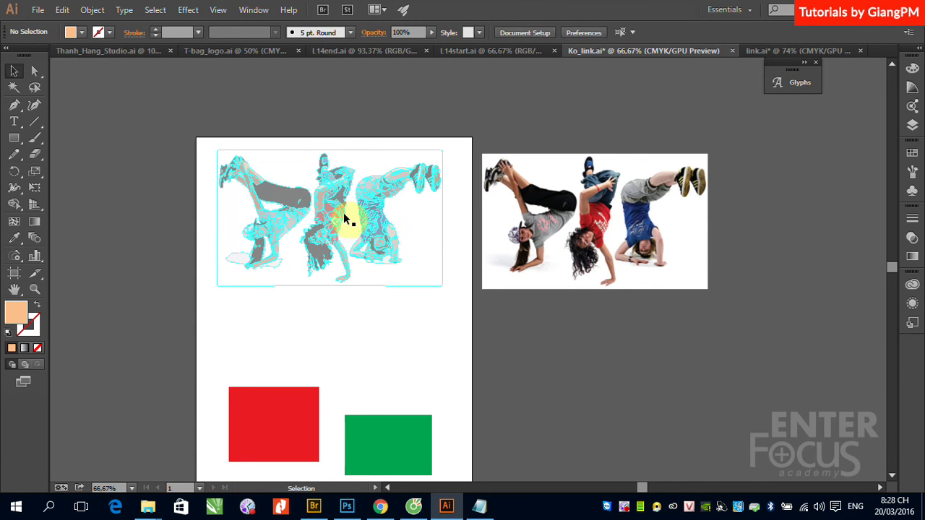
{"action": "left_click", "coordinate": [281, 185]}
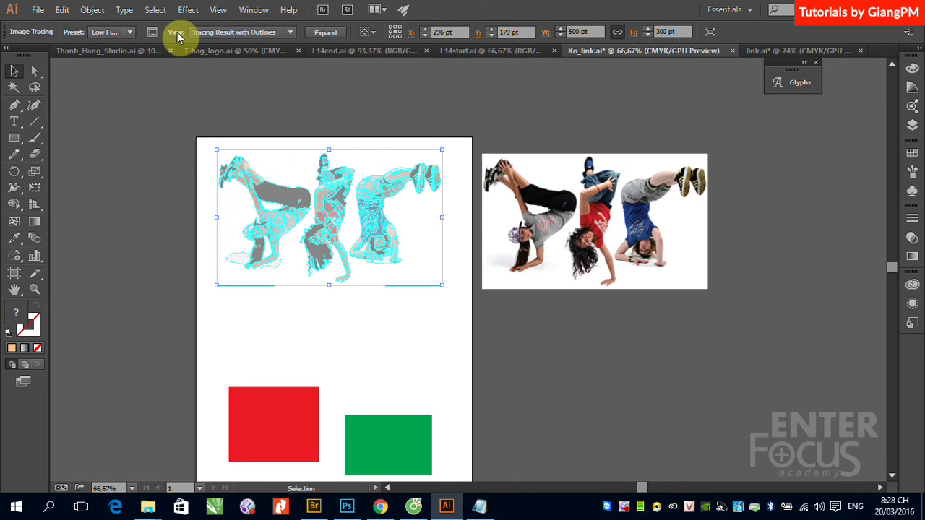
{"action": "left_click", "coordinate": [288, 32]}
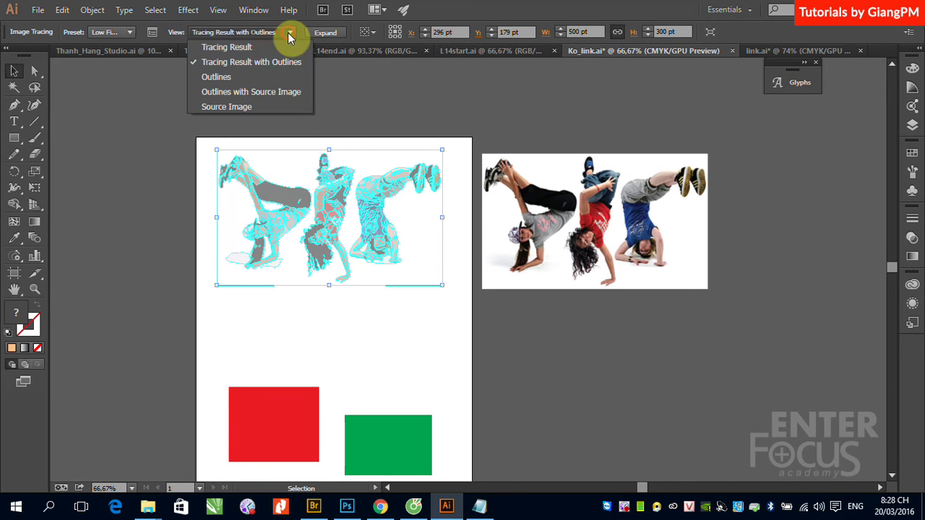
{"action": "left_click", "coordinate": [253, 49]}
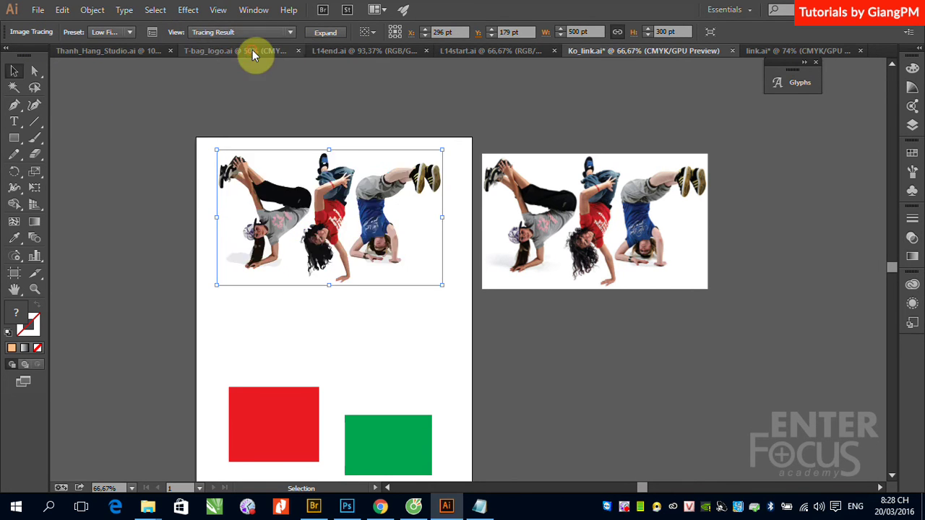
Step: Switch the trace display to Tracing Result with Outlines, then Outlines only
{"action": "left_click", "coordinate": [293, 32]}
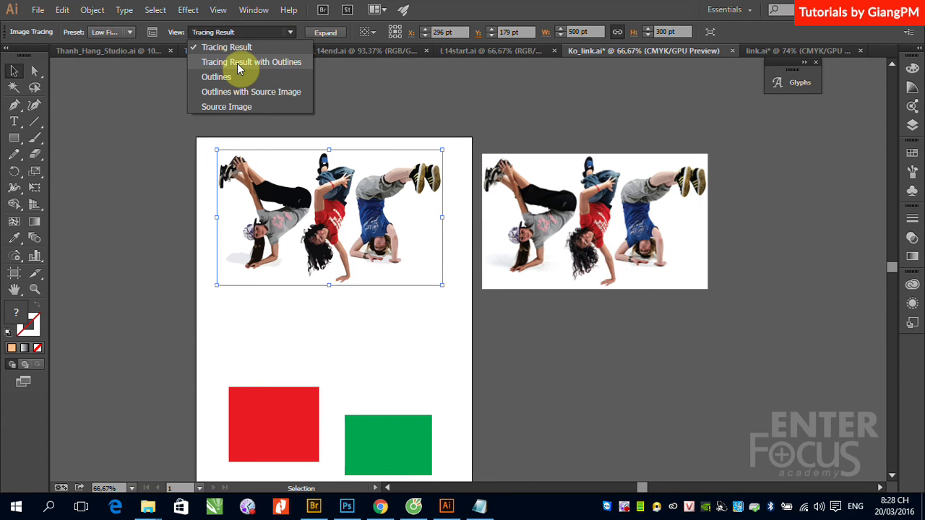
{"action": "left_click", "coordinate": [238, 64]}
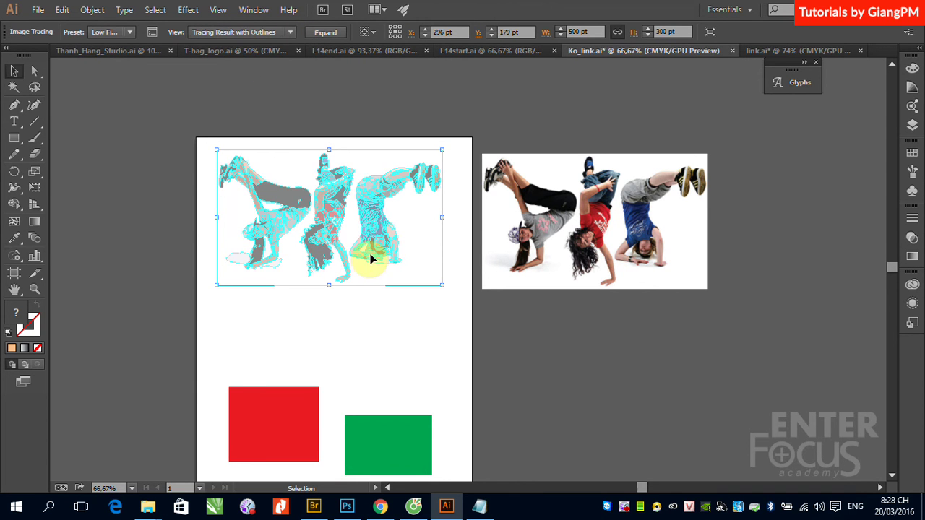
{"action": "left_click", "coordinate": [286, 34]}
{"action": "left_click", "coordinate": [256, 76]}
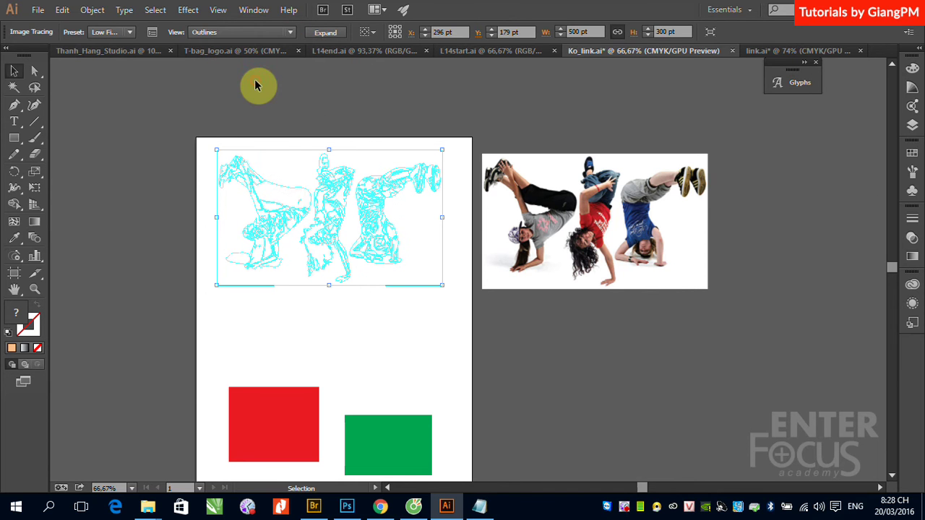
{"action": "left_click", "coordinate": [412, 331]}
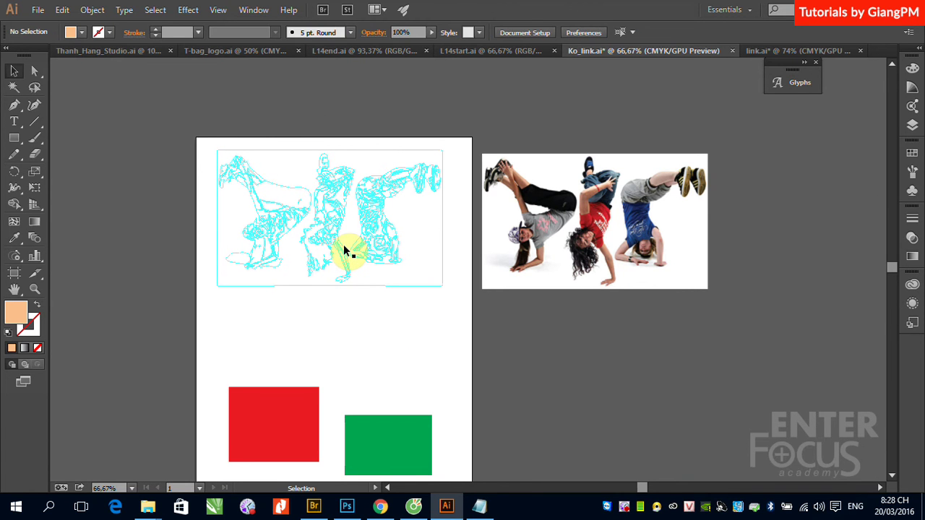
{"action": "left_click", "coordinate": [300, 200]}
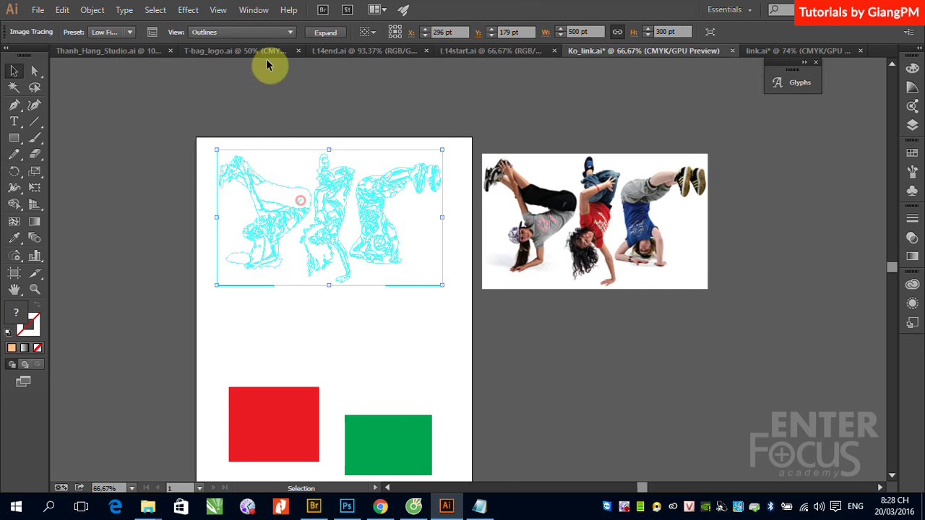
Step: Show Outlines with Source Image, then Source Image, and zoom in on the dancers
{"action": "left_click", "coordinate": [287, 33]}
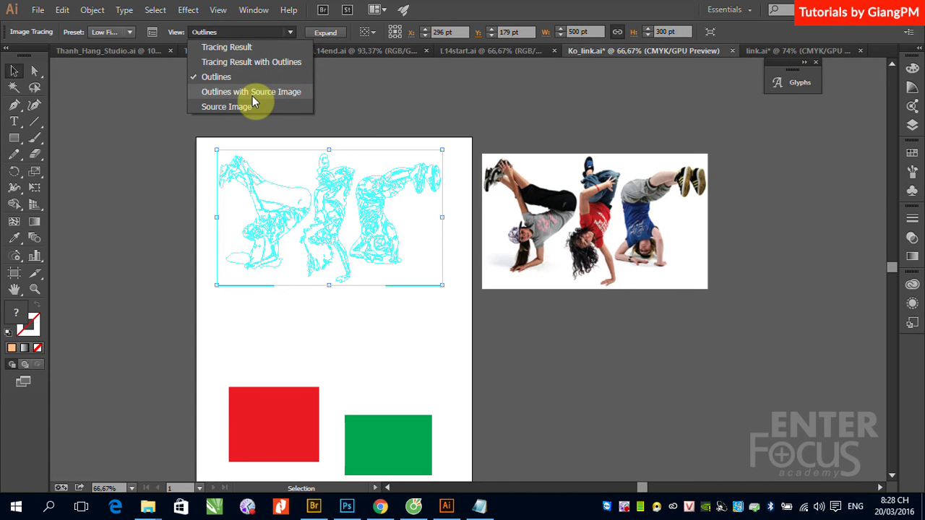
{"action": "left_click", "coordinate": [252, 96]}
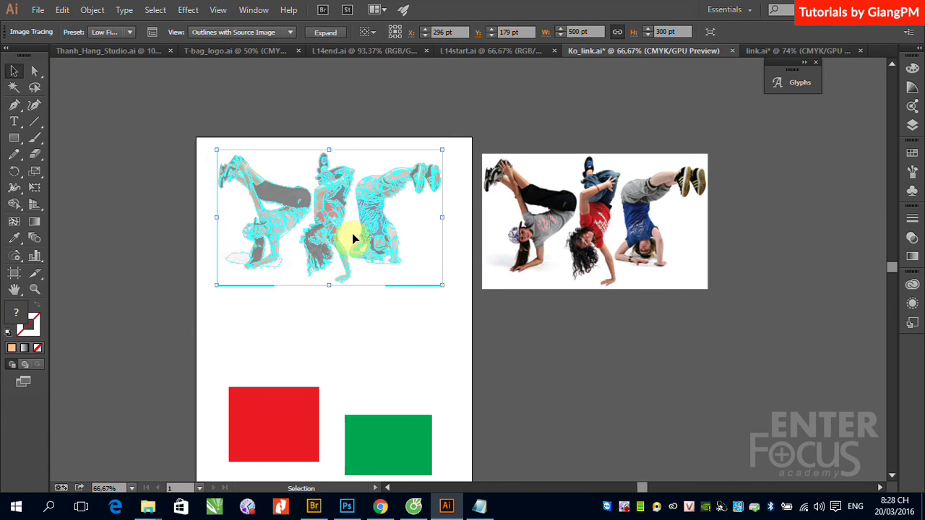
{"action": "left_click", "coordinate": [296, 31]}
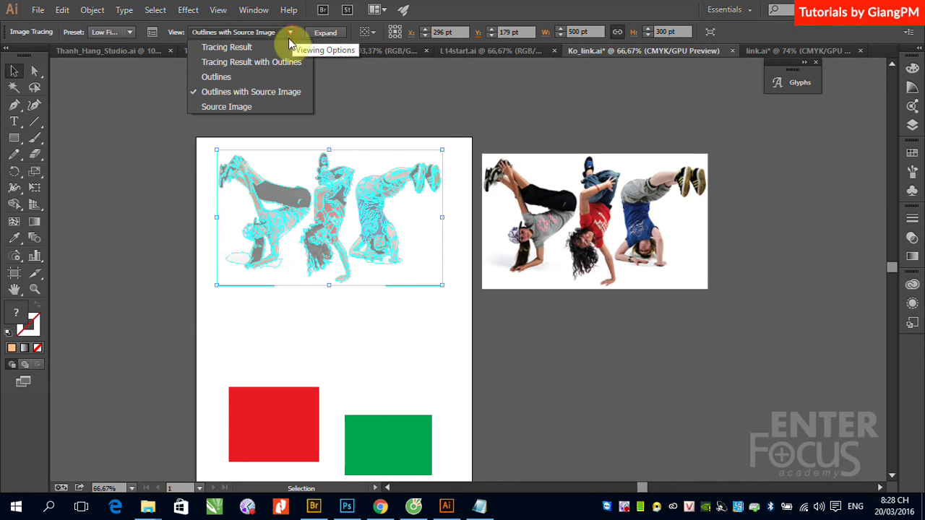
{"action": "left_click", "coordinate": [252, 106]}
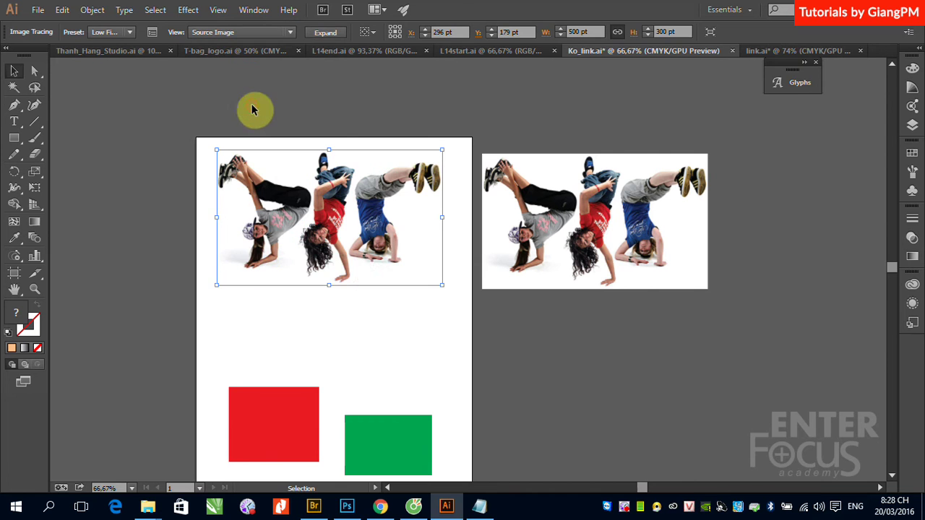
{"action": "left_click", "coordinate": [419, 323]}
{"action": "left_click_drag", "start_coordinate": [205, 166], "coordinate": [335, 235]}
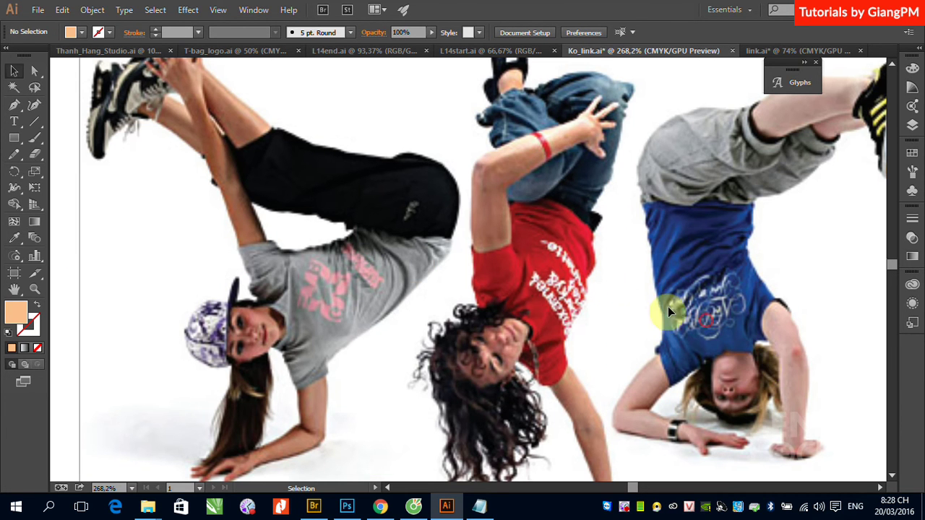
Step: Set the dancer trace display back to Tracing Result and zoom out to the full artboard
{"action": "left_click", "coordinate": [531, 263]}
{"action": "left_click", "coordinate": [289, 32]}
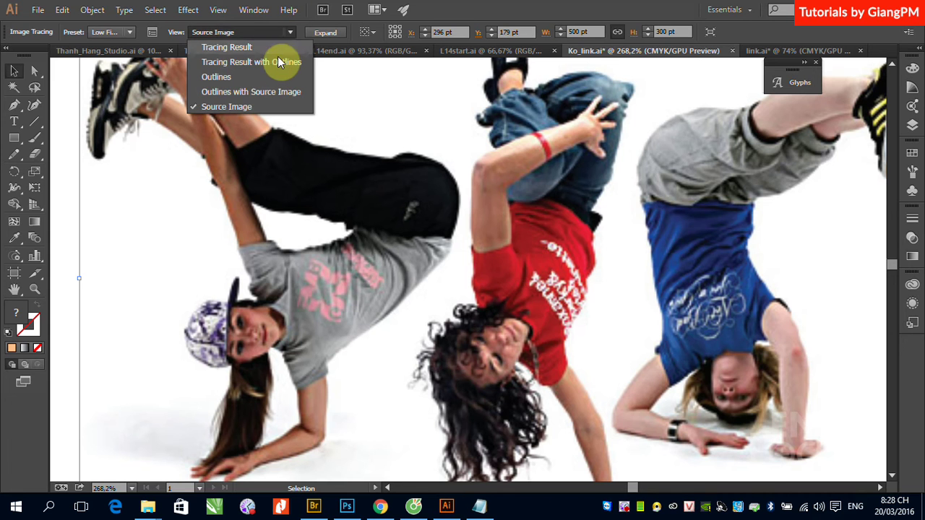
{"action": "left_click", "coordinate": [256, 45]}
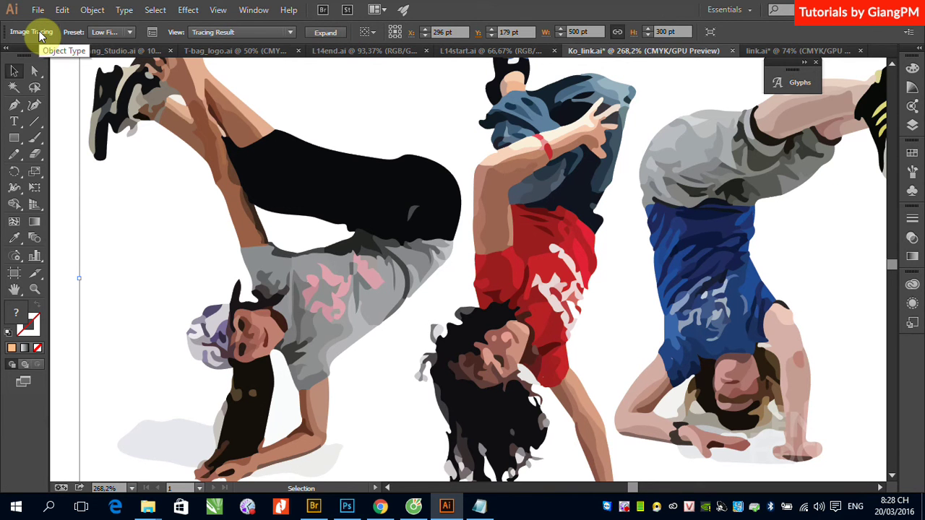
{"action": "key", "text": "ctrl+minus"}
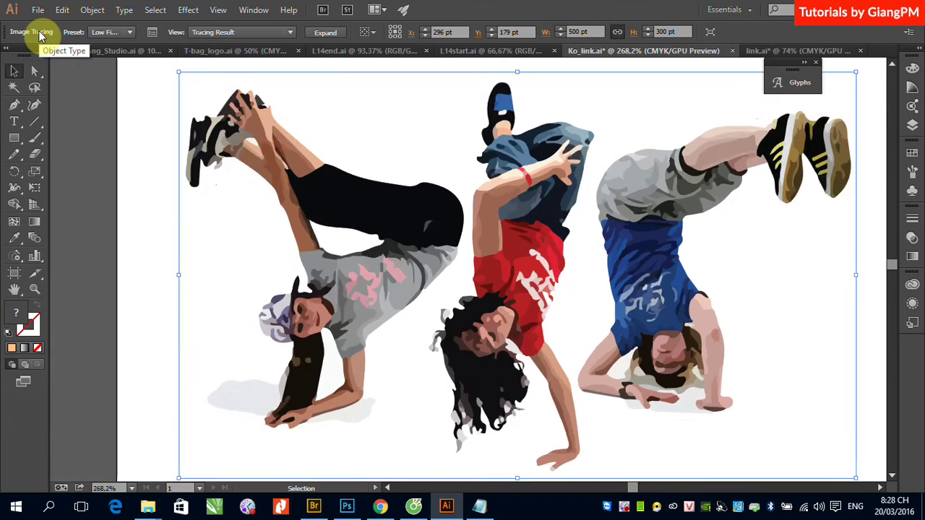
{"action": "key", "text": "ctrl+minus"}
{"action": "key", "text": "ctrl+minus"}
{"action": "key", "text": "ctrl+minus"}
{"action": "key", "text": "ctrl+minus"}
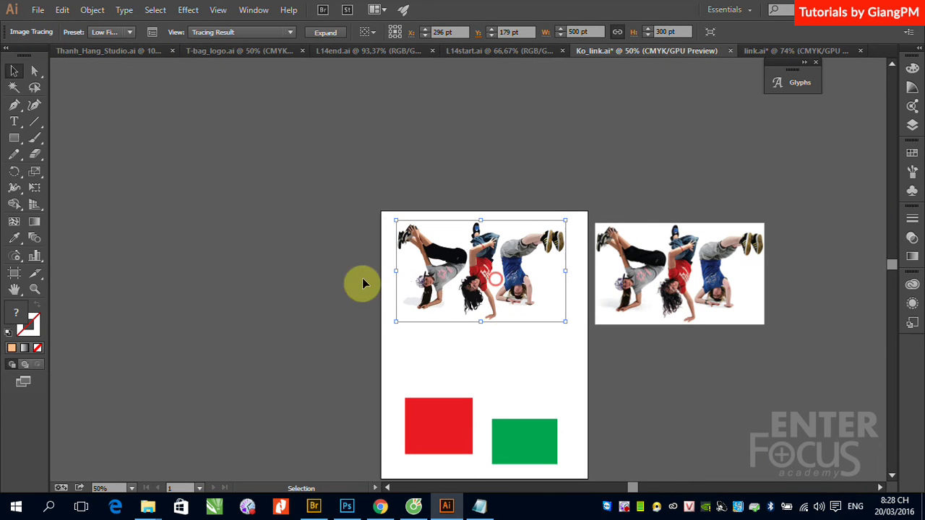
Step: Swap the traced dancers off the artboard for the original photo and zoom in
{"action": "left_click_drag", "start_coordinate": [502, 311], "coordinate": [233, 296]}
{"action": "left_click_drag", "start_coordinate": [699, 270], "coordinate": [501, 279]}
{"action": "left_click_drag", "start_coordinate": [359, 198], "coordinate": [622, 341]}
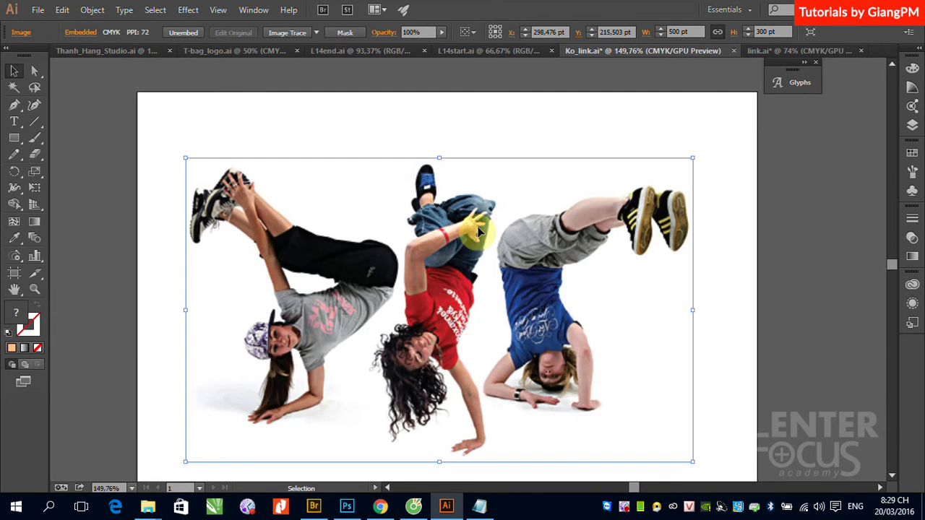
Step: Draw a peach rectangle over the photo's lower half and set its opacity to 43%
{"action": "left_click", "coordinate": [16, 140]}
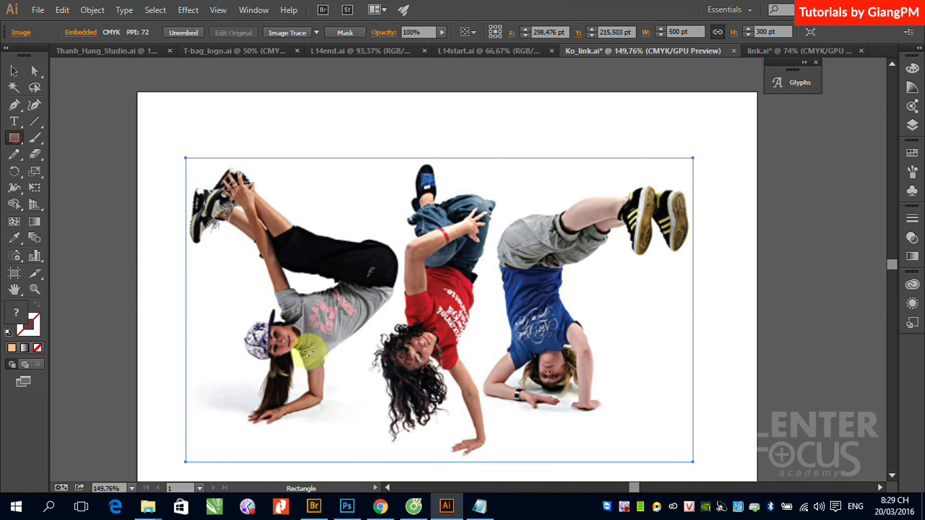
{"action": "left_click_drag", "start_coordinate": [185, 292], "coordinate": [697, 417]}
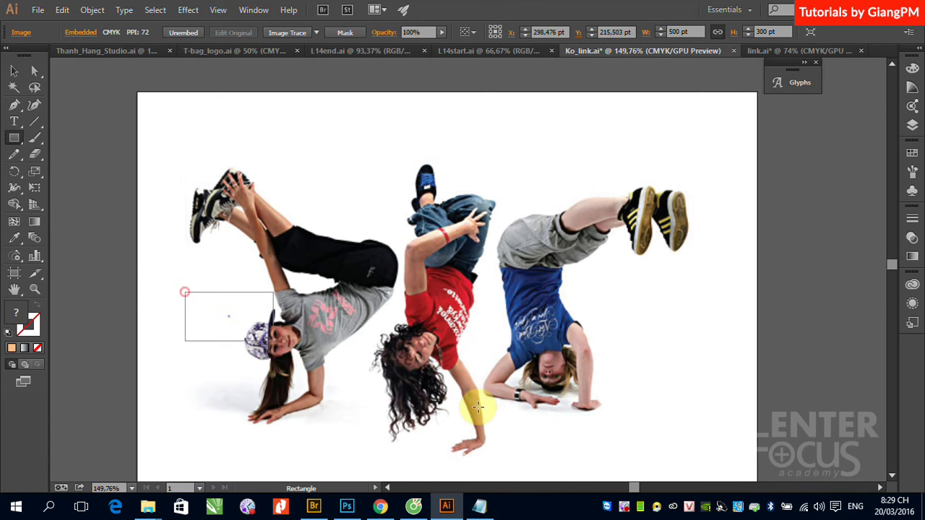
{"action": "left_click", "coordinate": [15, 71]}
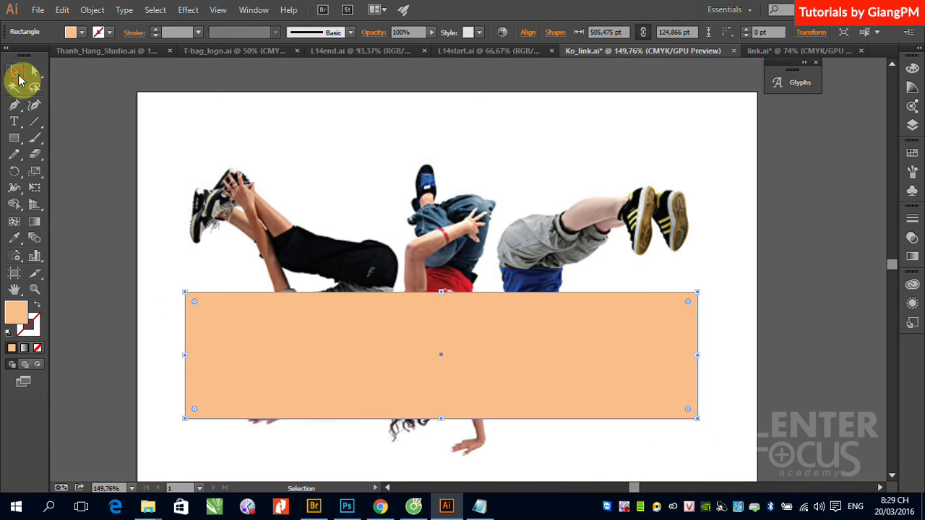
{"action": "left_click", "coordinate": [755, 335]}
{"action": "left_click", "coordinate": [608, 328]}
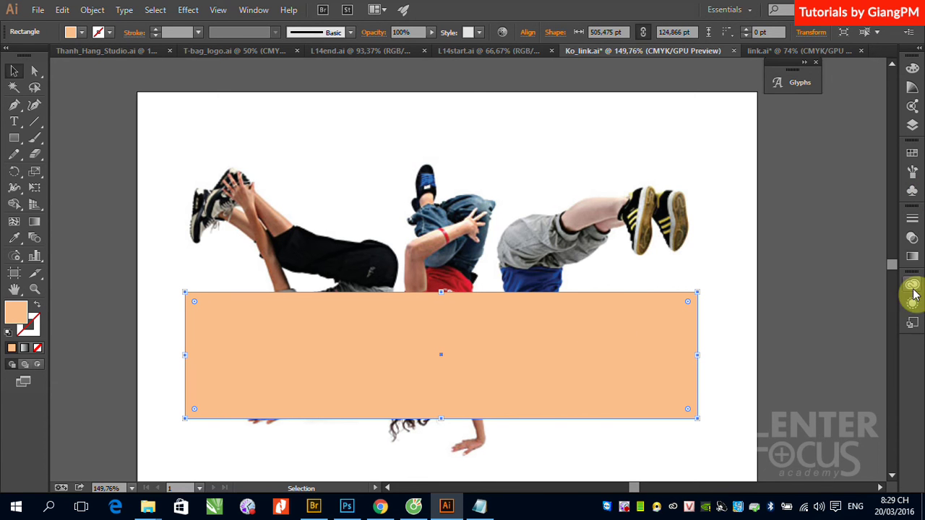
{"action": "left_click", "coordinate": [912, 237]}
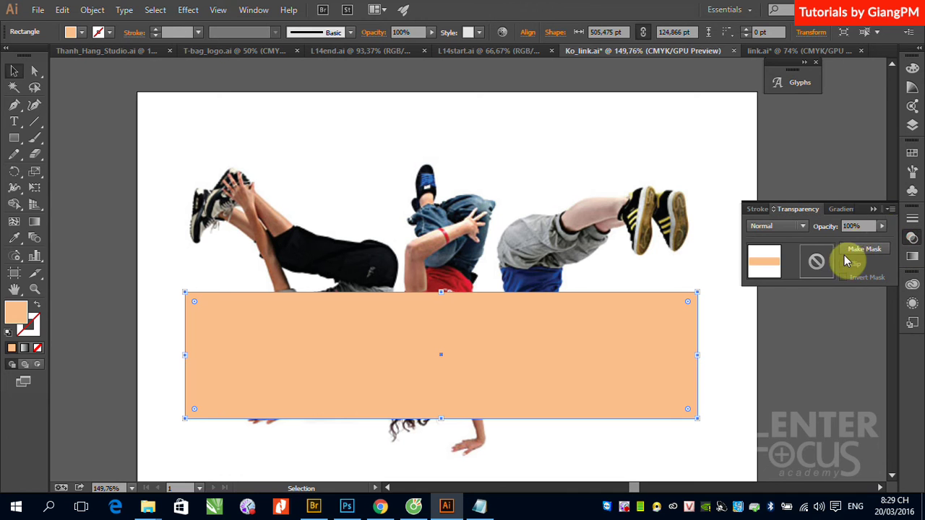
{"action": "left_click", "coordinate": [882, 226]}
{"action": "left_click_drag", "start_coordinate": [883, 240], "coordinate": [849, 246]}
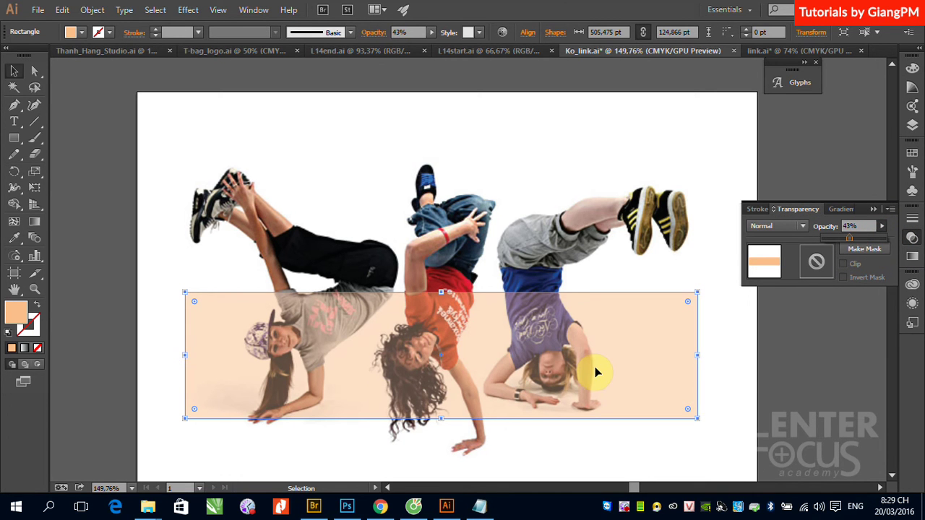
{"action": "key", "text": "Return"}
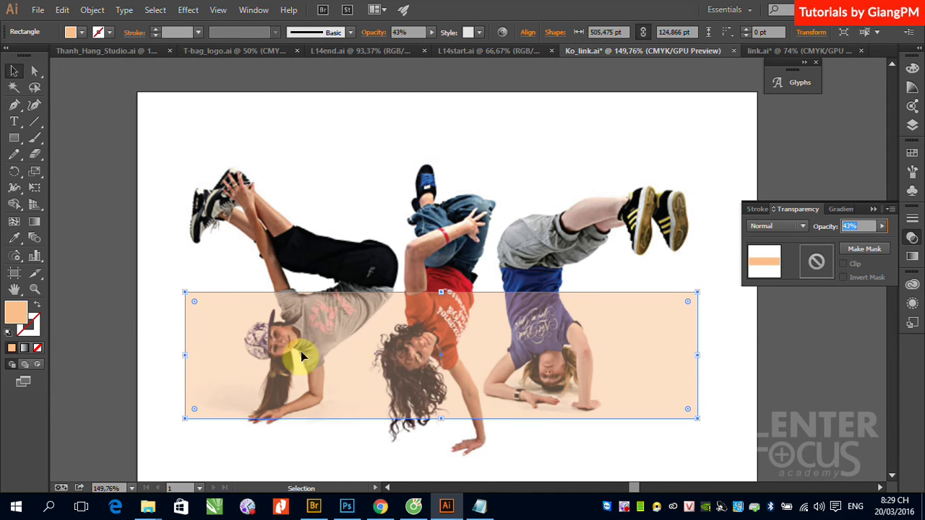
{"action": "left_click", "coordinate": [14, 121]}
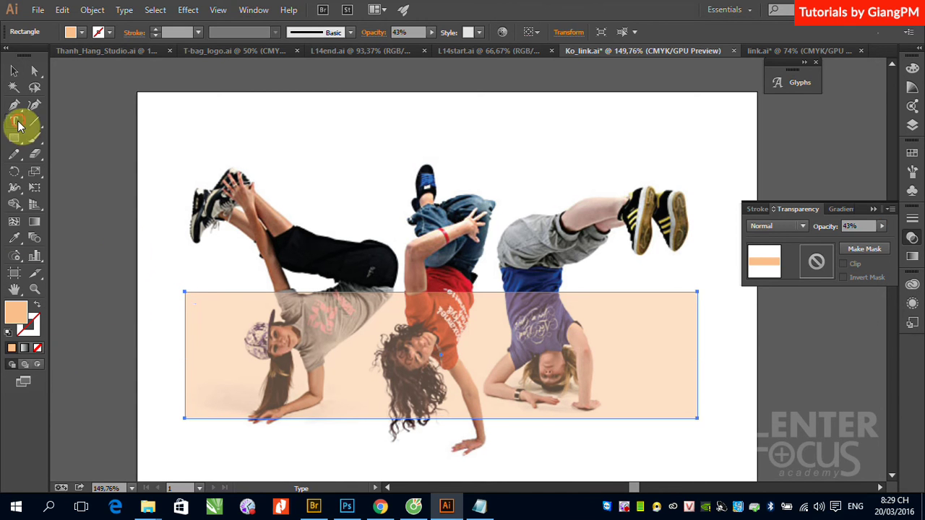
Step: Type placeholder text 'RRA^*TY)(JPOKIKIYGU' in the peach band and enlarge it to span the band
{"action": "left_click", "coordinate": [339, 373]}
{"action": "type", "text": "RRA^*TY)("}
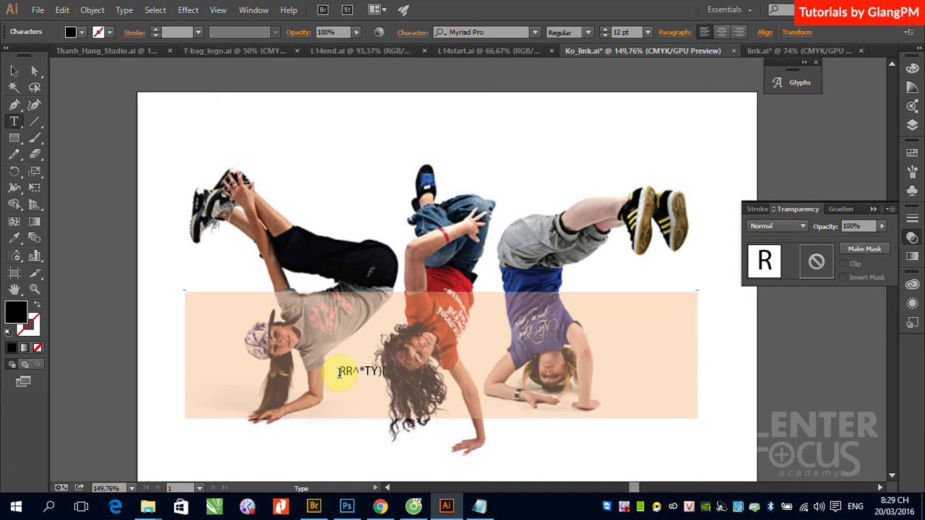
{"action": "type", "text": "JPOKIKIYGU"}
{"action": "left_click", "coordinate": [14, 70]}
{"action": "left_click", "coordinate": [391, 371]}
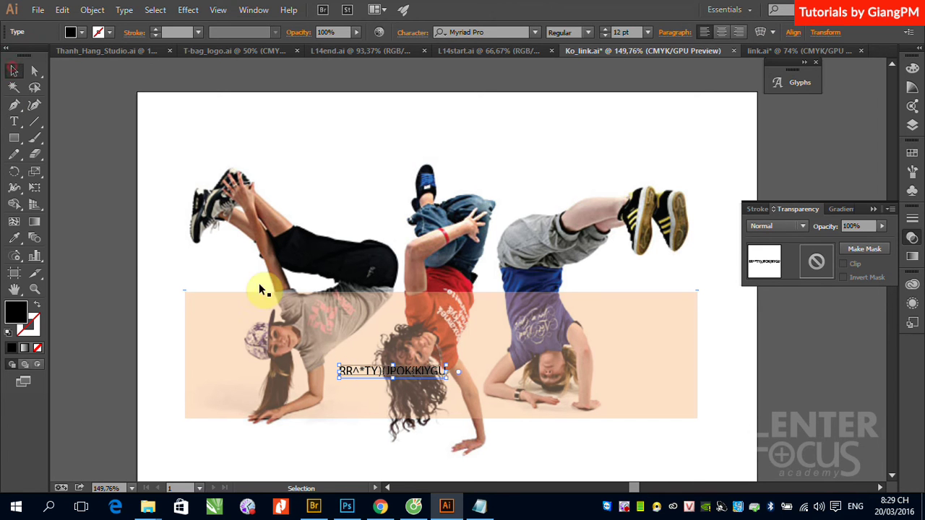
{"action": "left_click_drag", "start_coordinate": [446, 363], "coordinate": [681, 316]}
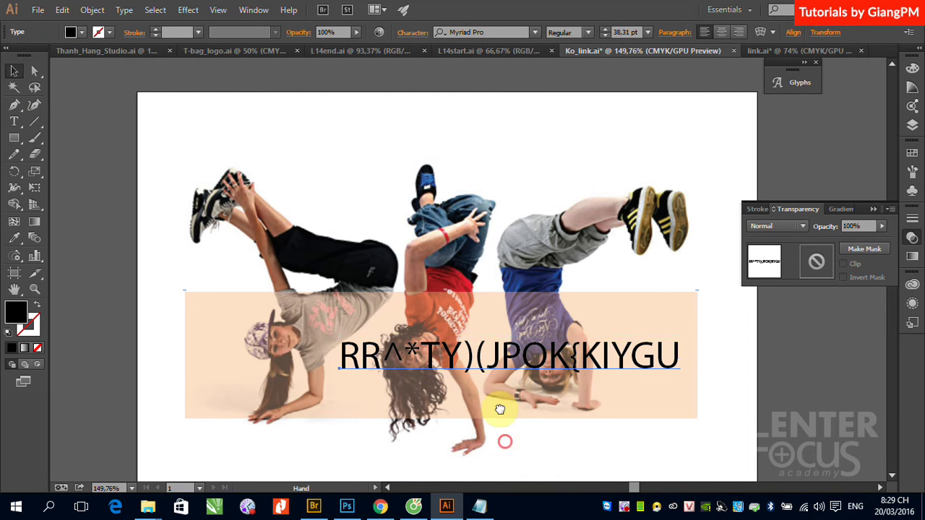
Step: Reposition the peach band and move the text into its middle
{"action": "scroll", "coordinate": [504, 333], "scroll_direction": "down", "scroll_amount": 5}
{"action": "left_click_drag", "start_coordinate": [515, 239], "coordinate": [511, 277]}
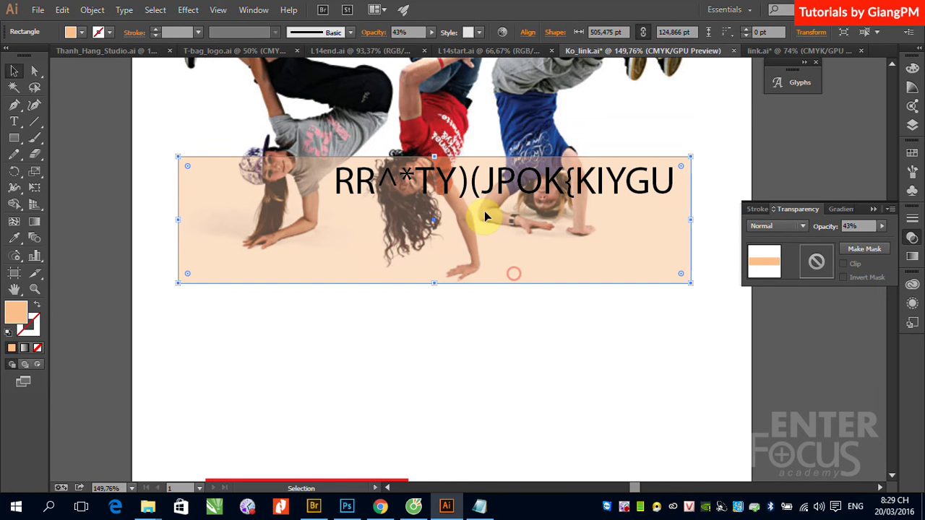
{"action": "left_click_drag", "start_coordinate": [474, 194], "coordinate": [470, 243]}
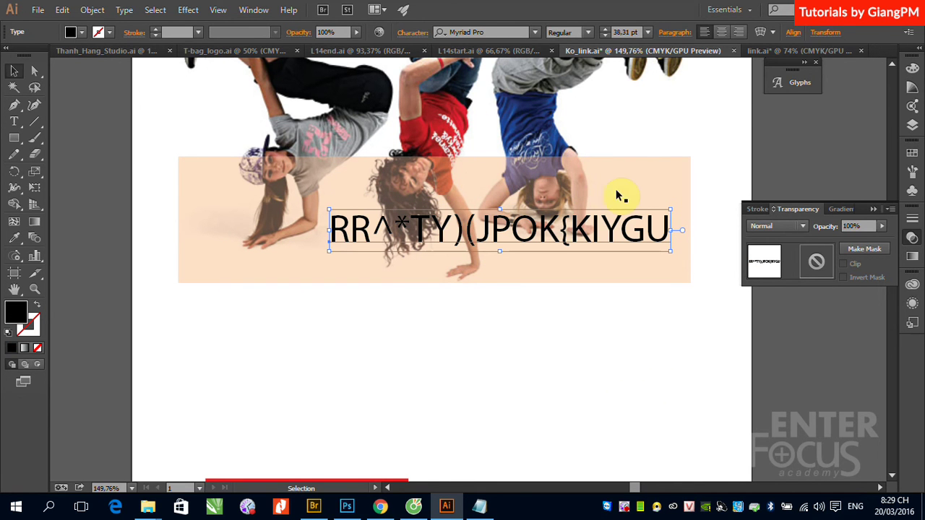
Step: Zoom out and marquee-select the dancers photo together with the text band
{"action": "key", "text": "ctrl+1"}
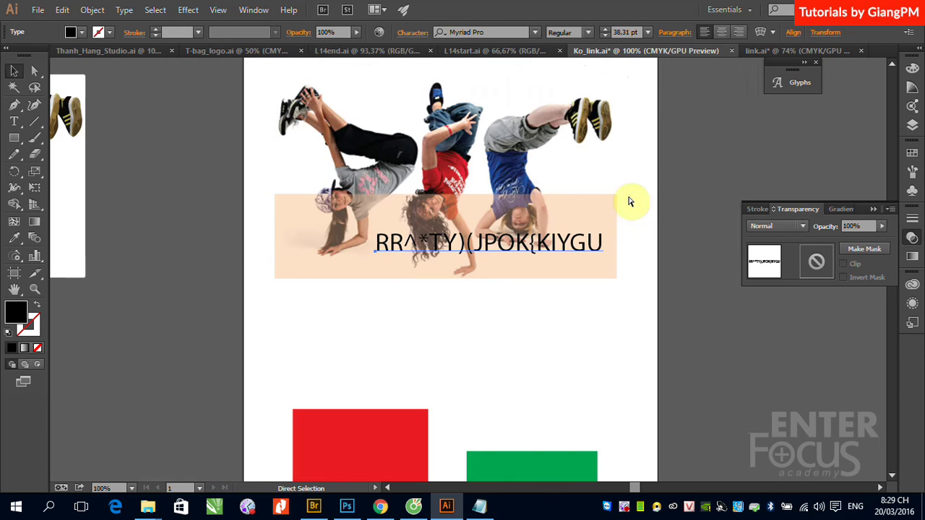
{"action": "key", "text": "ctrl+minus"}
{"action": "left_click", "coordinate": [629, 325]}
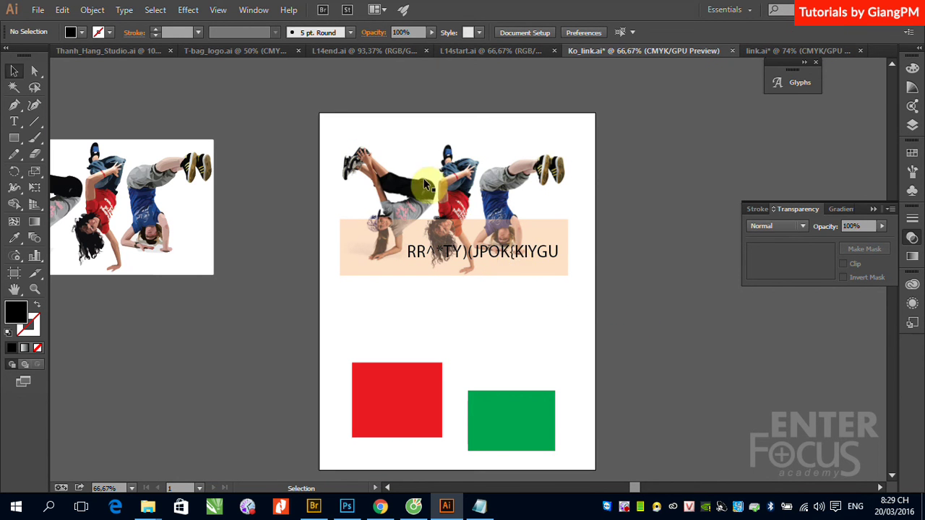
{"action": "left_click_drag", "start_coordinate": [323, 131], "coordinate": [652, 318]}
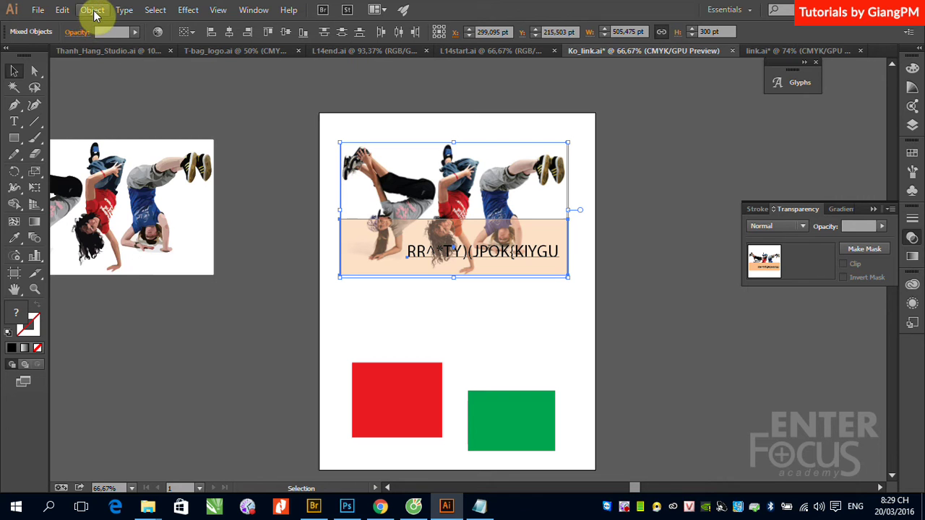
{"action": "left_click", "coordinate": [93, 11]}
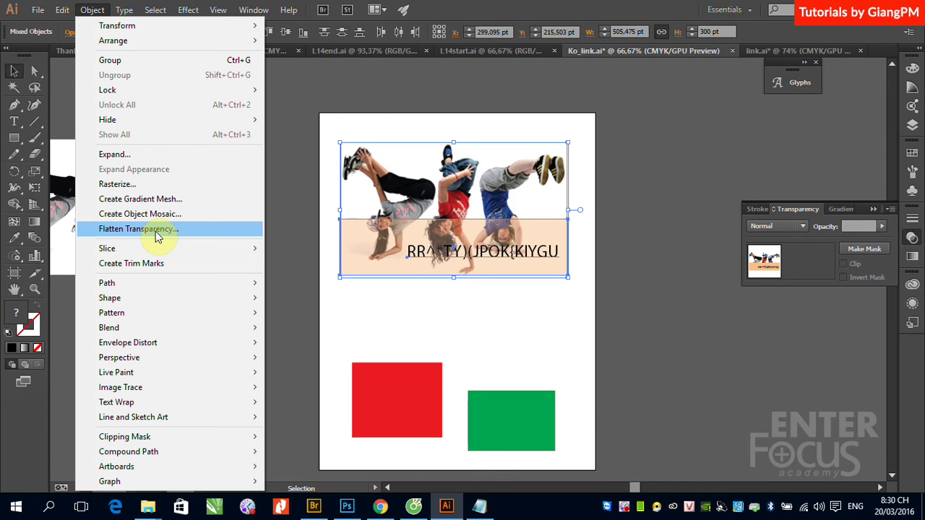
Step: Select the peach rectangle and undo its accidental move to the top-right
{"action": "left_click", "coordinate": [489, 314]}
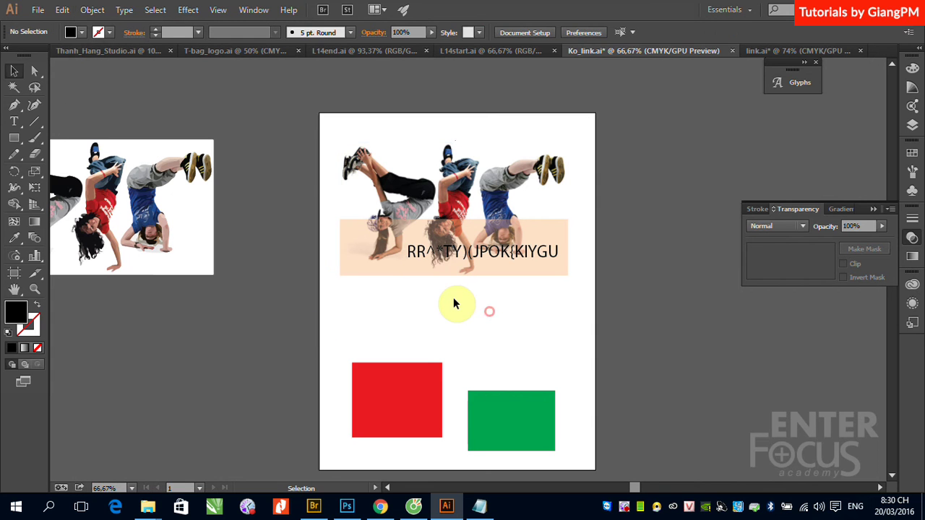
{"action": "left_click", "coordinate": [383, 258]}
{"action": "left_click_drag", "start_coordinate": [382, 259], "coordinate": [529, 123]}
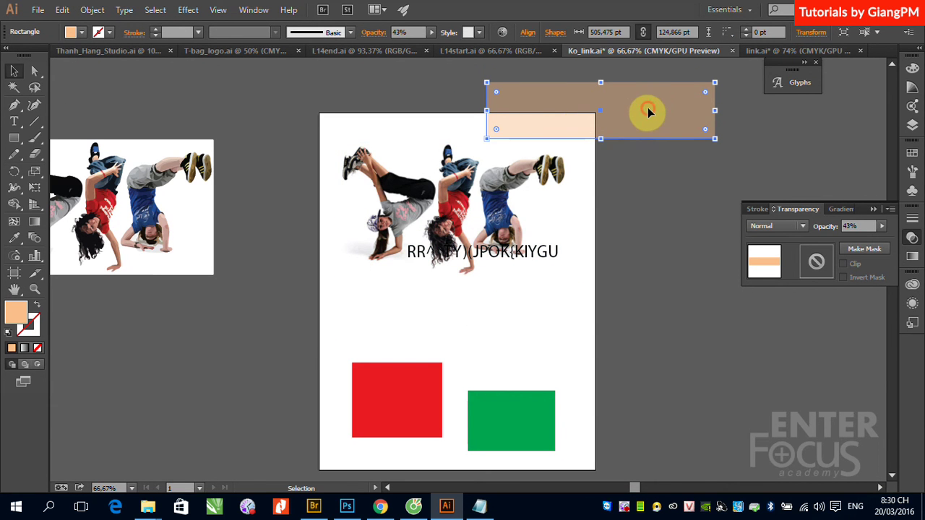
{"action": "left_click", "coordinate": [589, 155]}
{"action": "key", "text": "ctrl+z"}
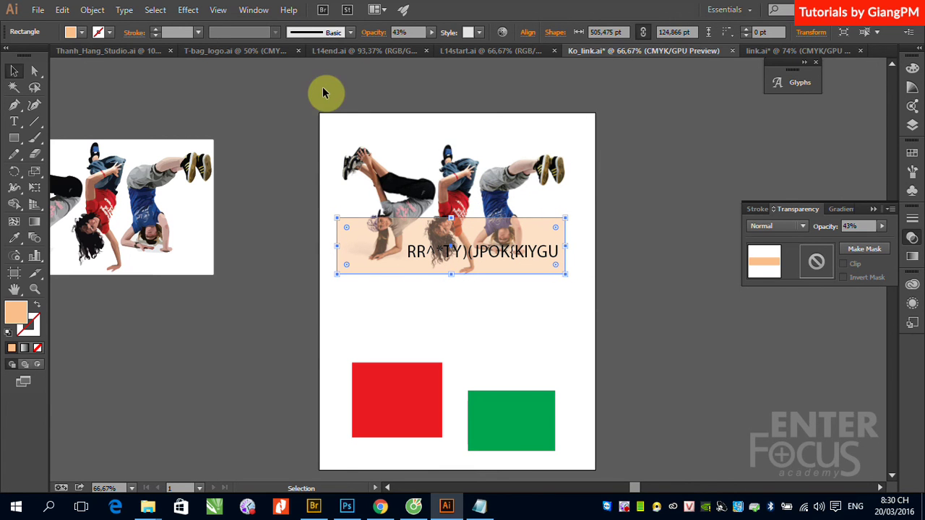
{"action": "left_click", "coordinate": [93, 9]}
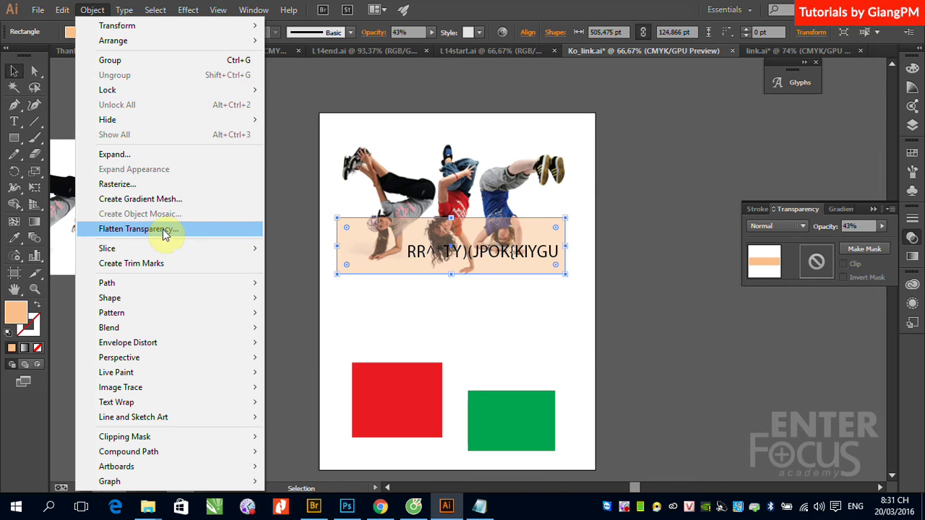
Step: Flatten the photo and peach band, converting all text and strokes to outlines
{"action": "left_click", "coordinate": [319, 112]}
{"action": "left_click_drag", "start_coordinate": [548, 299], "coordinate": [318, 97]}
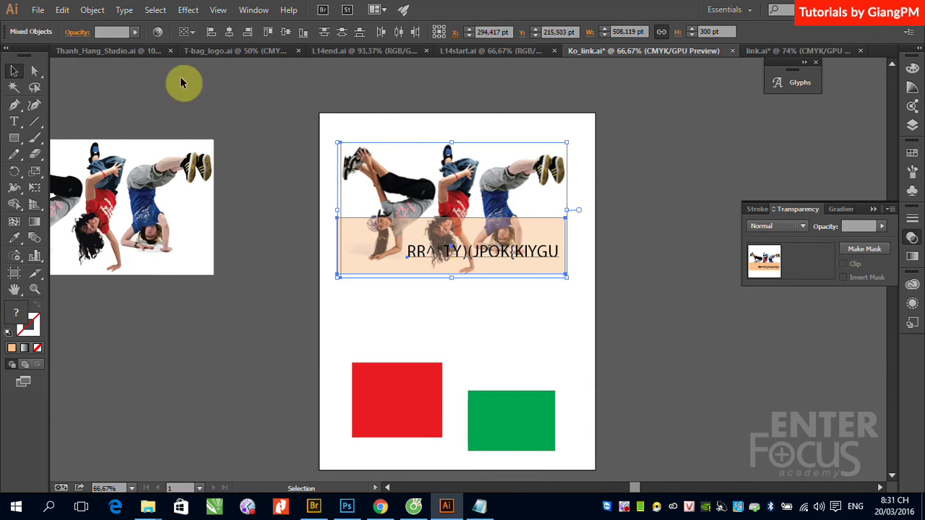
{"action": "left_click", "coordinate": [92, 9]}
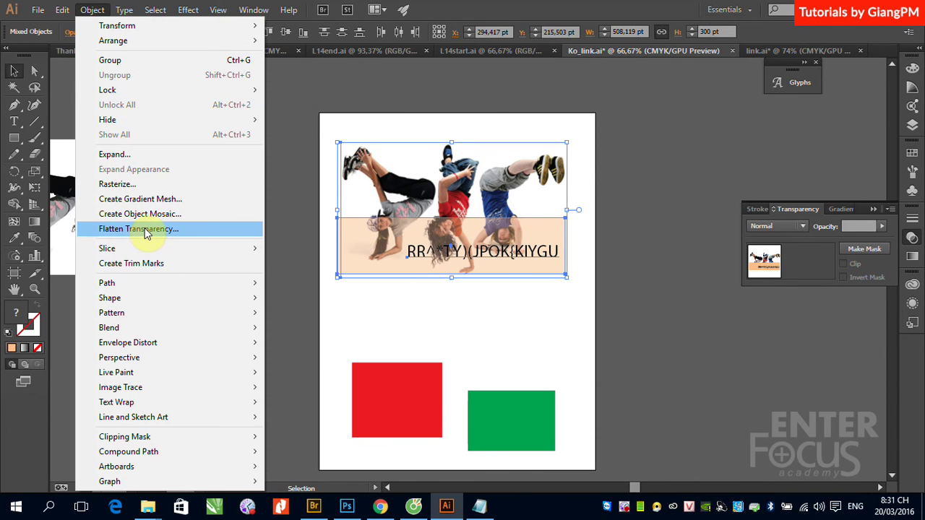
{"action": "left_click", "coordinate": [149, 228]}
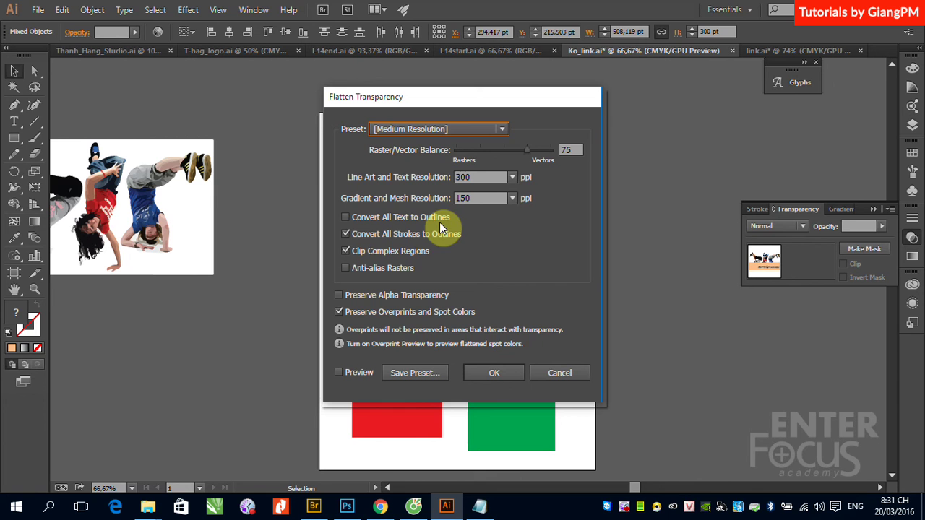
{"action": "left_click", "coordinate": [346, 218]}
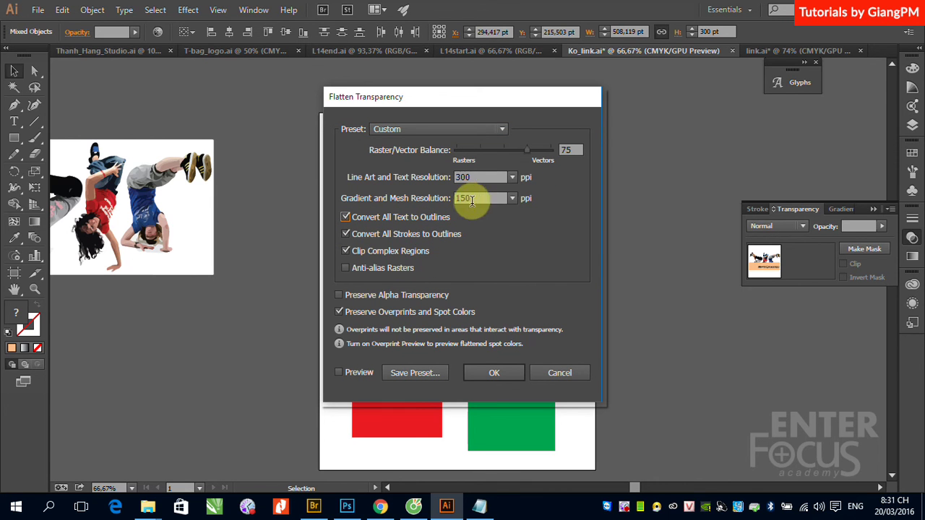
{"action": "left_click", "coordinate": [494, 373]}
Step: Ungroup the flattened banner group
{"action": "left_click", "coordinate": [574, 335]}
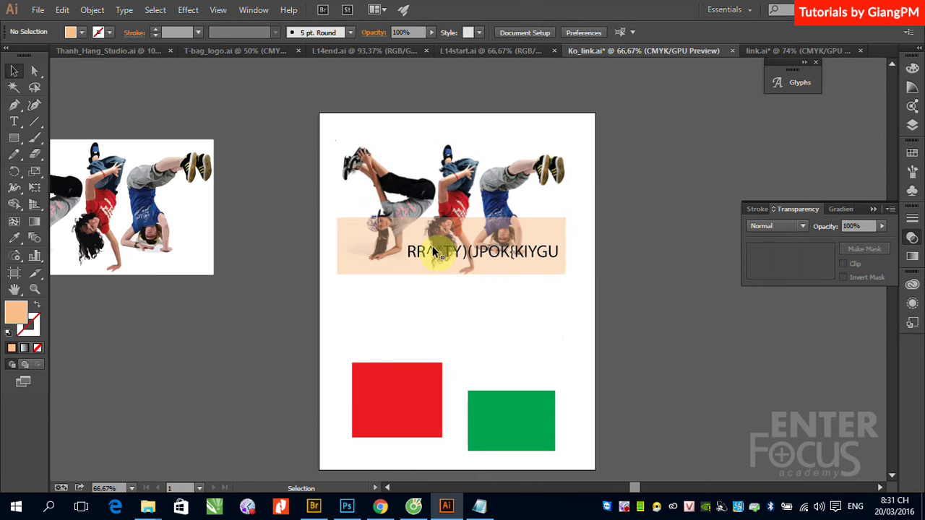
{"action": "left_click", "coordinate": [433, 246]}
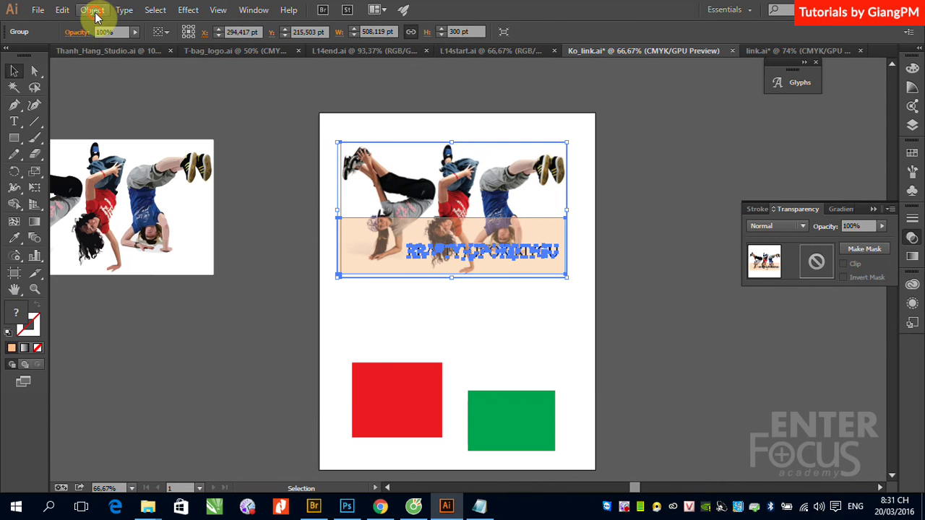
{"action": "left_click", "coordinate": [92, 10]}
{"action": "left_click", "coordinate": [116, 76]}
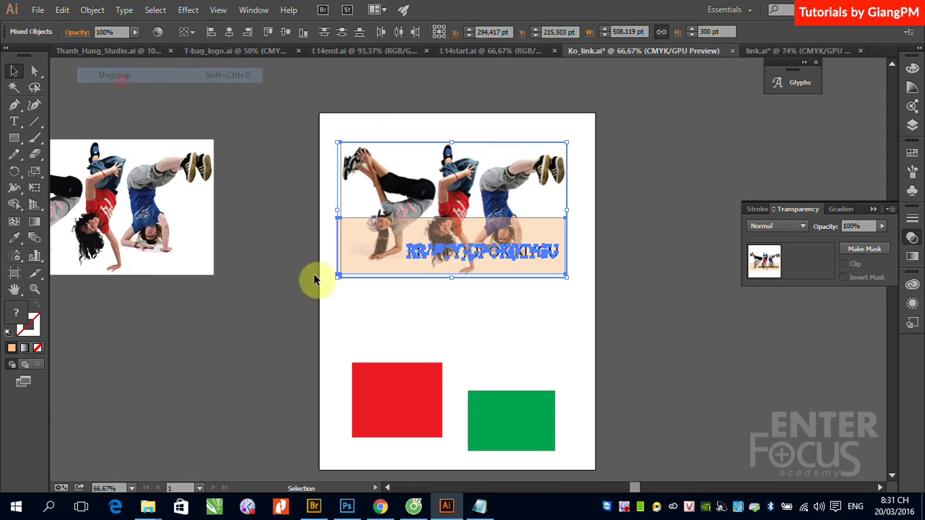
Step: Drag the faded dancers photo off the artboard to the upper right
{"action": "left_click", "coordinate": [451, 314]}
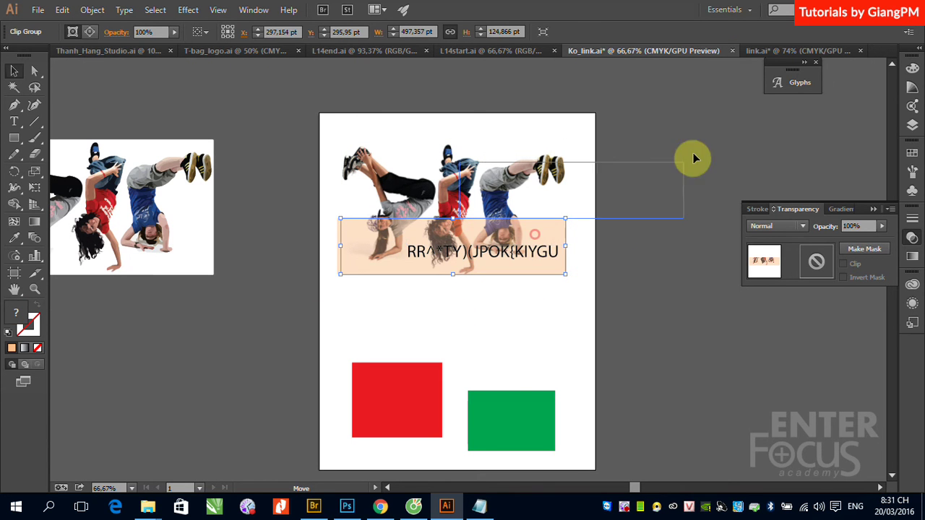
{"action": "left_click_drag", "start_coordinate": [533, 232], "coordinate": [790, 123]}
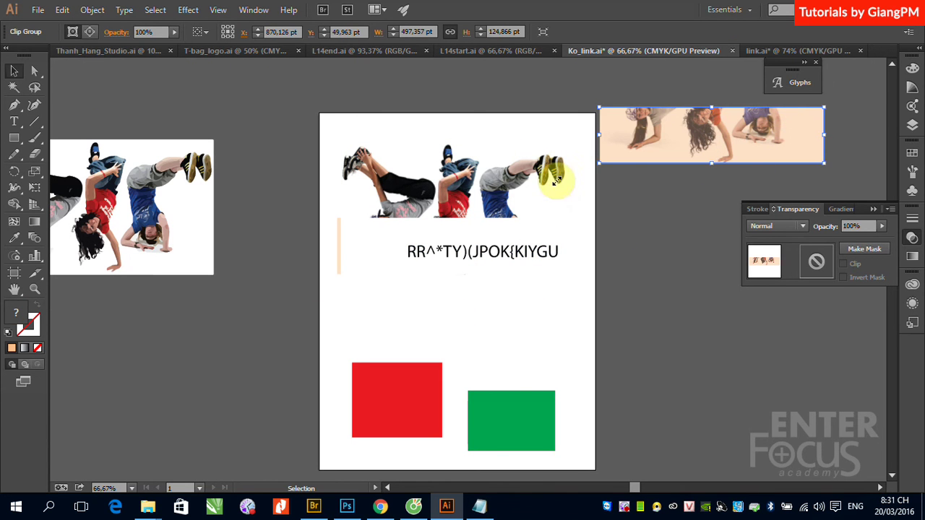
{"action": "left_click", "coordinate": [488, 201]}
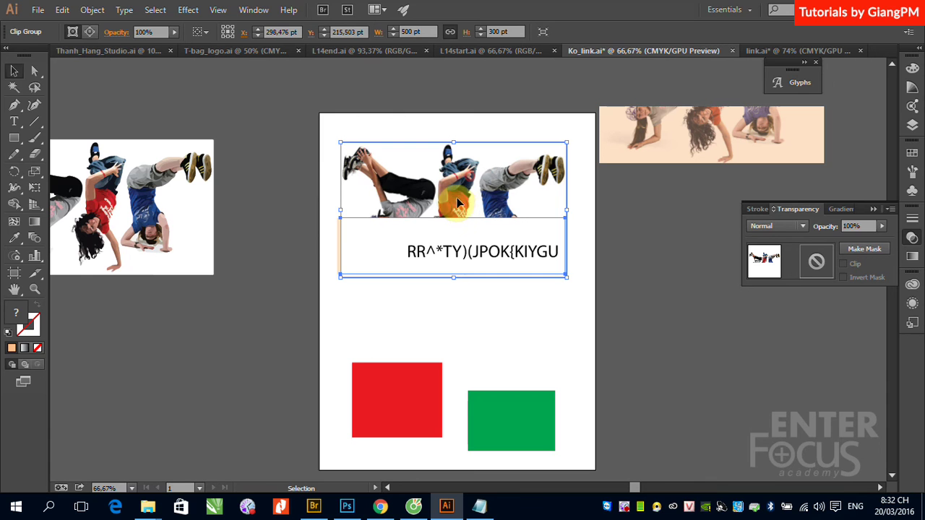
Step: Raise the dancers image past the artboard's top edge and confirm the text is a compound path
{"action": "left_click_drag", "start_coordinate": [457, 197], "coordinate": [422, 151]}
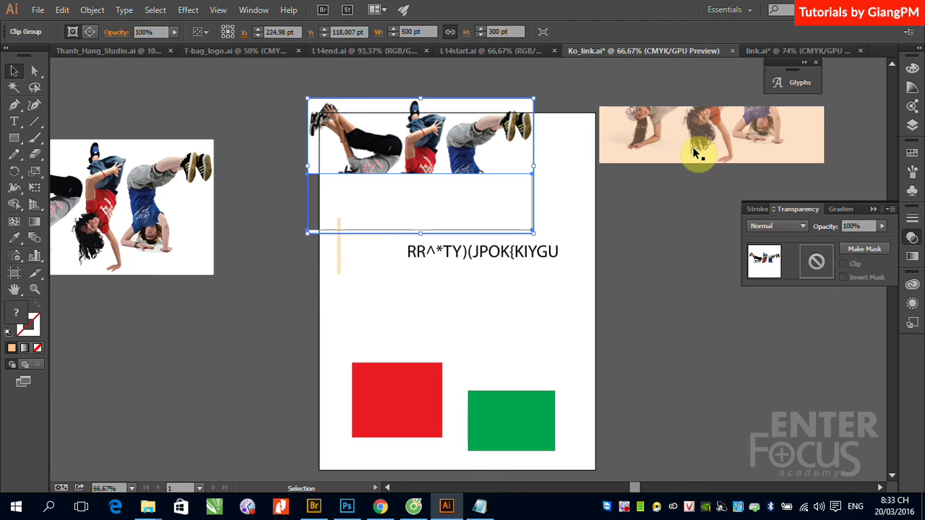
{"action": "left_click_drag", "start_coordinate": [694, 146], "coordinate": [698, 147]}
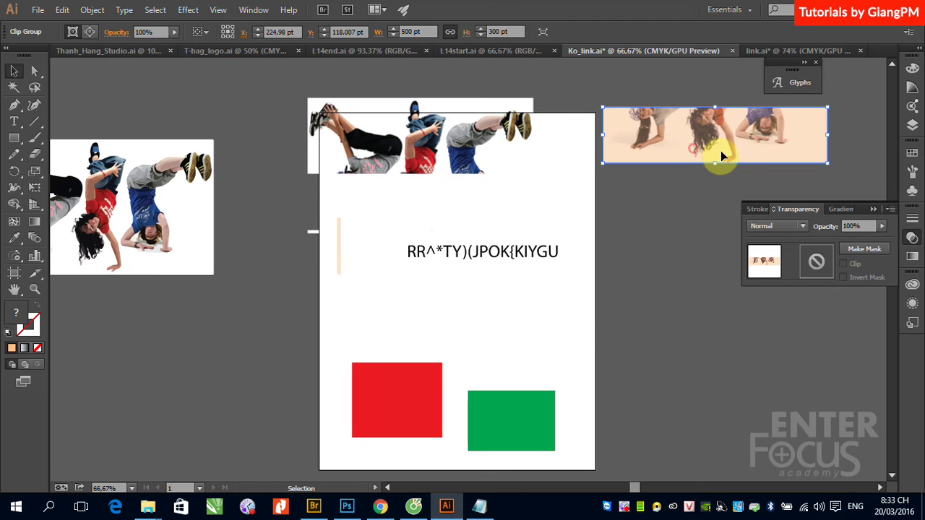
{"action": "left_click", "coordinate": [459, 157]}
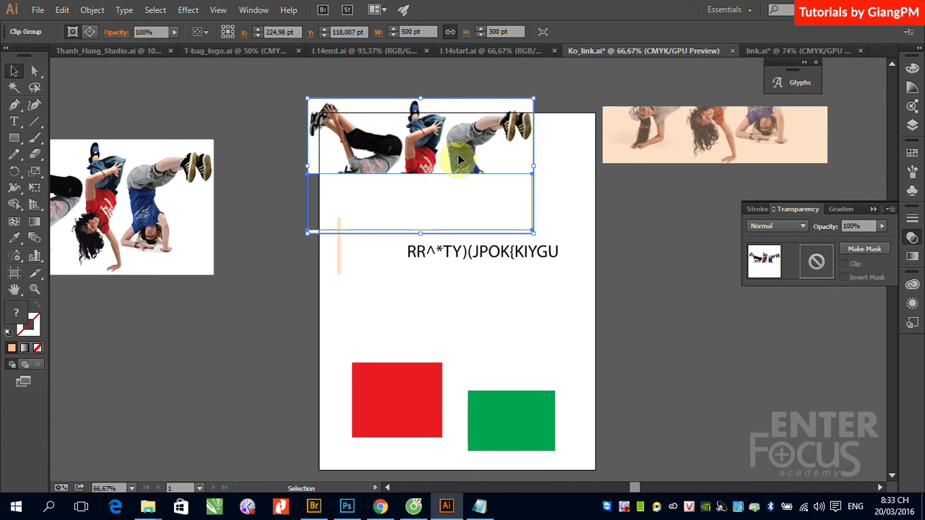
{"action": "left_click", "coordinate": [476, 262]}
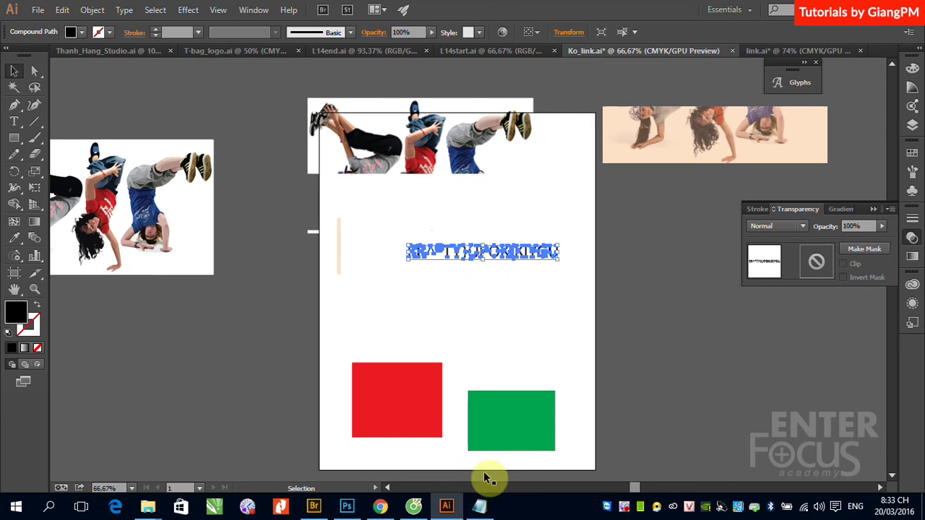
Step: Place the text across the red and green rectangles, butt them together, and select all three
{"action": "right_click", "coordinate": [624, 510]}
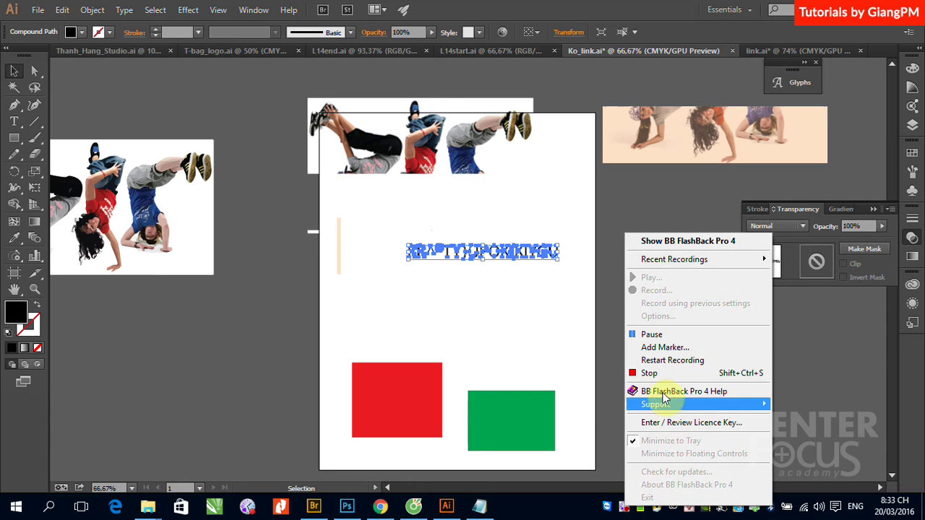
{"action": "left_click", "coordinate": [531, 321]}
{"action": "left_click", "coordinate": [525, 319]}
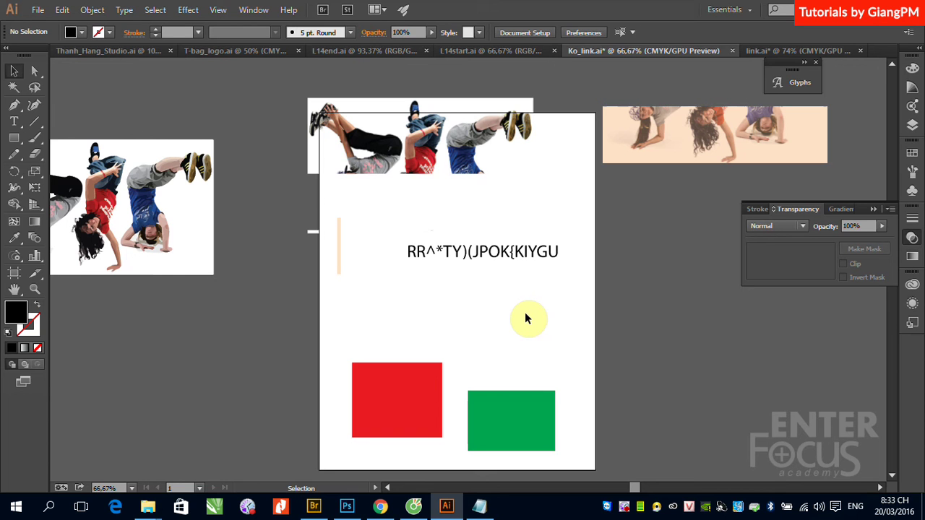
{"action": "left_click_drag", "start_coordinate": [506, 251], "coordinate": [484, 410]}
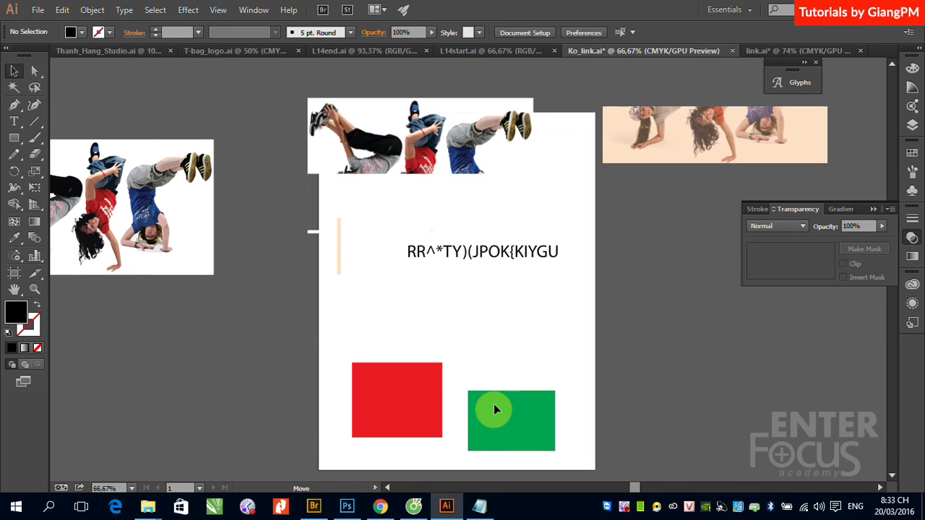
{"action": "left_click_drag", "start_coordinate": [516, 450], "coordinate": [500, 428]}
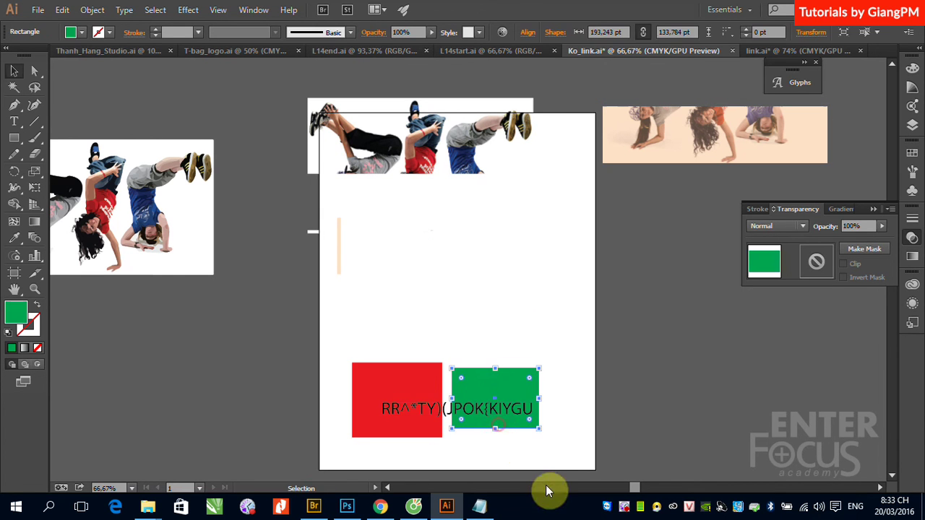
{"action": "left_click_drag", "start_coordinate": [337, 346], "coordinate": [565, 460]}
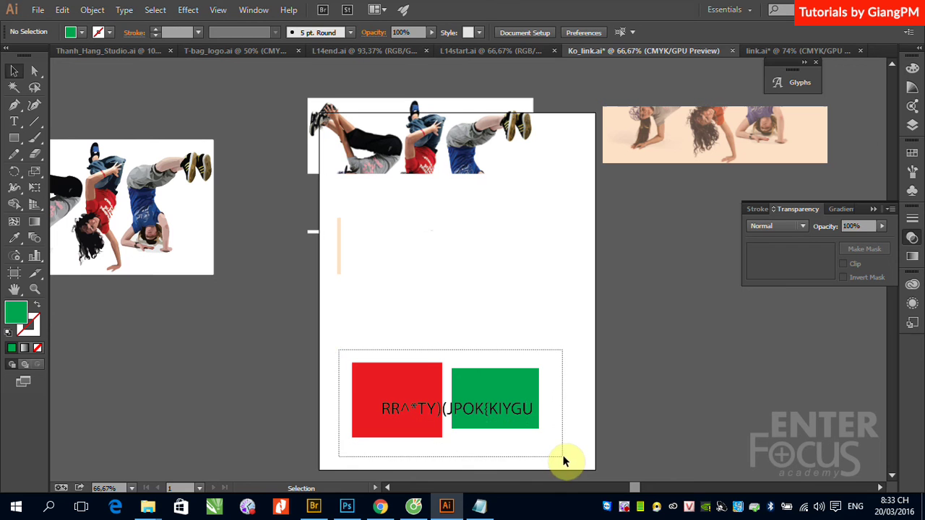
{"action": "left_click", "coordinate": [100, 10]}
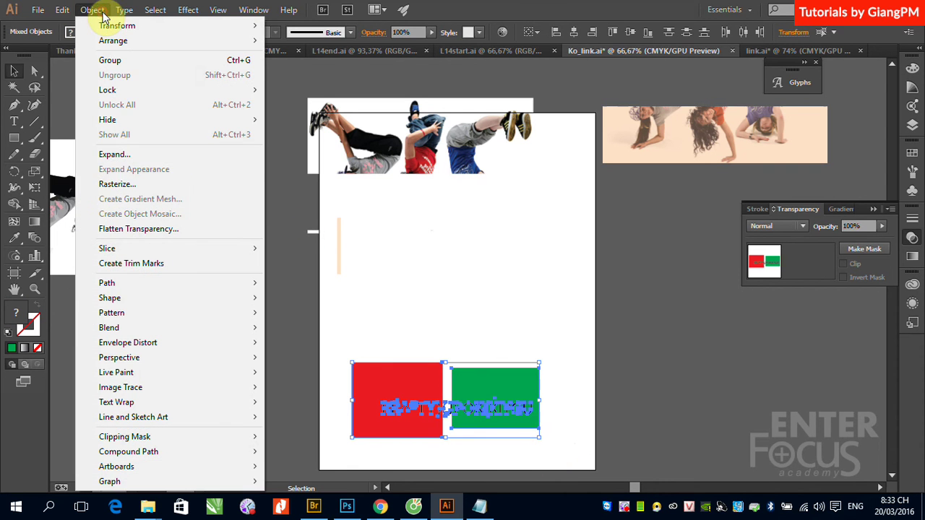
Step: Rasterize the rectangles and text at CMYK 300 ppi and move the image up the page
{"action": "left_click", "coordinate": [129, 187]}
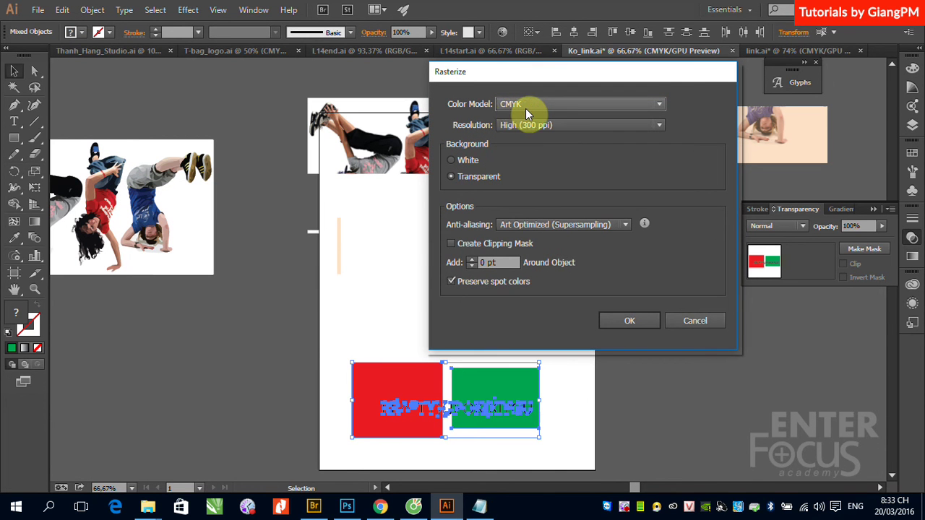
{"action": "left_click", "coordinate": [629, 321]}
{"action": "left_click", "coordinate": [518, 437]}
{"action": "left_click_drag", "start_coordinate": [486, 391], "coordinate": [470, 283]}
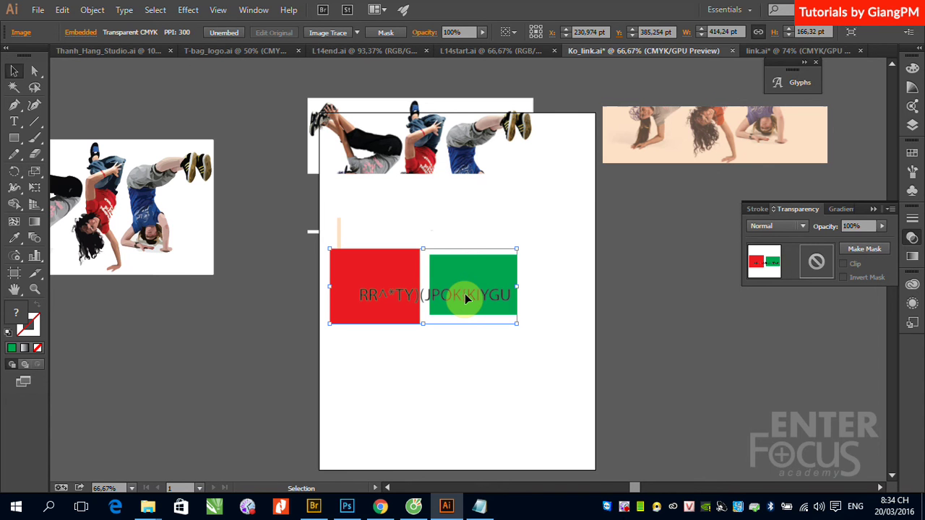
{"action": "left_click", "coordinate": [101, 10]}
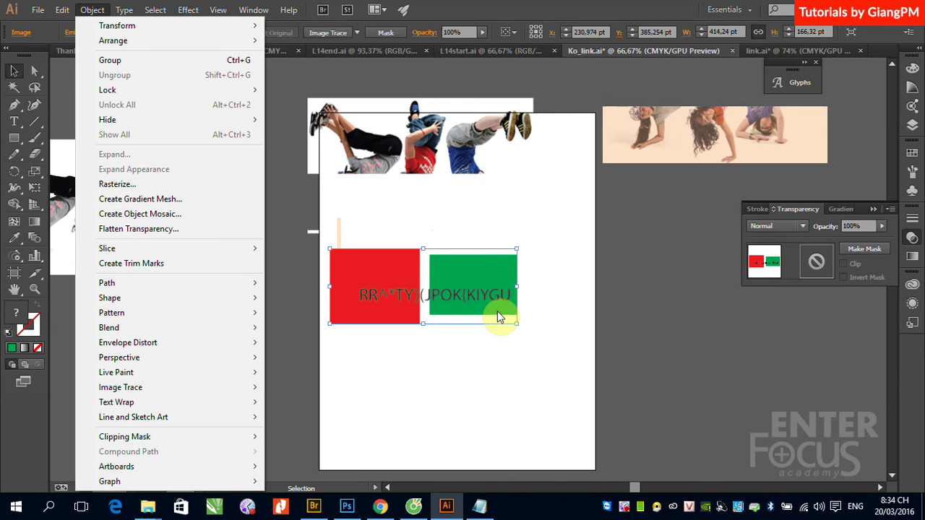
Step: Reopen the Rasterize settings for the rectangles image and show the Color Model choices
{"action": "left_click", "coordinate": [487, 357]}
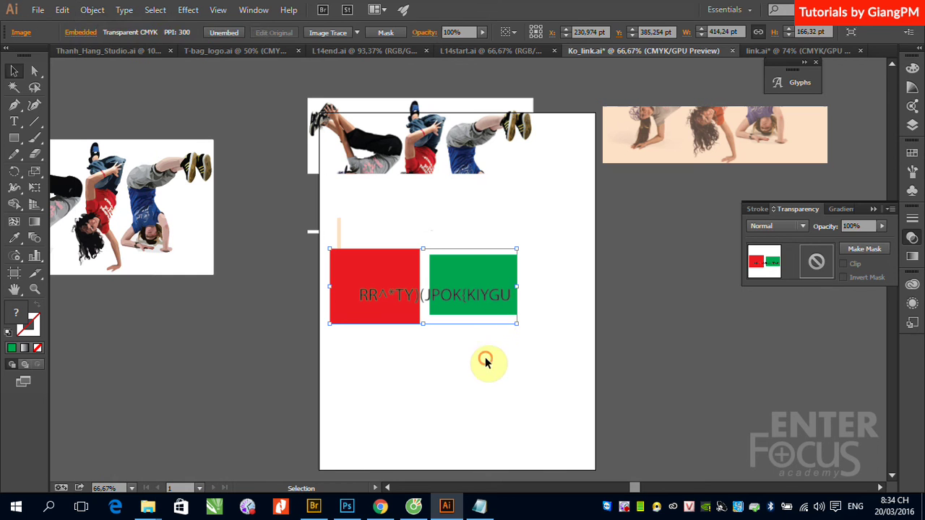
{"action": "left_click", "coordinate": [389, 285]}
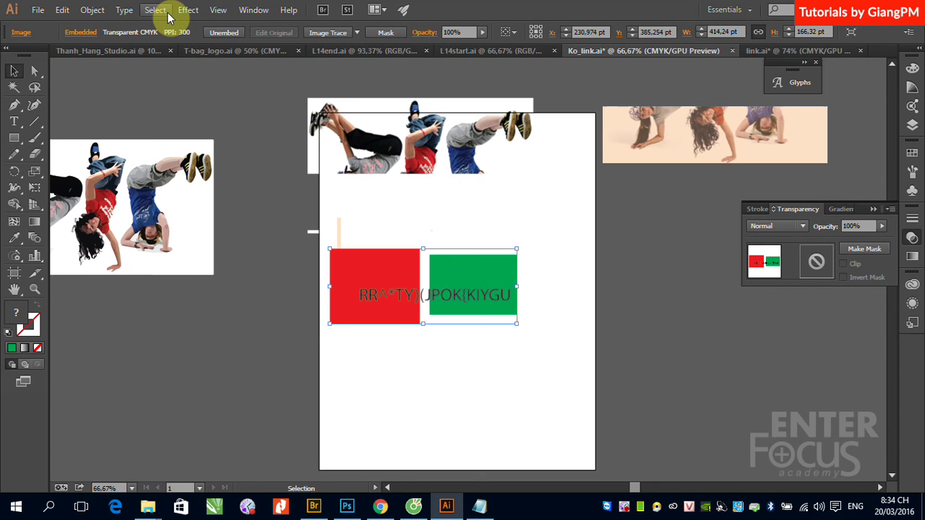
{"action": "left_click", "coordinate": [100, 10]}
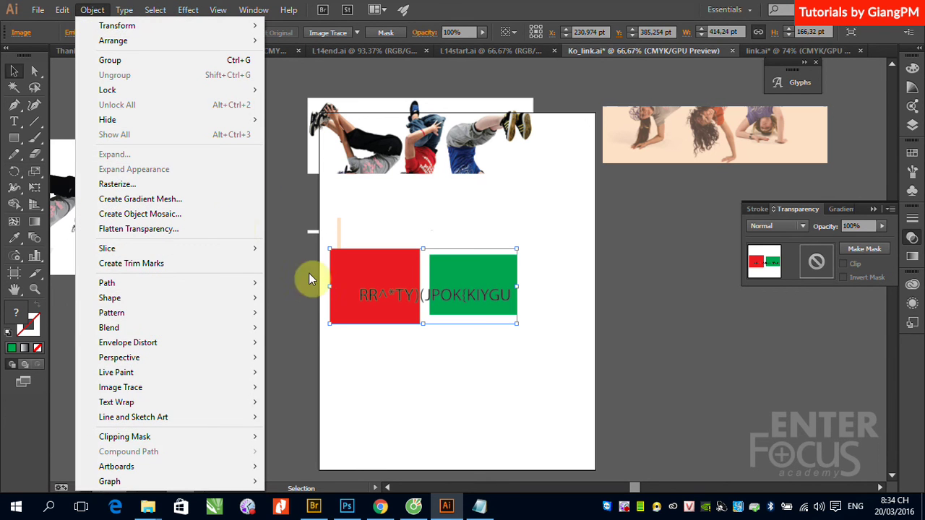
{"action": "left_click", "coordinate": [124, 182]}
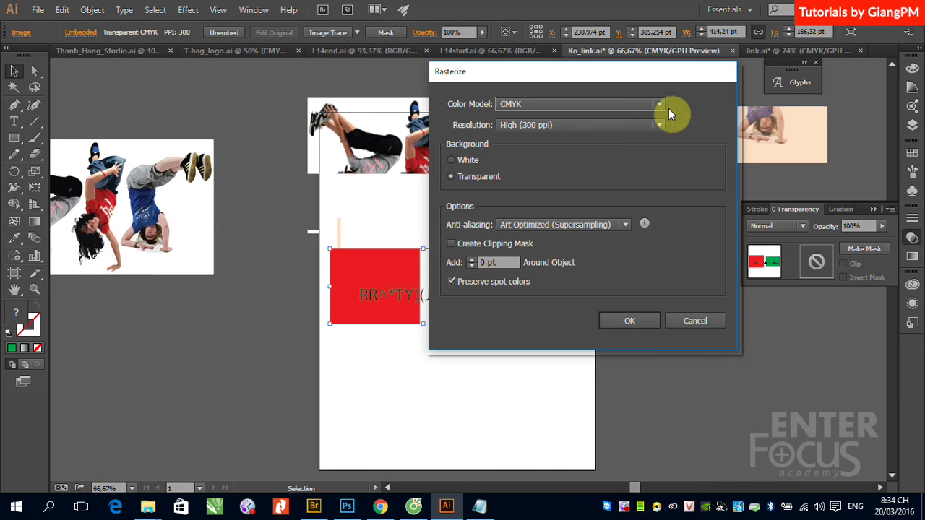
{"action": "left_click", "coordinate": [660, 105]}
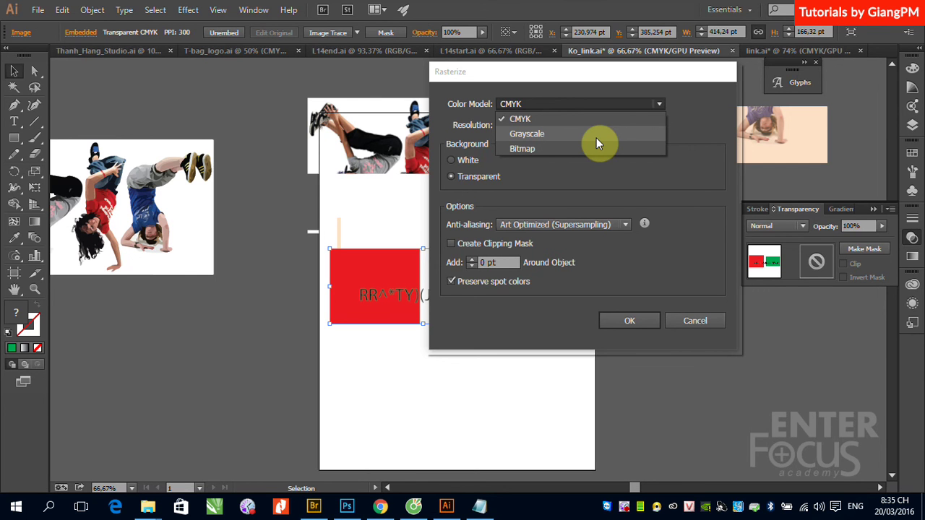
Step: Re-rasterize the rectangles image in Grayscale and deselect to view the result
{"action": "left_click", "coordinate": [596, 137]}
{"action": "left_click", "coordinate": [625, 325]}
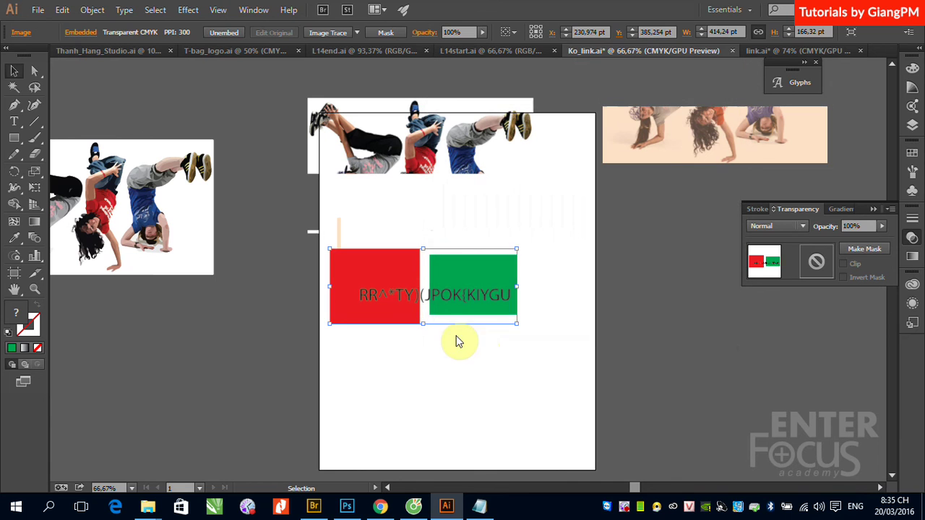
{"action": "left_click", "coordinate": [433, 359]}
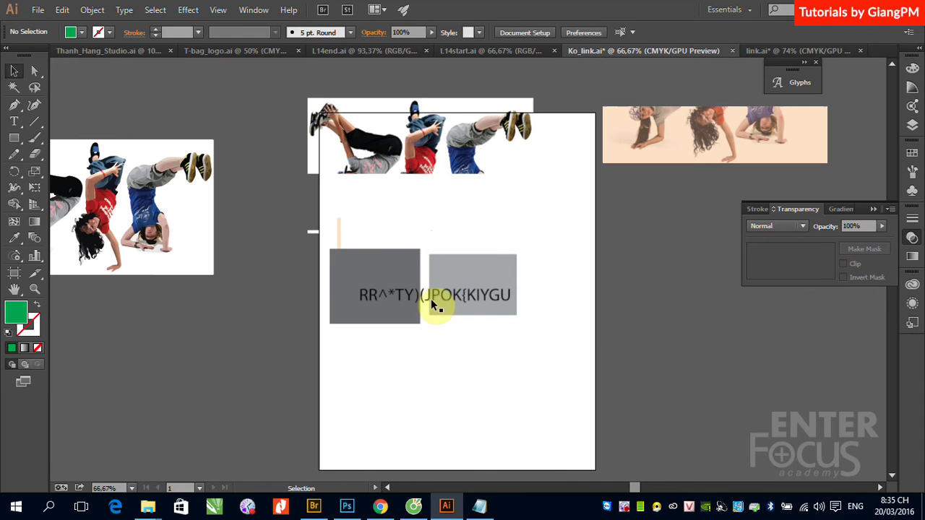